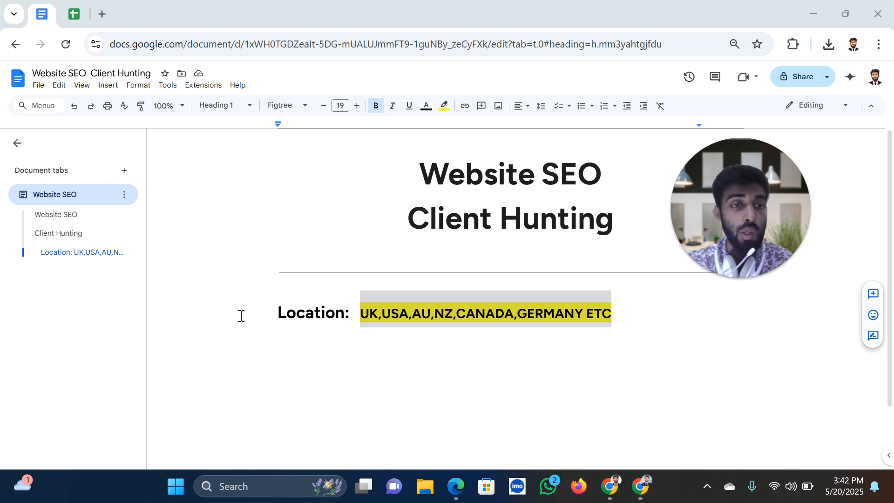
Switch from Google Docs to the Local SEO School Facebook group in Chrome
key("alt+Tab")
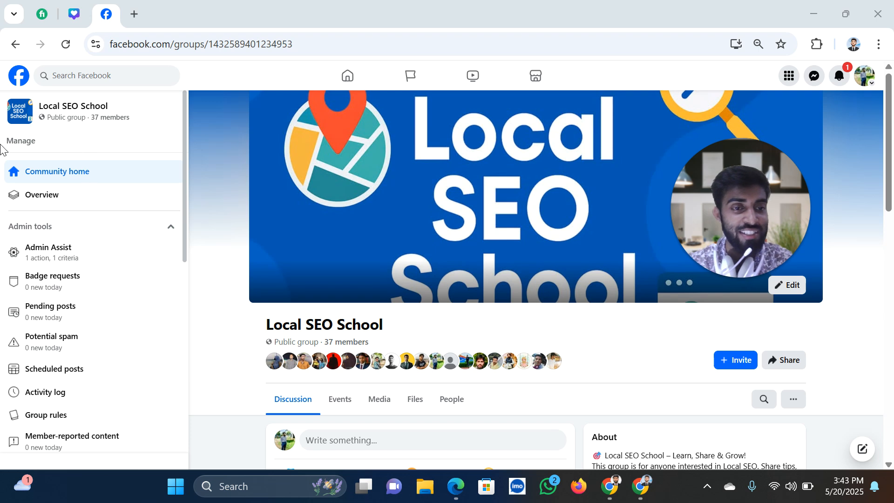
Switch back to the Website SEO Client Hunting document showing the target locations
key("alt+Tab")
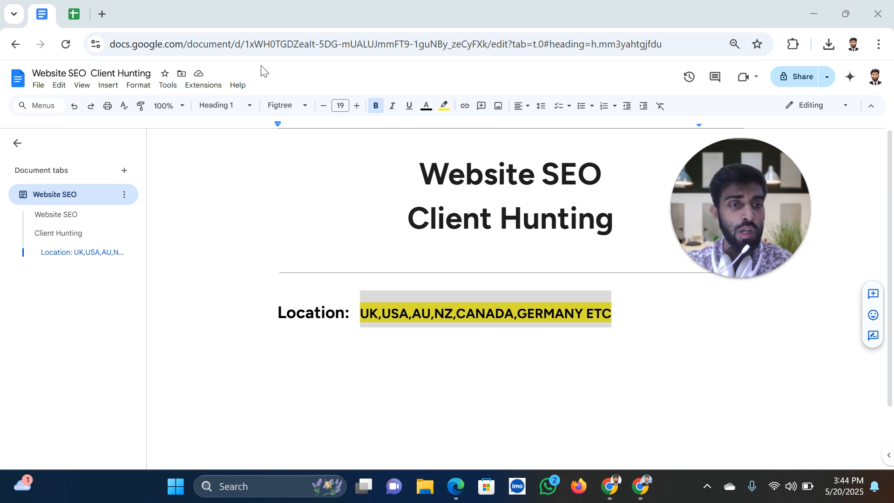
Open a new tab and confirm Urban VPN Proxy shows Connected through the USA
left_click(103, 15)
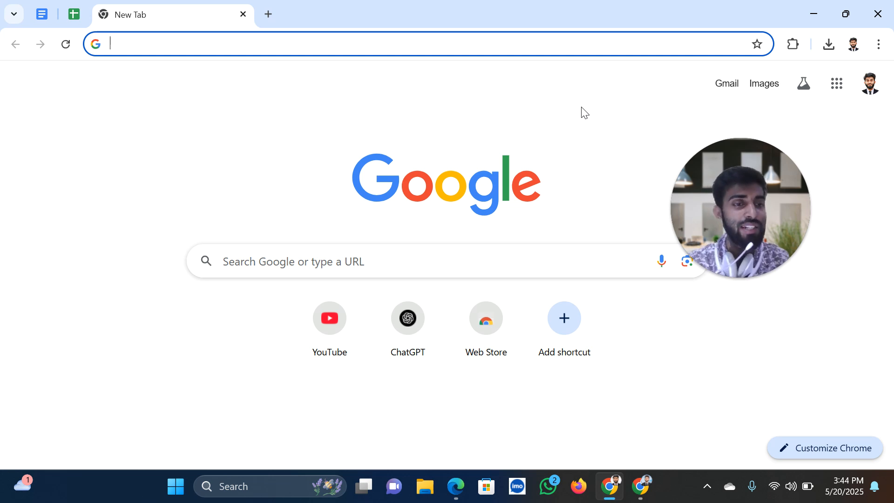
key("alt+Tab")
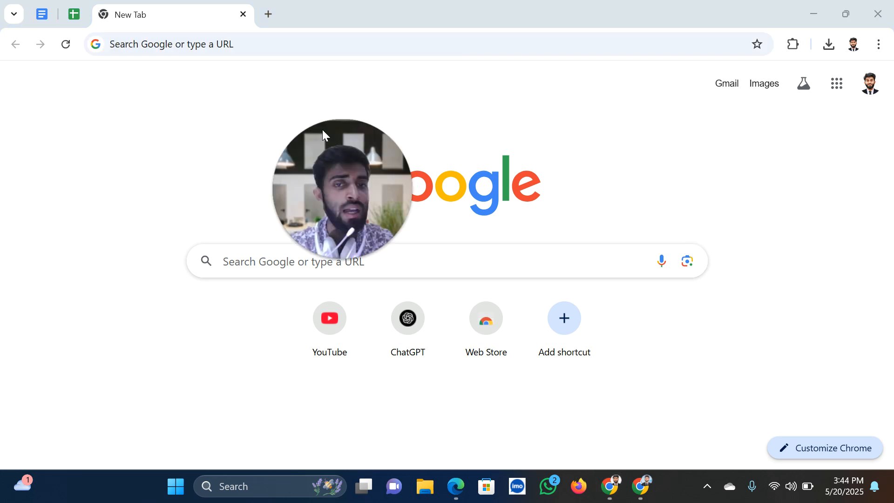
left_click(794, 44)
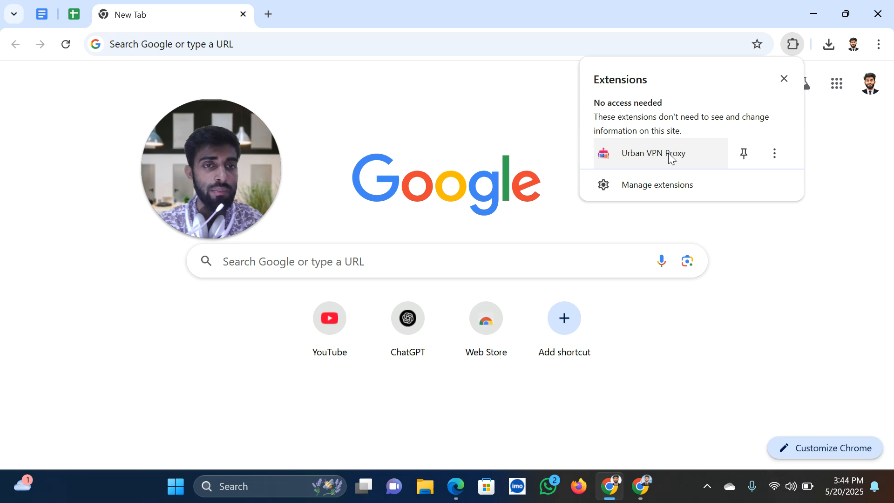
left_click(655, 157)
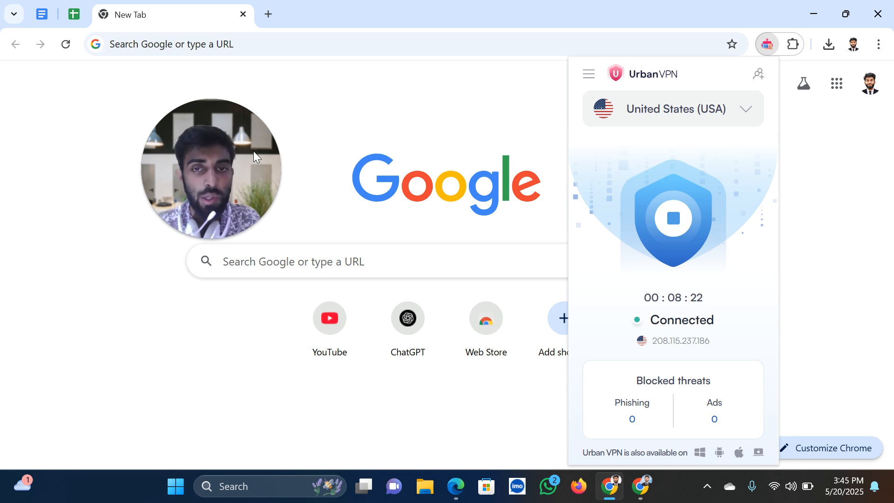
left_click(421, 120)
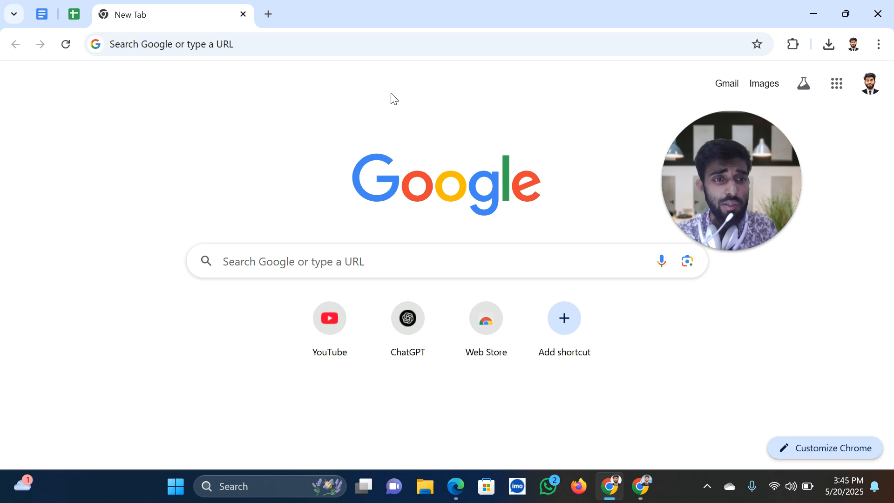
Search Google for 'yelp' and open the Yelp homepage from the results
left_click(386, 49)
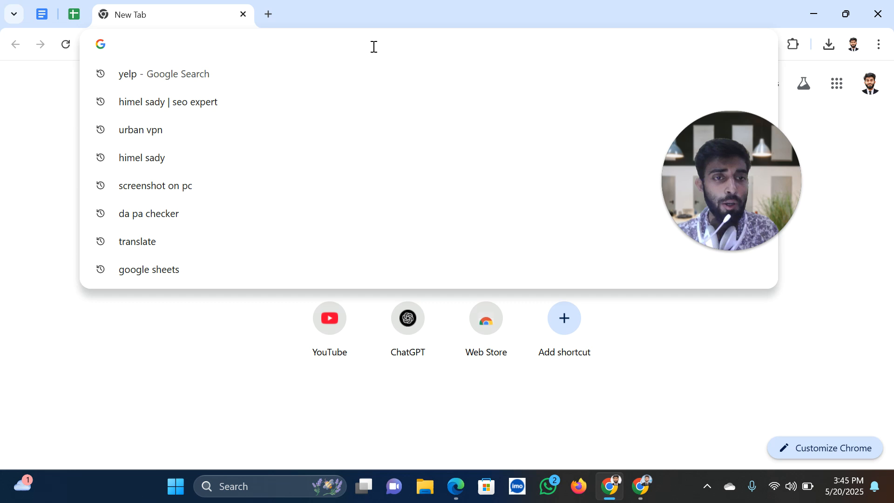
left_click(338, 75)
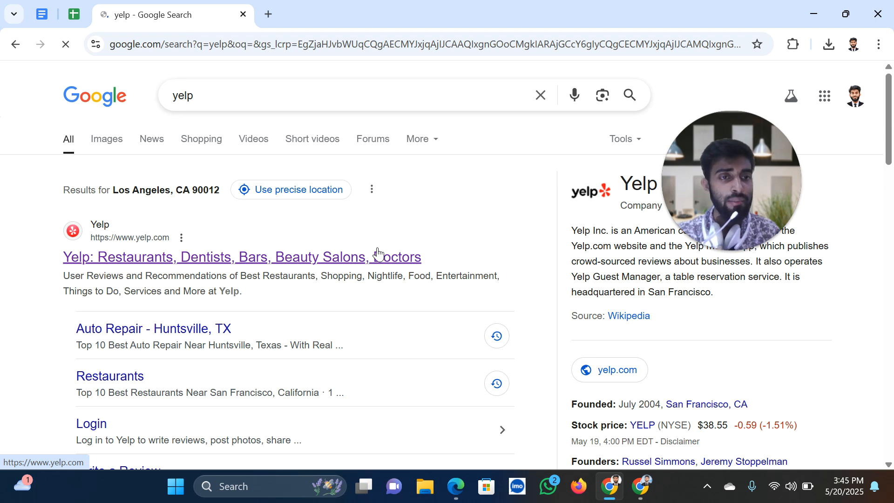
left_click(378, 254)
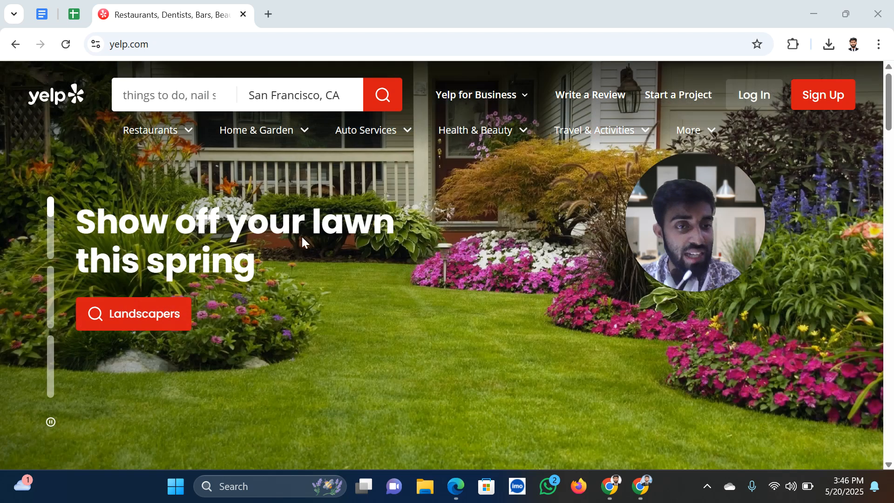
scroll(351, 344, "down", 5)
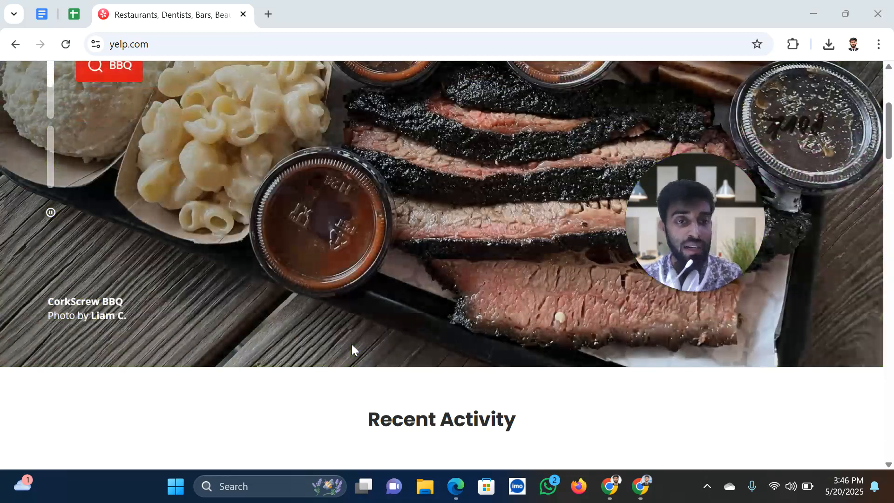
scroll(372, 289, "down", 10)
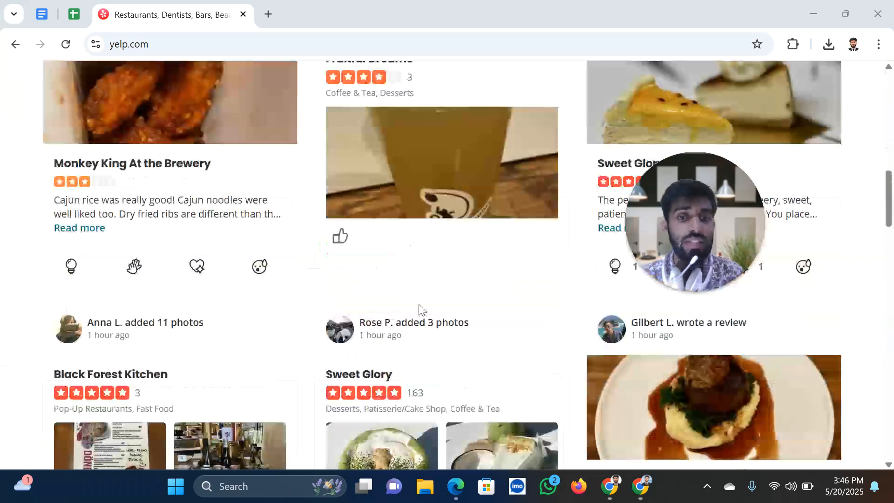
scroll(419, 289, "up", 3)
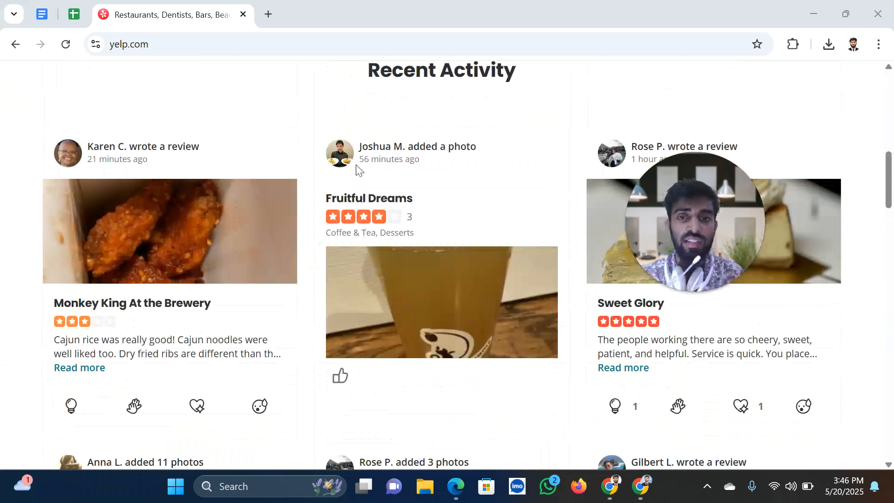
left_click_drag(697, 188, 843, 144)
scroll(493, 331, "up", 15)
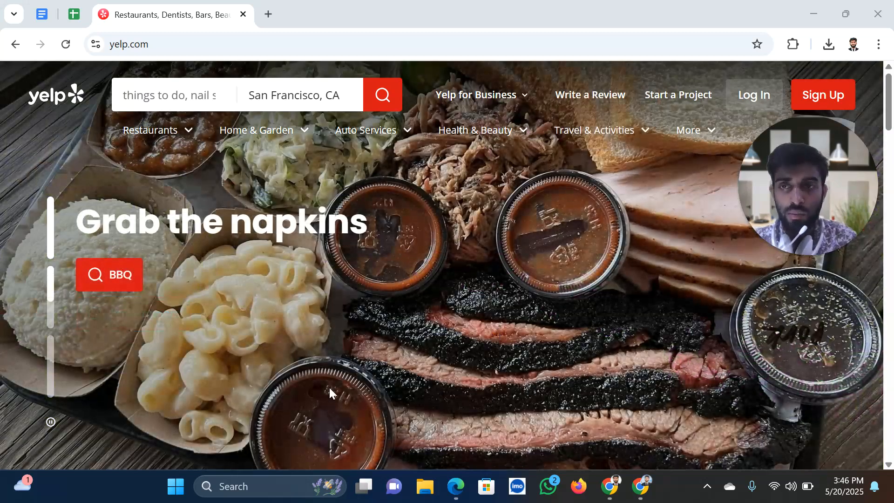
left_click_drag(785, 197, 676, 233)
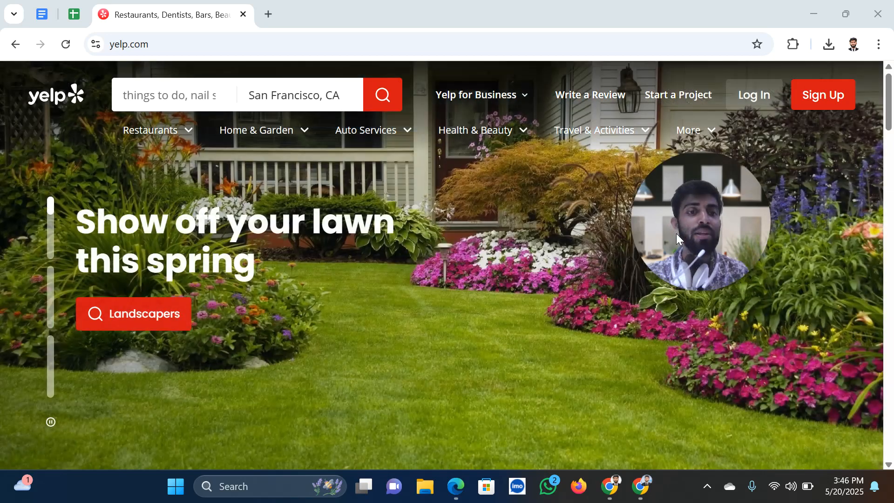
Browse Yelp's Restaurants, Home & Garden, Auto Services, Health & Beauty and More category menus
left_click(196, 93)
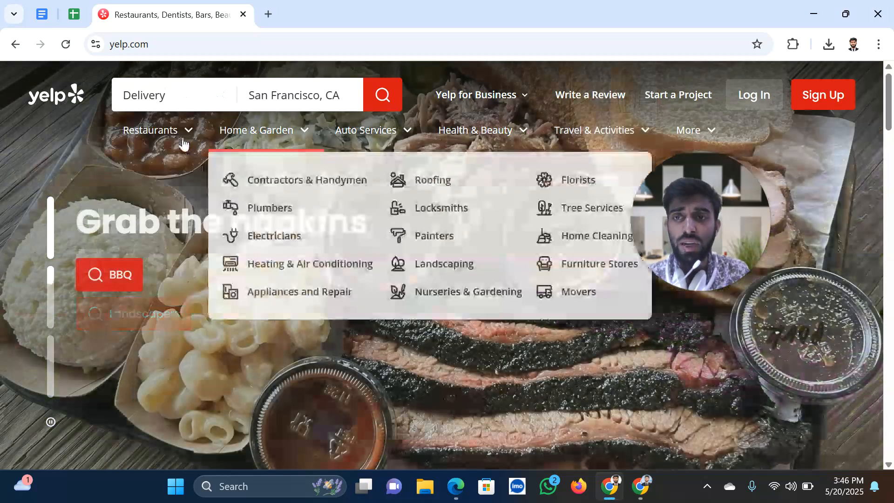
mouse_move(182, 140)
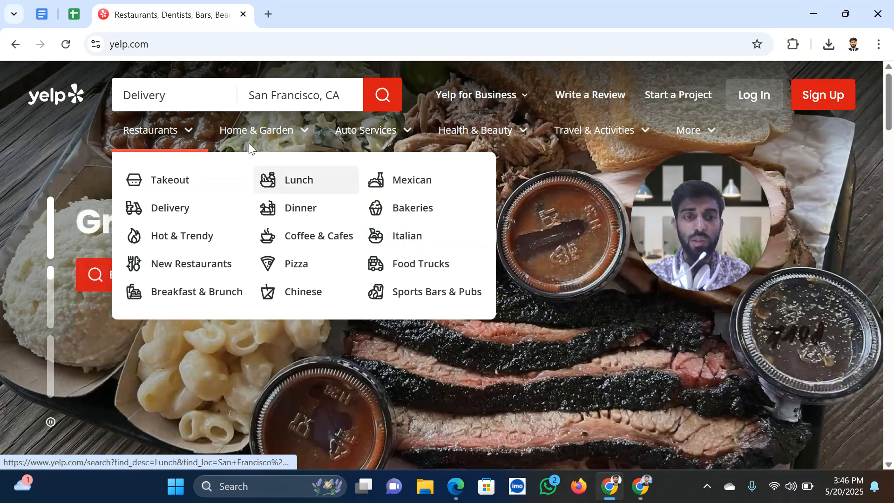
mouse_move(267, 138)
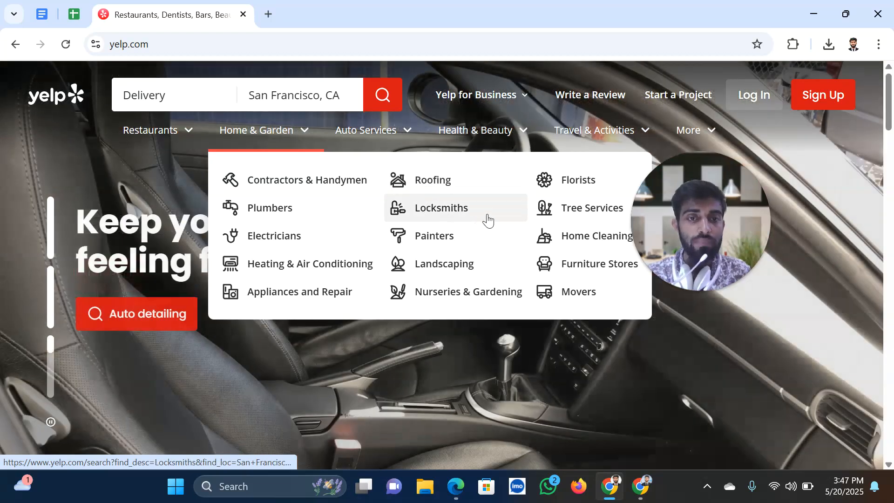
mouse_move(404, 139)
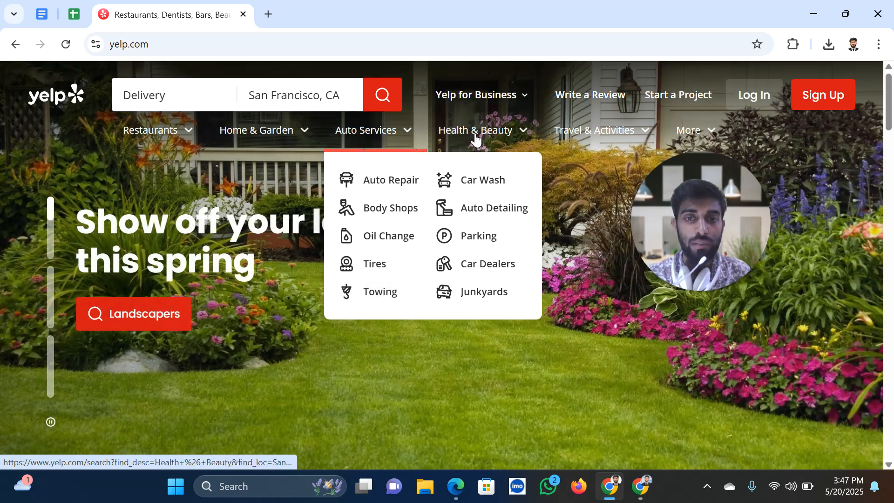
mouse_move(479, 135)
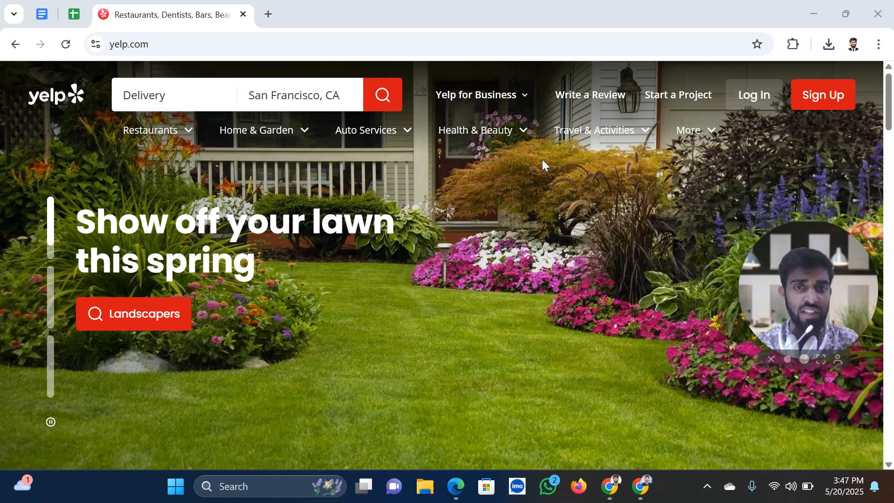
mouse_move(506, 140)
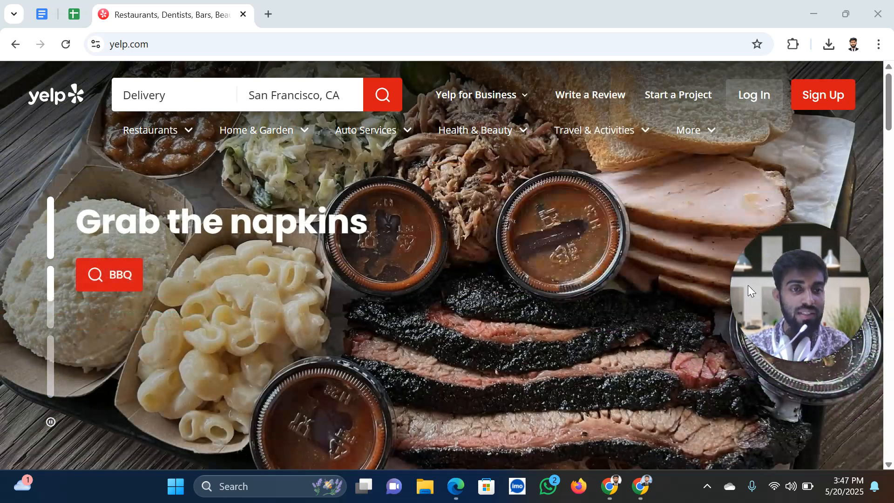
mouse_move(703, 130)
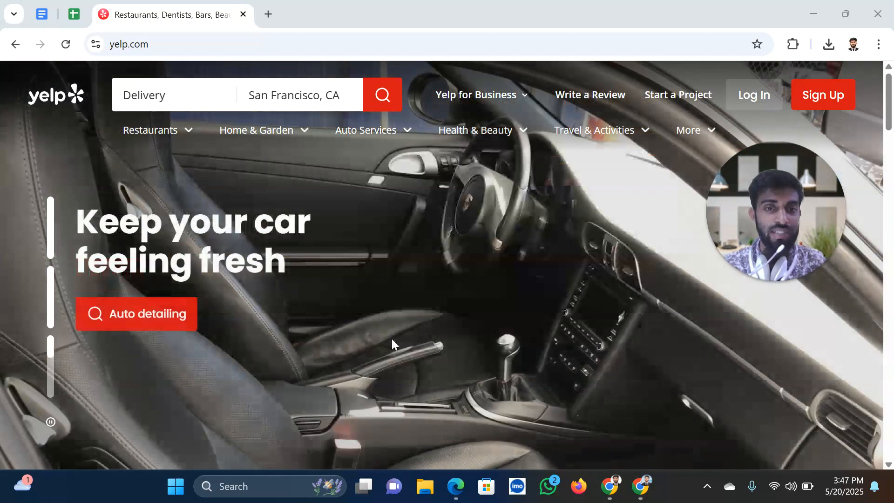
Replace the Delivery term and search Yelp for Restaurants in San Francisco, CA
mouse_move(194, 165)
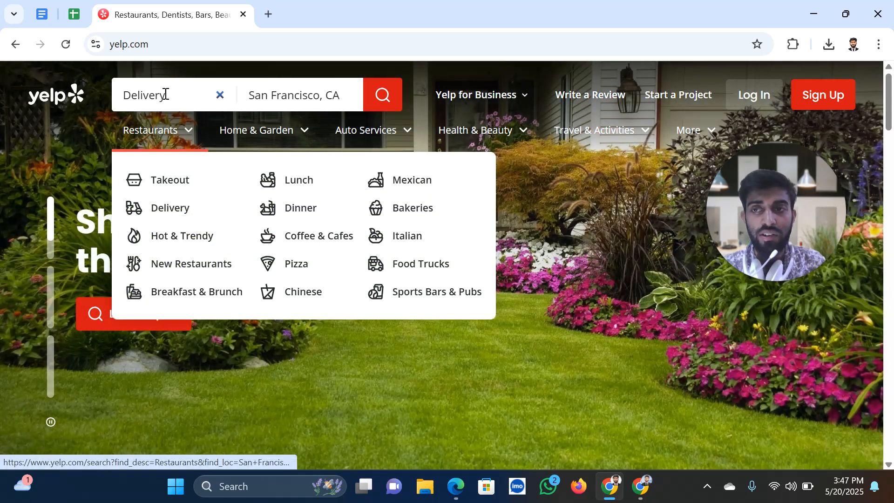
left_click(166, 94)
left_click(186, 137)
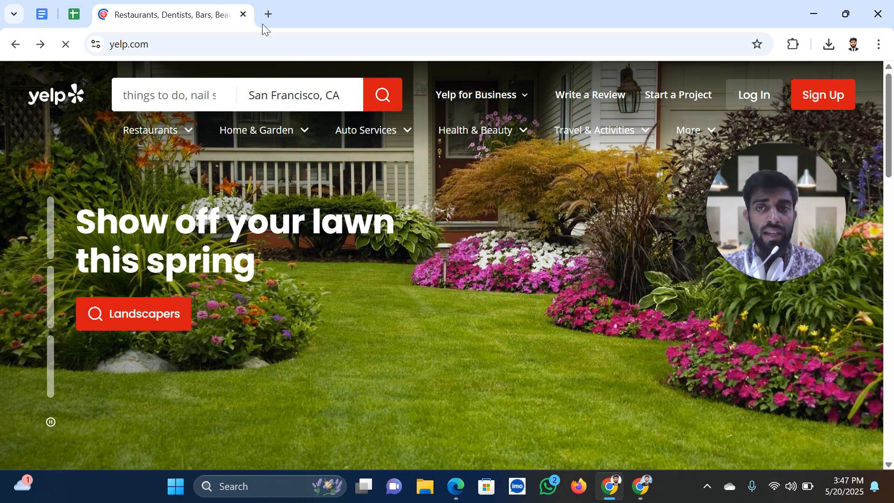
In a new tab, search 'usa location list' and open Britannica's U.S. cities list at Alabama
left_click(265, 18)
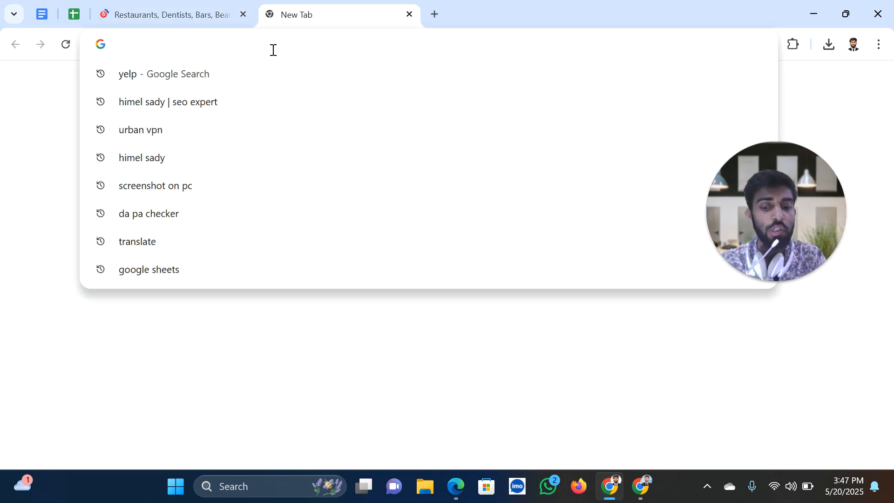
type("usa")
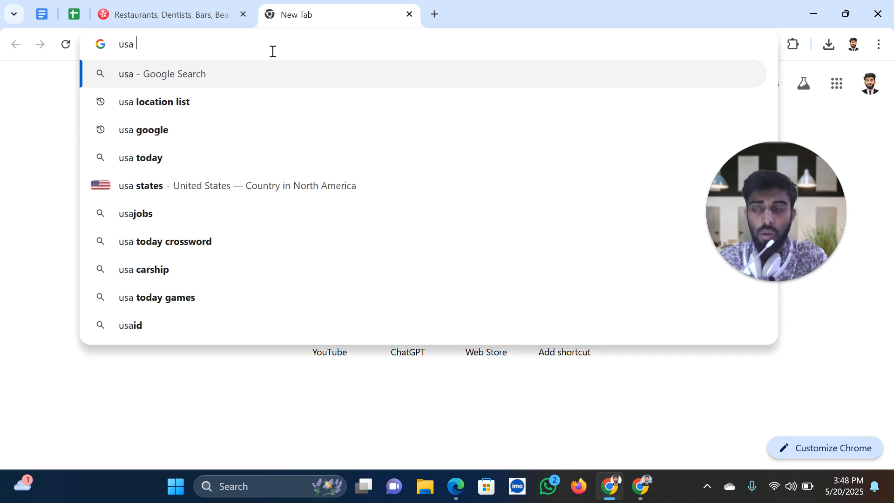
left_click(198, 110)
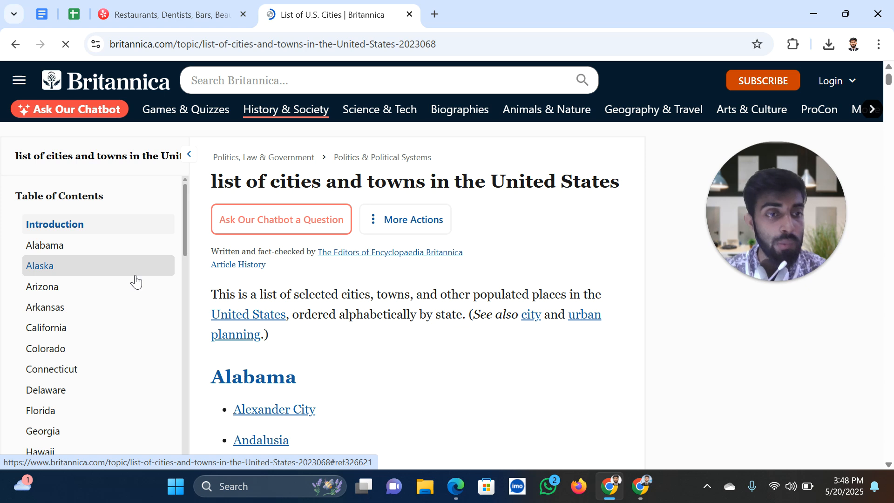
scroll(309, 277, "down", 6)
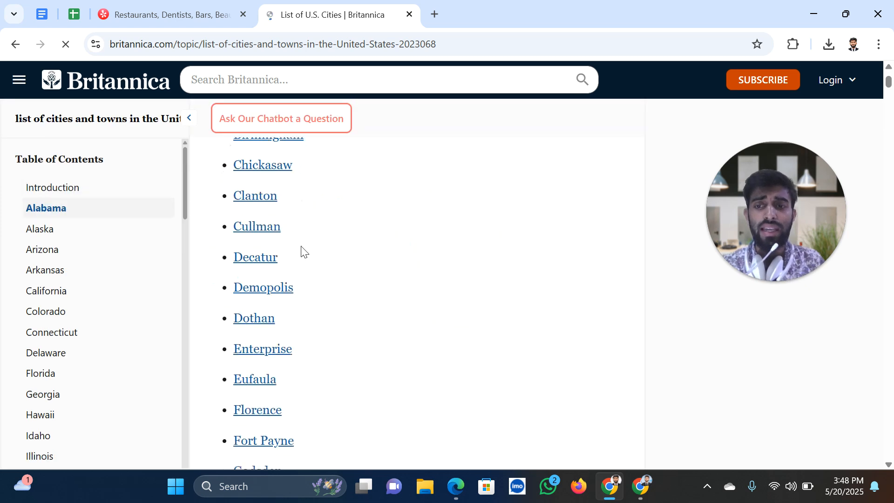
Back on the Yelp tab, clear the previous search term from the search box
left_click(184, 11)
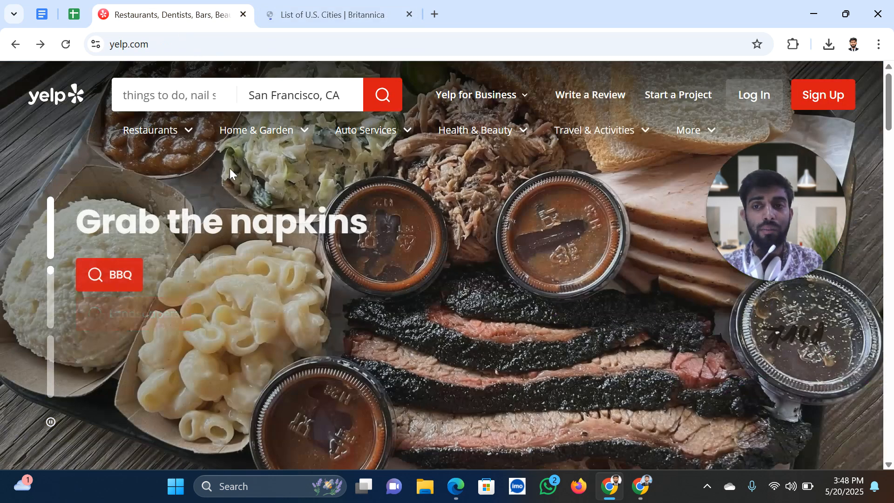
left_click(166, 95)
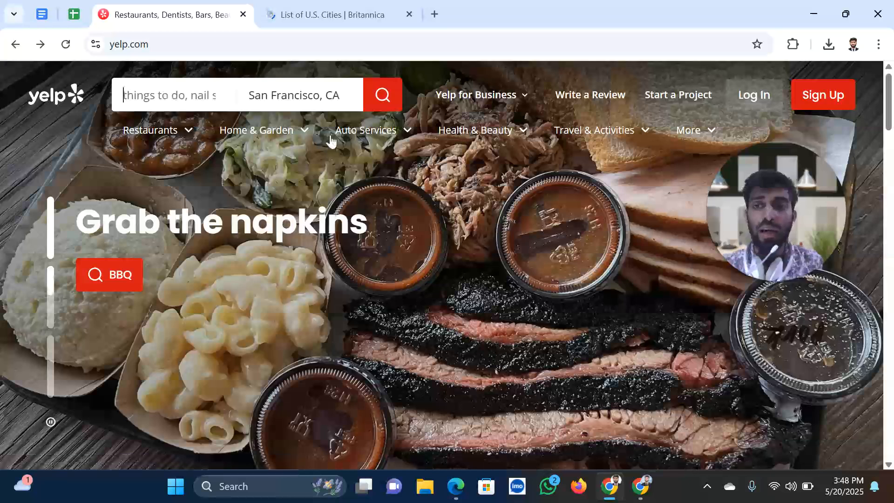
left_click(184, 94)
left_click(172, 195)
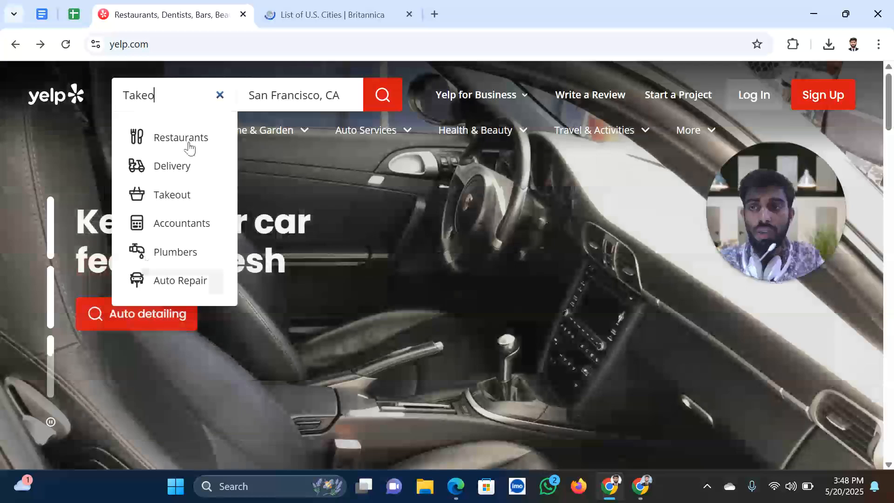
key("BackSpace")
key("BackSpace")
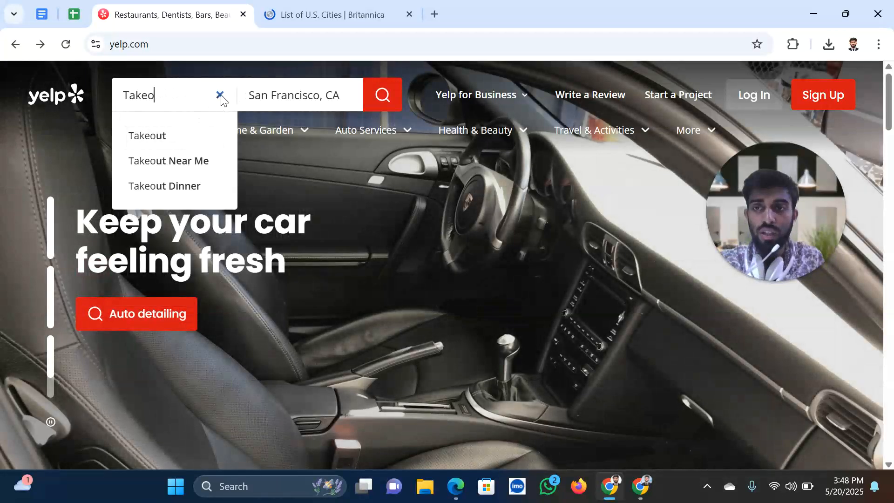
left_click(395, 131)
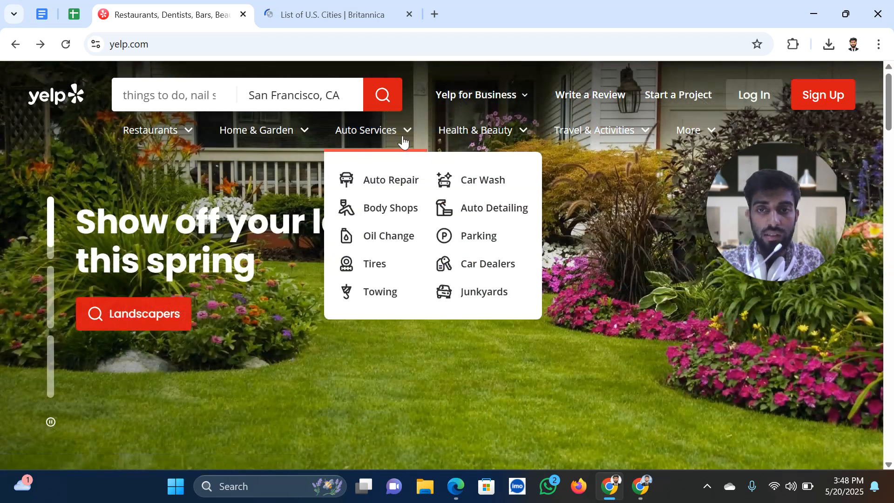
Load Yelp's Locksmiths results from the Home & Garden category for San Francisco
mouse_move(300, 143)
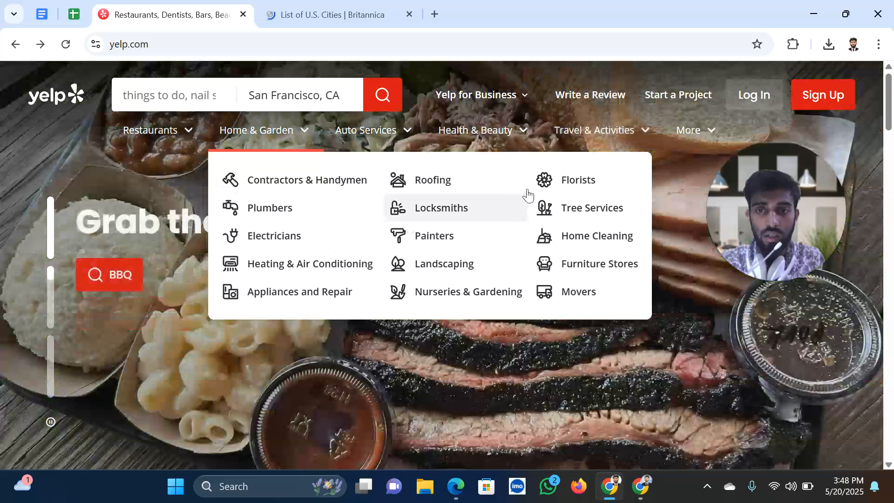
left_click(450, 208)
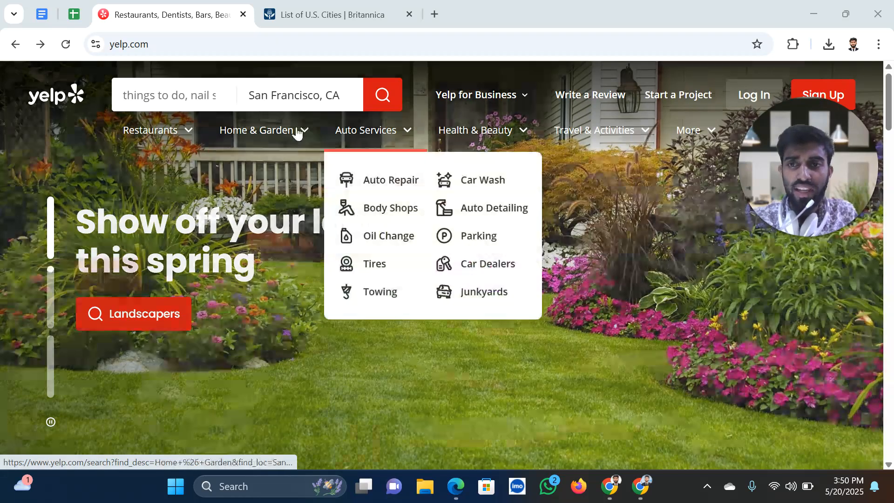
mouse_move(298, 134)
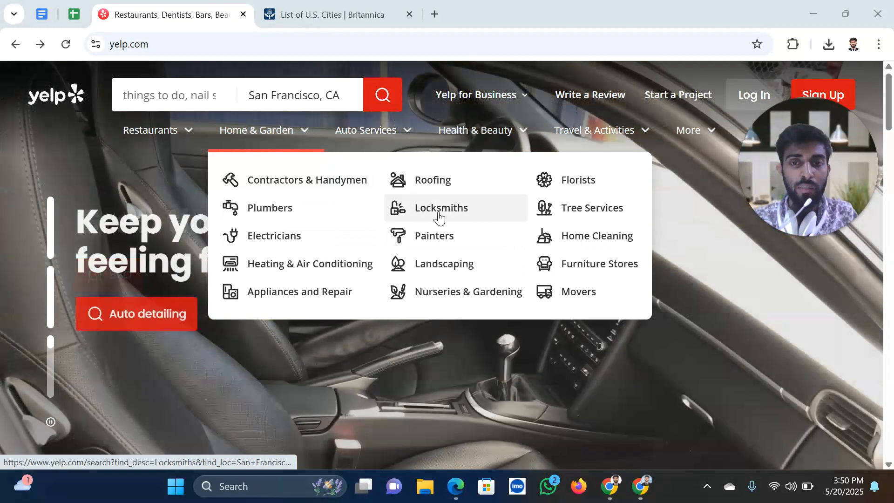
left_click(439, 212)
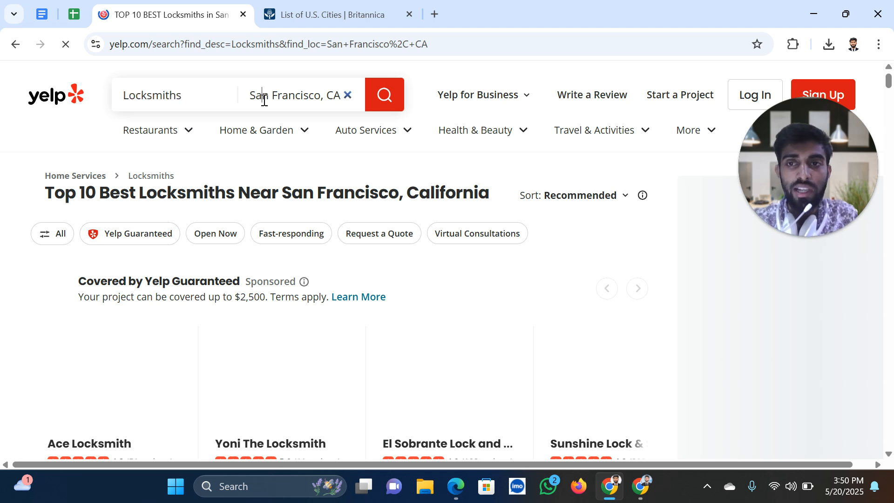
Glance at the Britannica list, then return to the Locksmiths results and highlight the search term
left_click(332, 15)
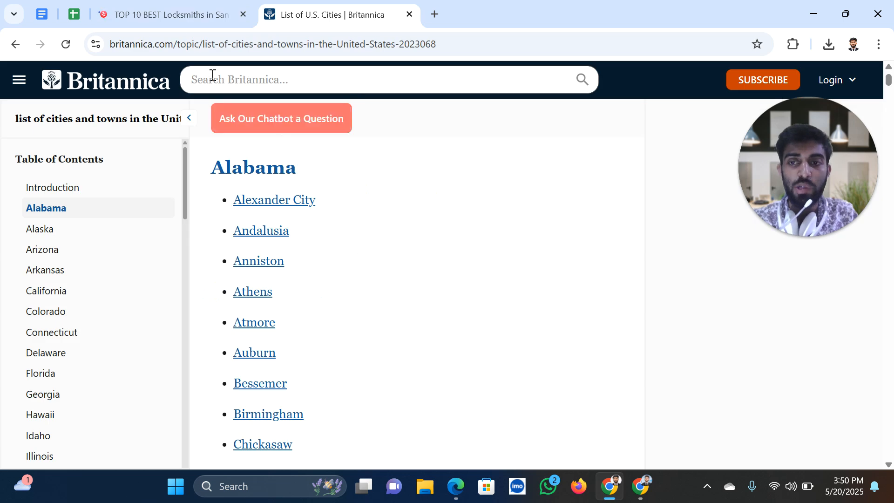
left_click(170, 18)
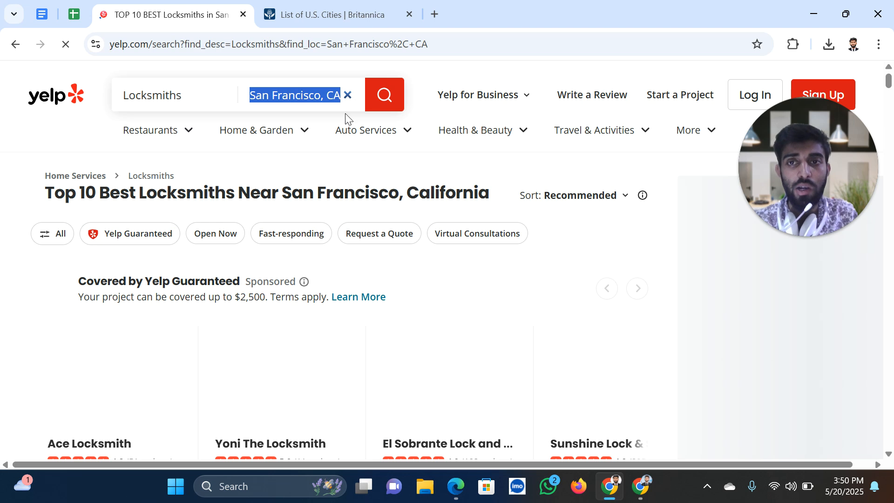
left_click(296, 101)
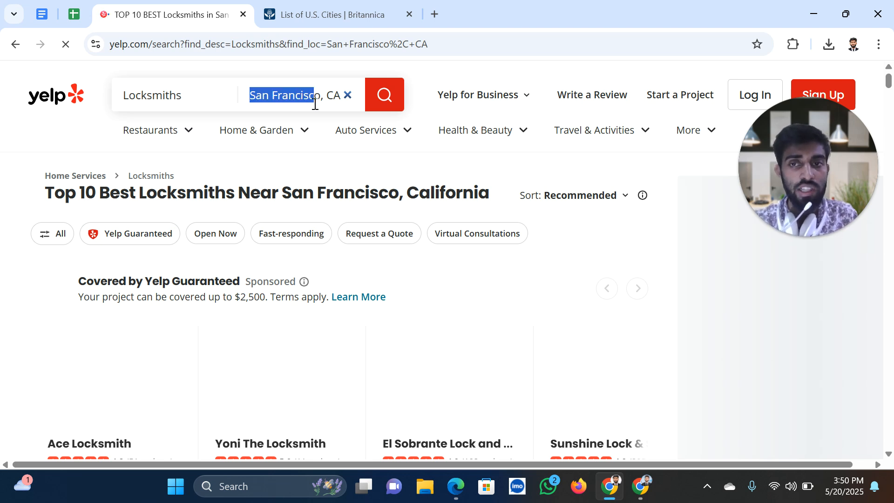
left_click_drag(203, 101, 144, 104)
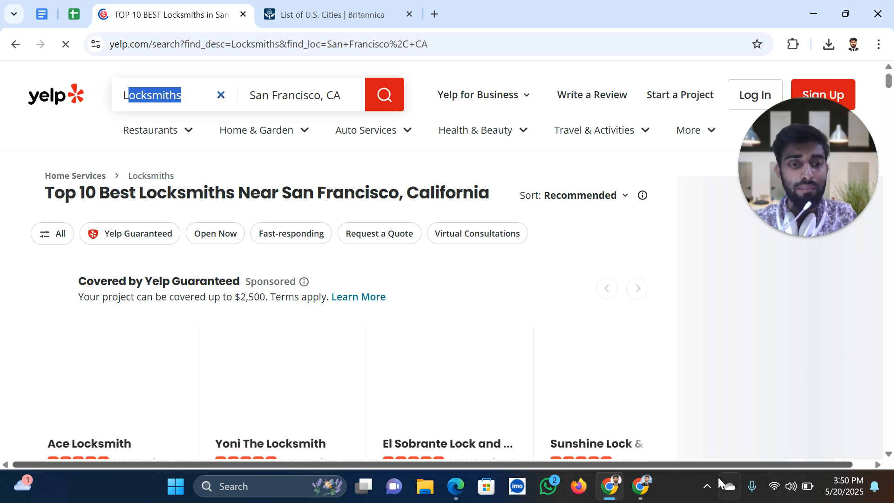
left_click(707, 486)
Capture the Yelp results top in Lightshot, marking Locksmiths and San Francisco, CA in red
key("Print")
left_click_drag(82, 67, 607, 341)
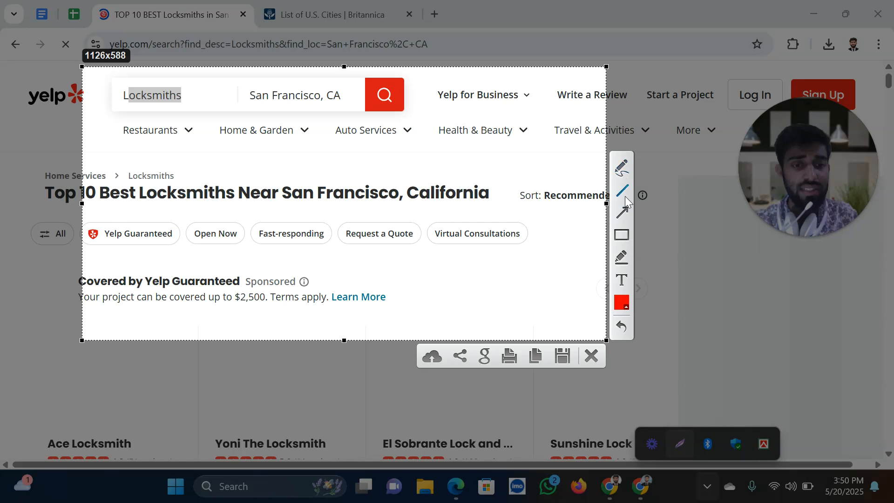
mouse_move(247, 129)
left_mouse_down()
mouse_move(256, 117)
mouse_move(431, 115)
mouse_move(428, 75)
left_mouse_up()
left_click_drag(98, 71, 207, 123)
mouse_move(151, 72)
left_mouse_down()
mouse_move(130, 79)
mouse_move(153, 77)
left_mouse_up()
left_click_drag(250, 88, 297, 111)
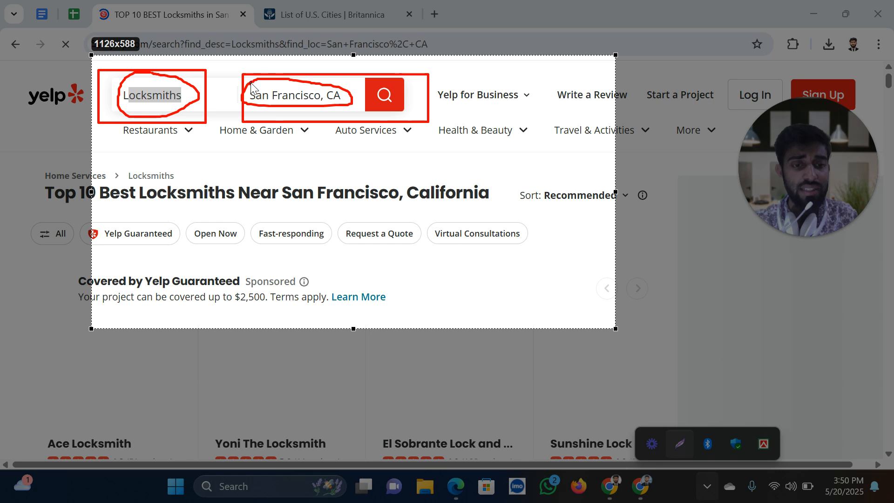
left_click_drag(250, 88, 250, 88)
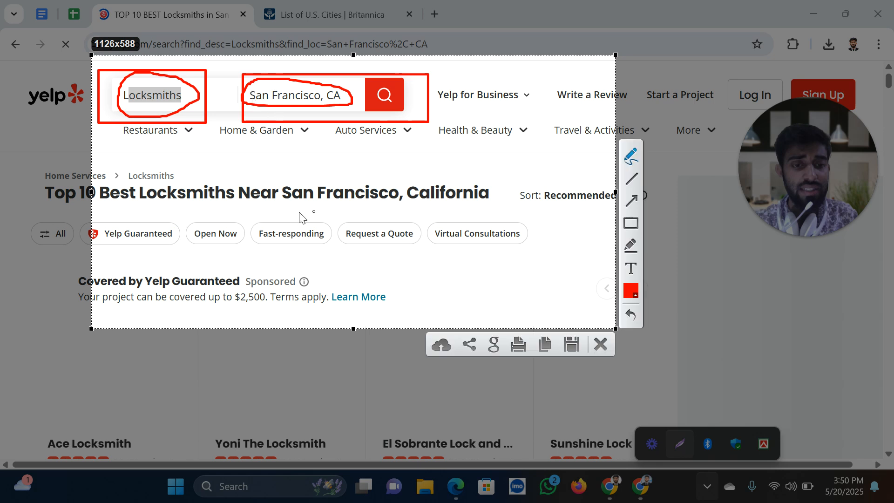
left_click_drag(414, 201, 397, 142)
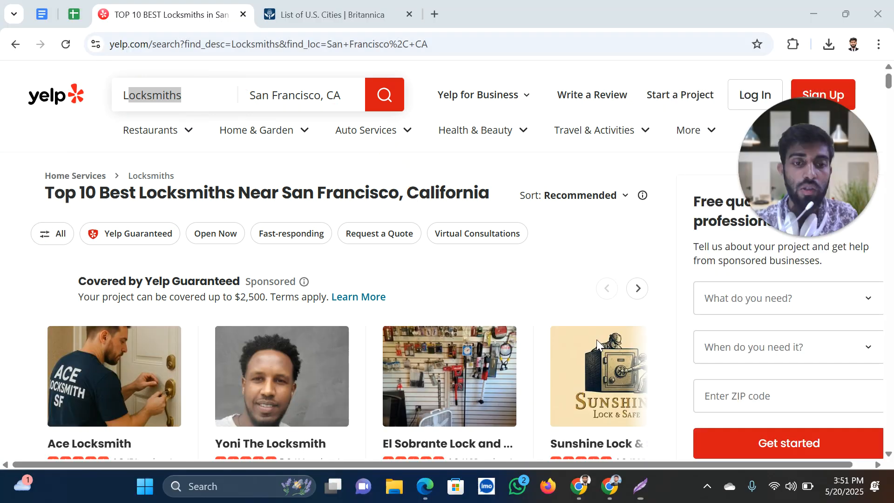
Close the Lightshot capture and rerun the Locksmiths search for San Francisco
left_click(596, 342)
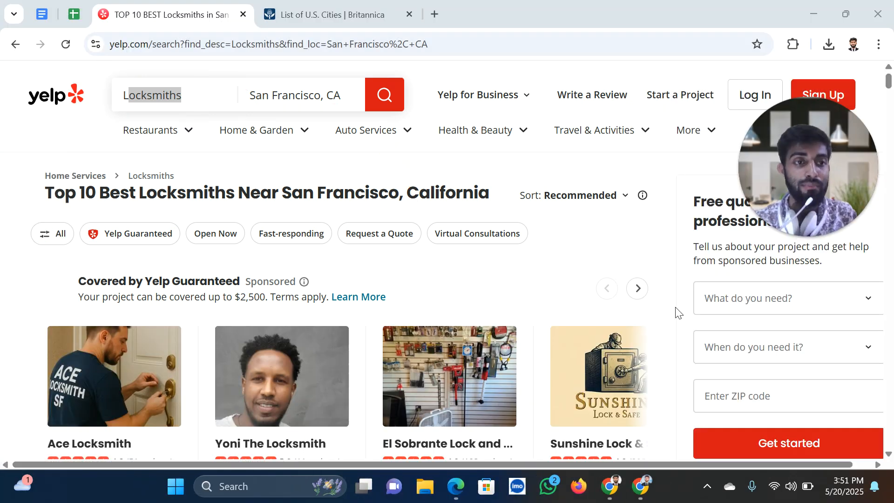
scroll(257, 258, "down", 4)
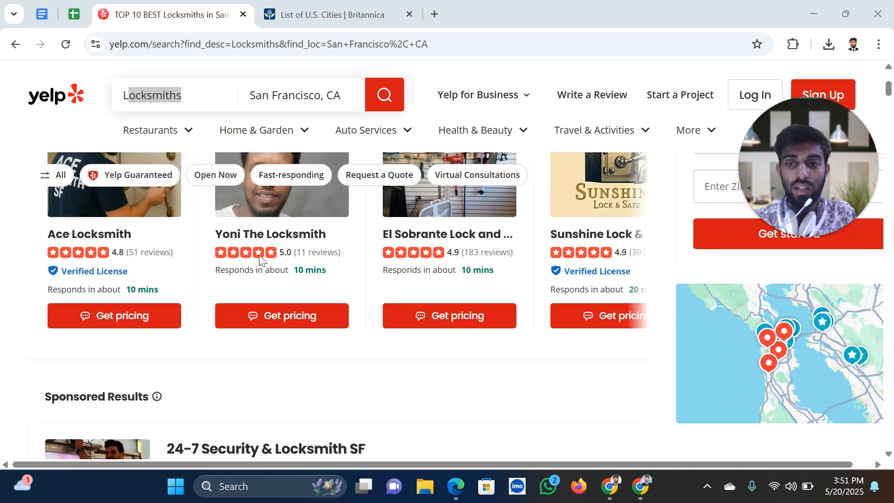
scroll(329, 292, "up", 4)
scroll(329, 295, "down", 8)
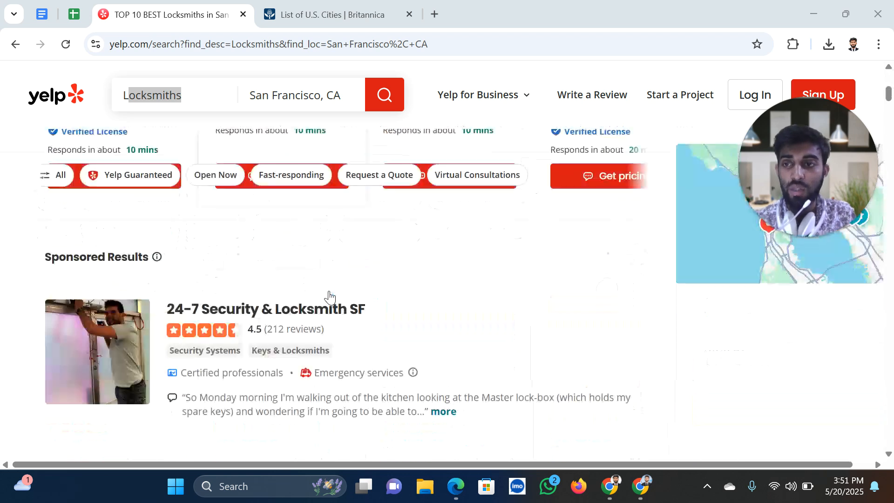
scroll(330, 296, "up", 8)
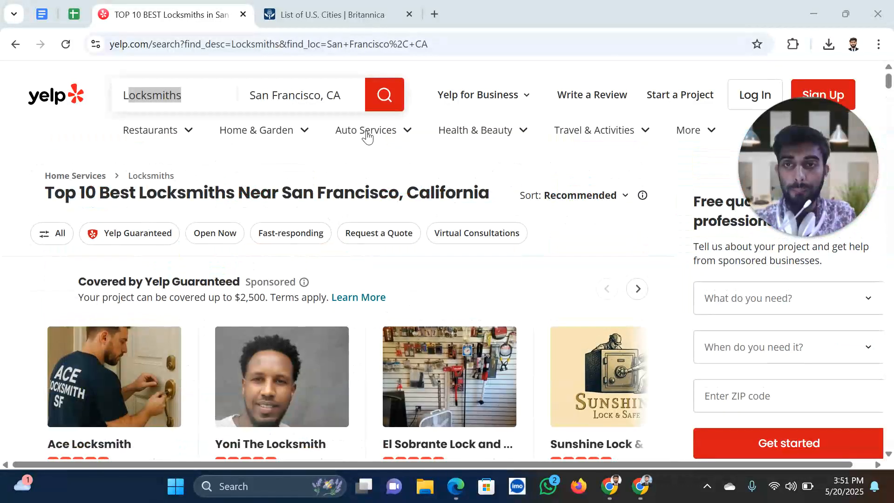
left_click(384, 97)
mouse_move(377, 130)
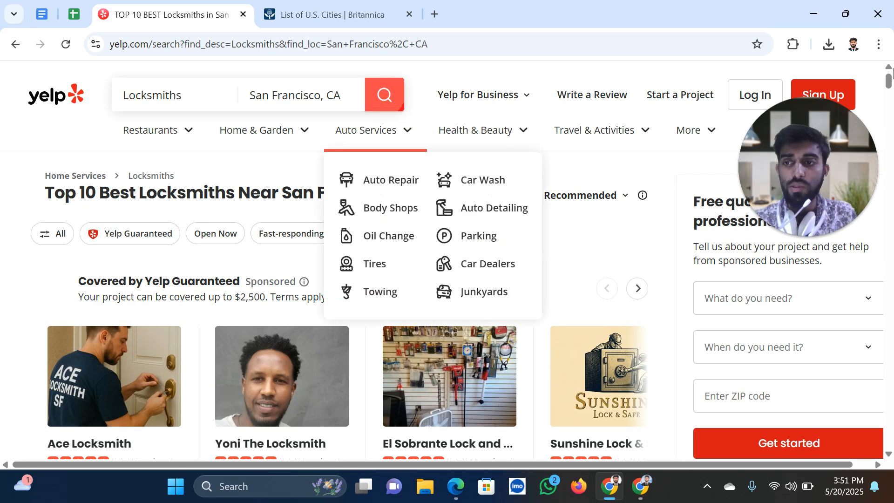
Set Chrome's zoom to 90% and scroll through the locksmith results
left_click(880, 45)
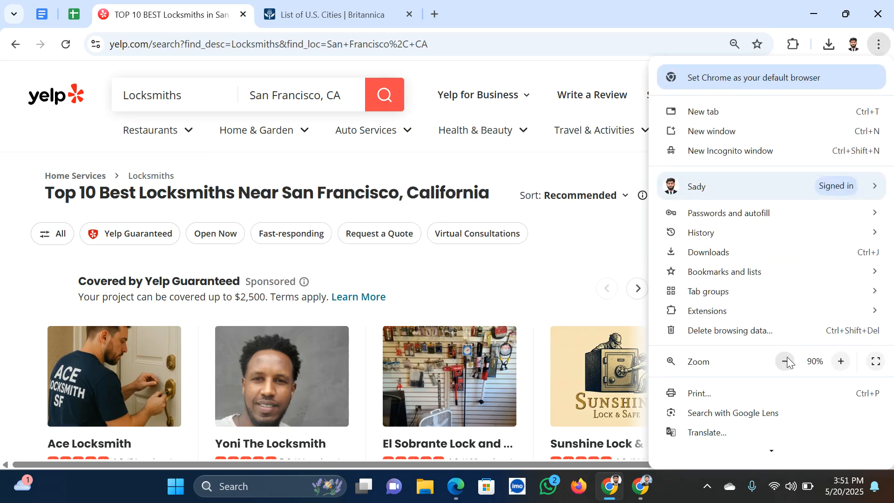
left_click_drag(67, 184, 469, 179)
scroll(320, 334, "down", 10)
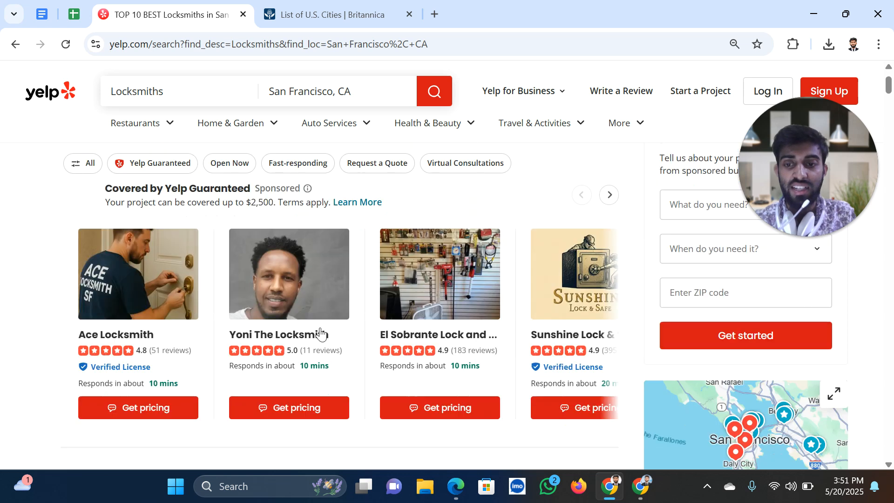
scroll(344, 326, "up", 2)
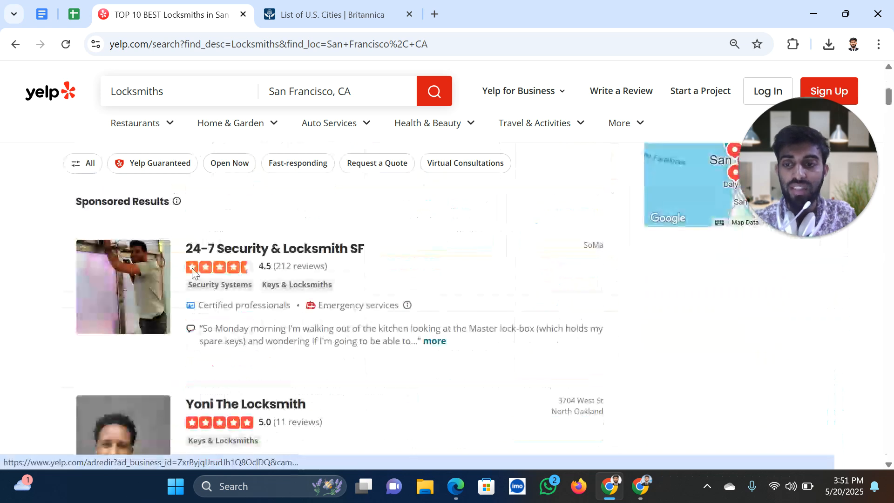
scroll(252, 291, "down", 6)
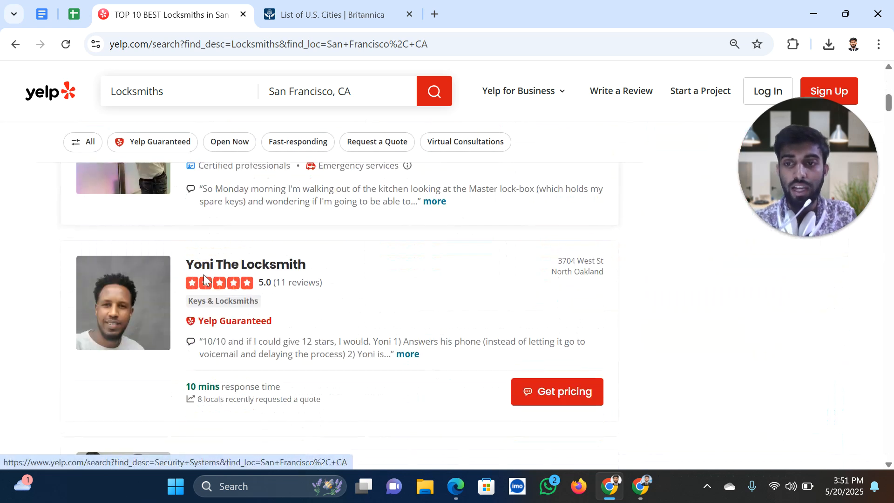
scroll(562, 276, "up", 2)
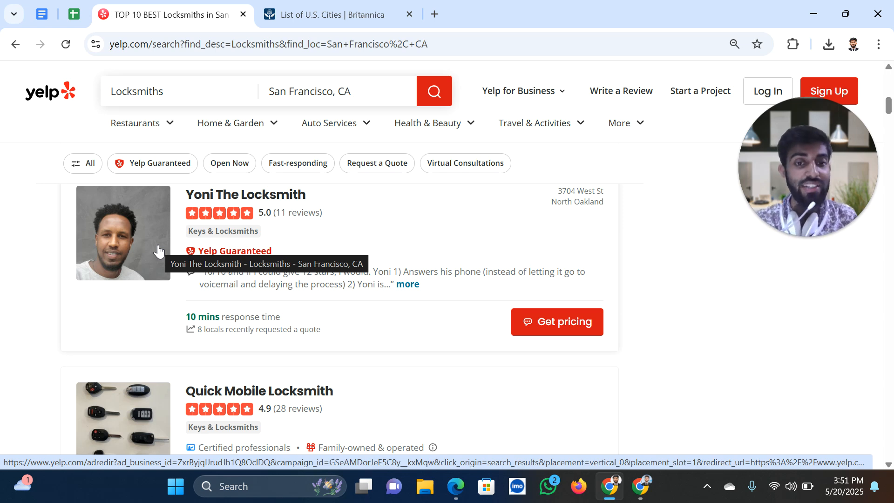
scroll(168, 271, "down", 1)
scroll(174, 291, "up", 2)
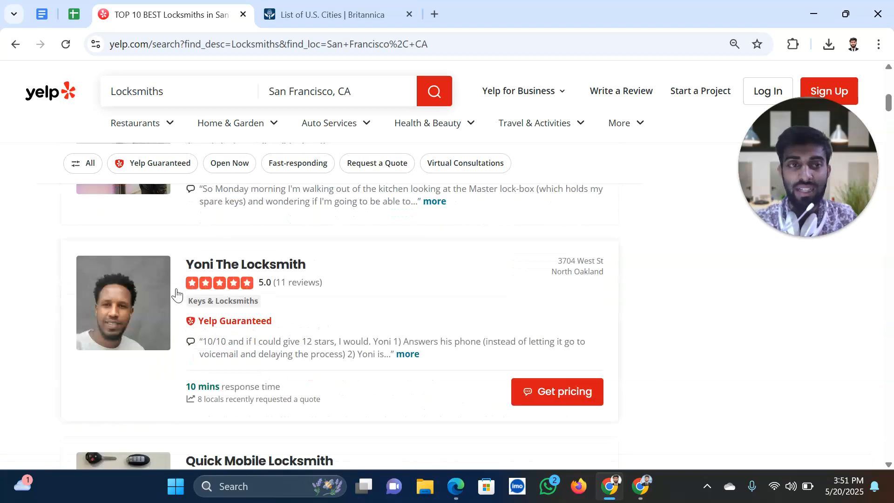
scroll(155, 296, "up", 3)
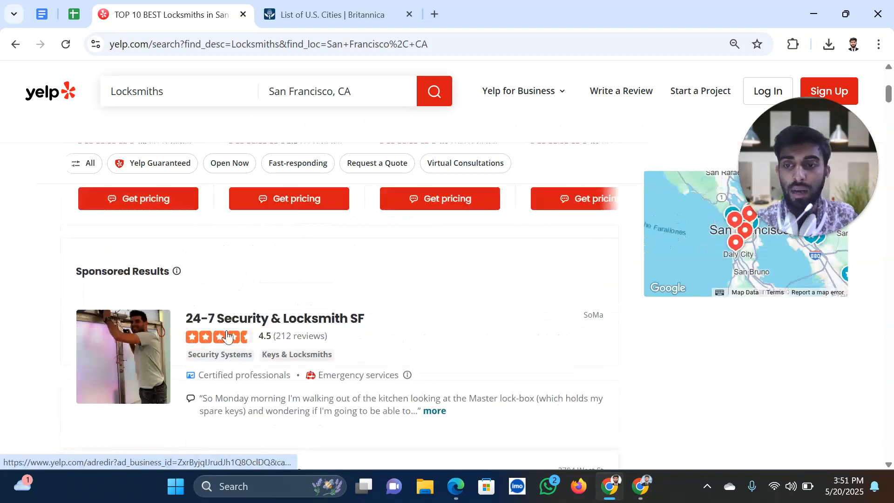
Bring up the link menu on the sponsored 24-7 Security & Locksmith SF listing
right_click(235, 321)
left_click(147, 285)
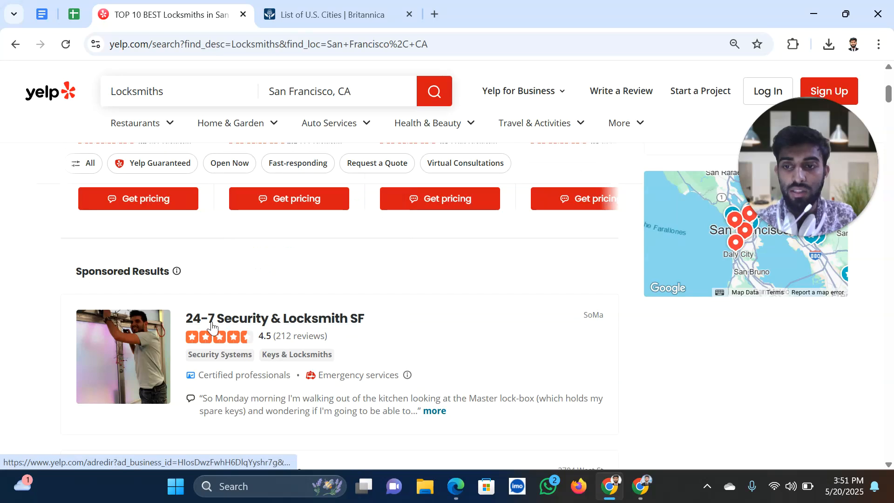
right_click(213, 325)
Open the 24-7 Security & Locksmith SF listing in a new tab and close the Britannica tab
left_click(257, 160)
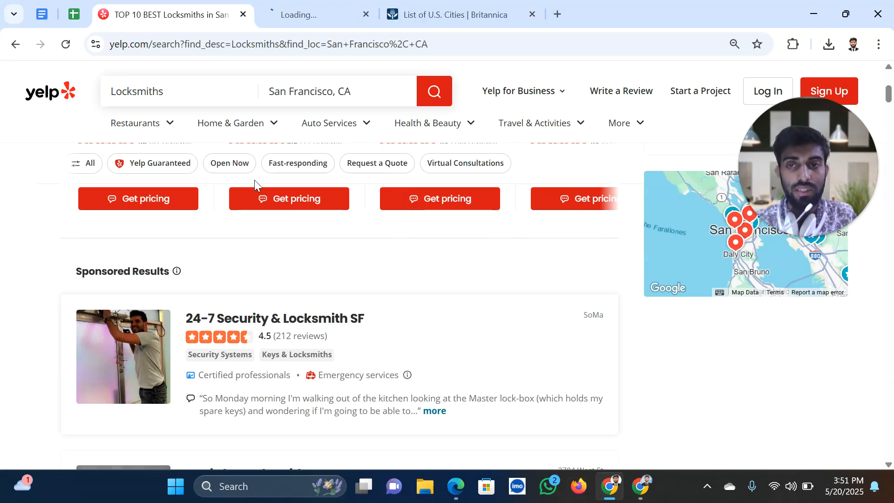
left_click(314, 16)
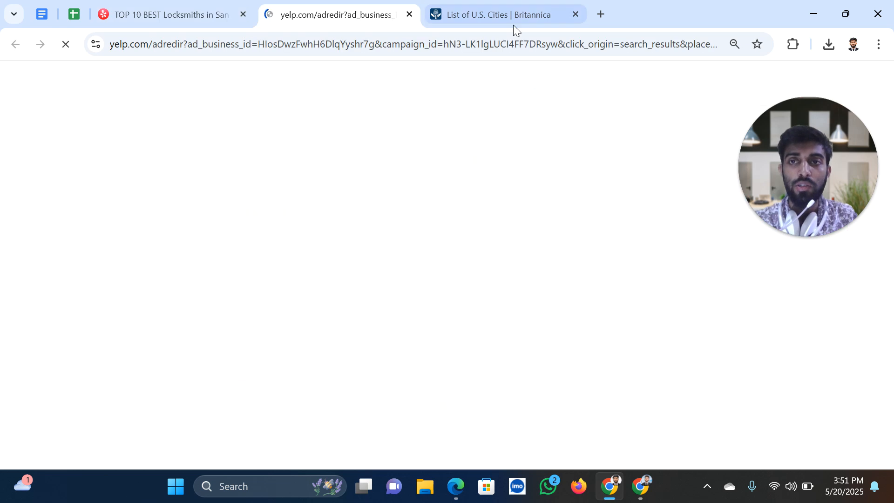
left_click(582, 15)
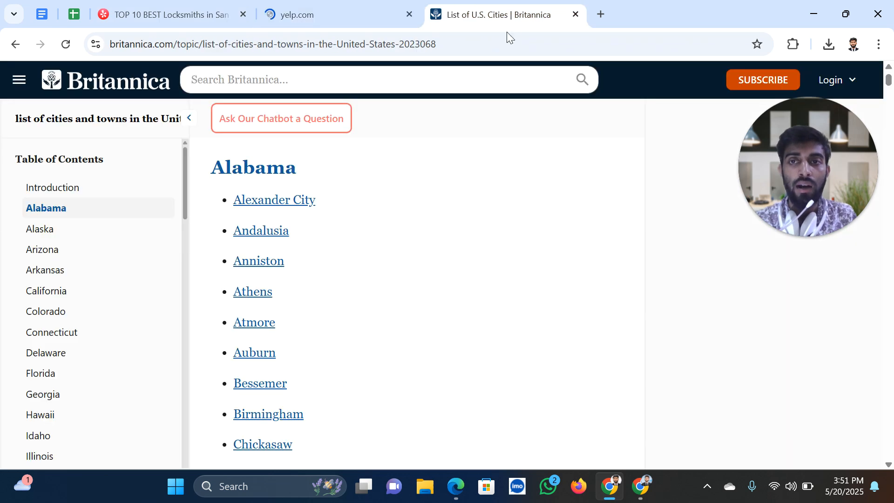
left_click(575, 14)
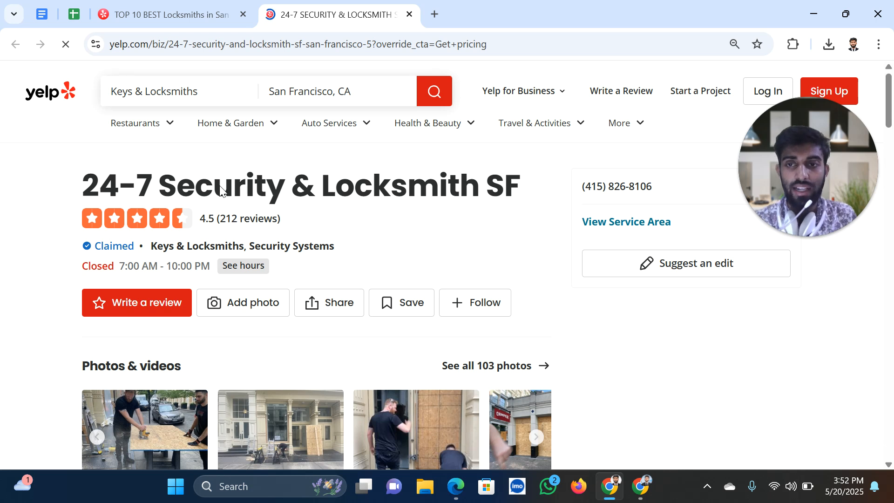
Select the business name '24-7 Security & Locksmith SF' on its Yelp page
left_click_drag(99, 186, 357, 182)
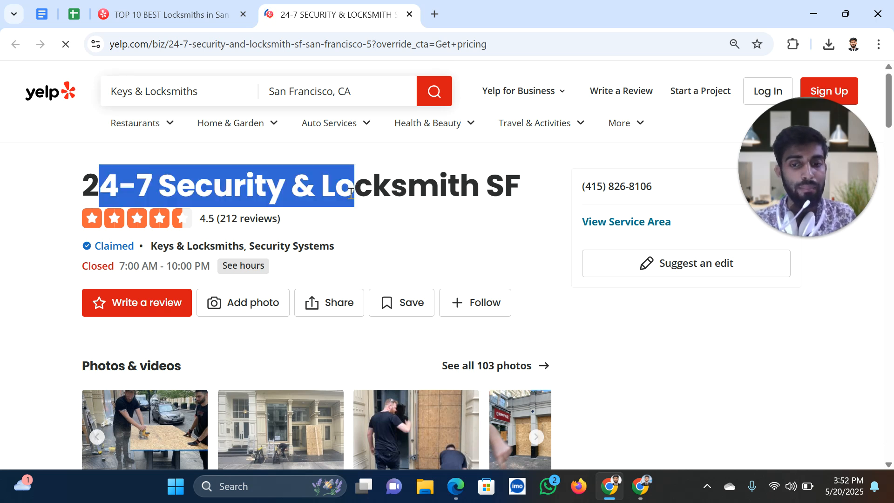
scroll(364, 202, "down", 4)
scroll(364, 205, "up", 3)
scroll(234, 175, "down", 1)
scroll(233, 176, "up", 1)
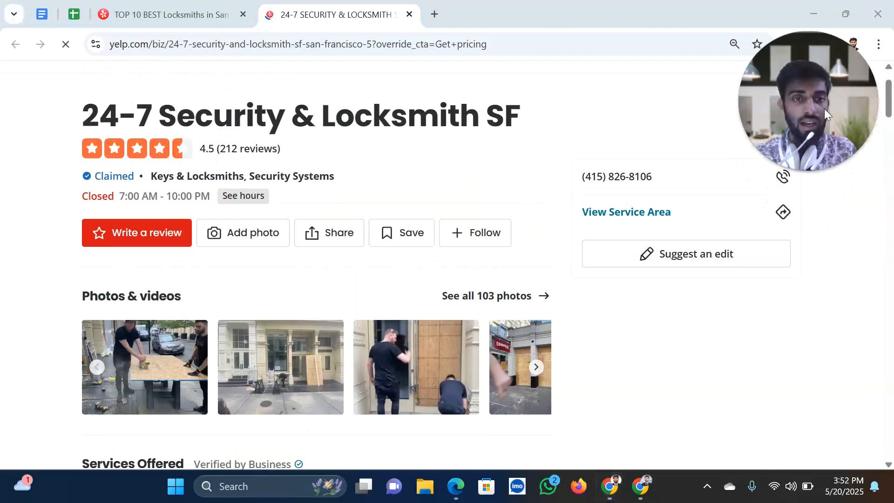
left_click_drag(84, 115, 520, 118)
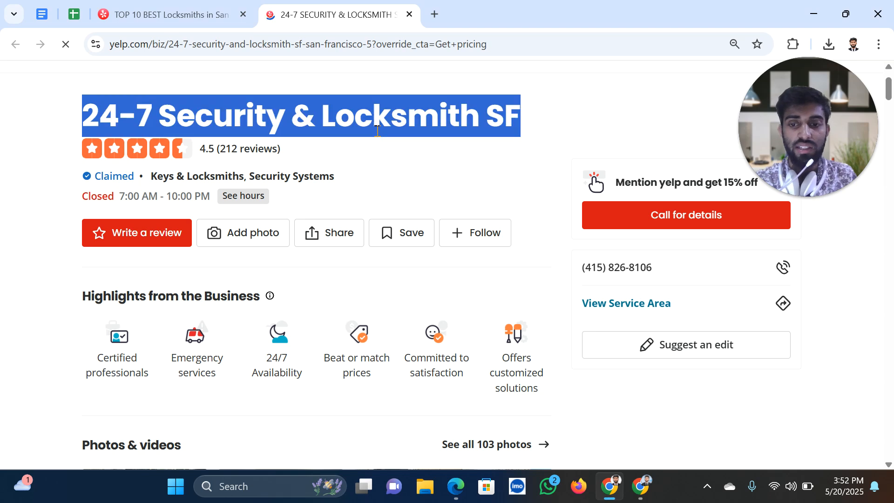
scroll(185, 198, "down", 5)
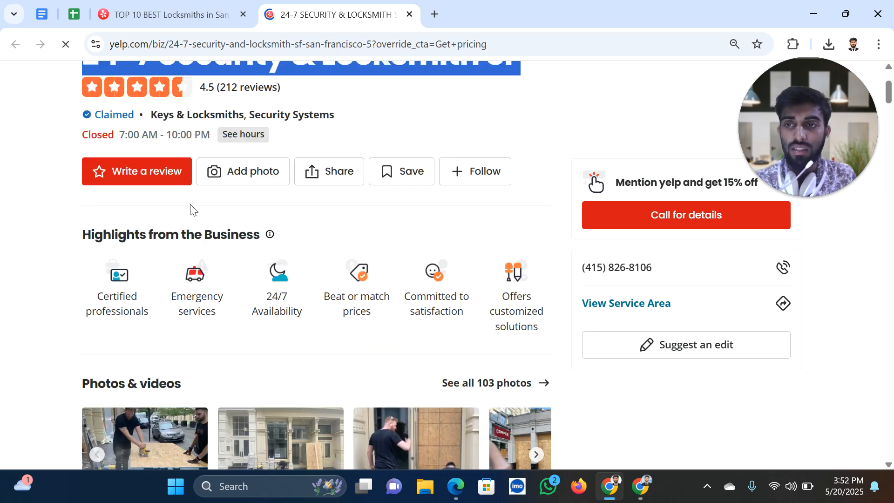
scroll(350, 340, "down", 10)
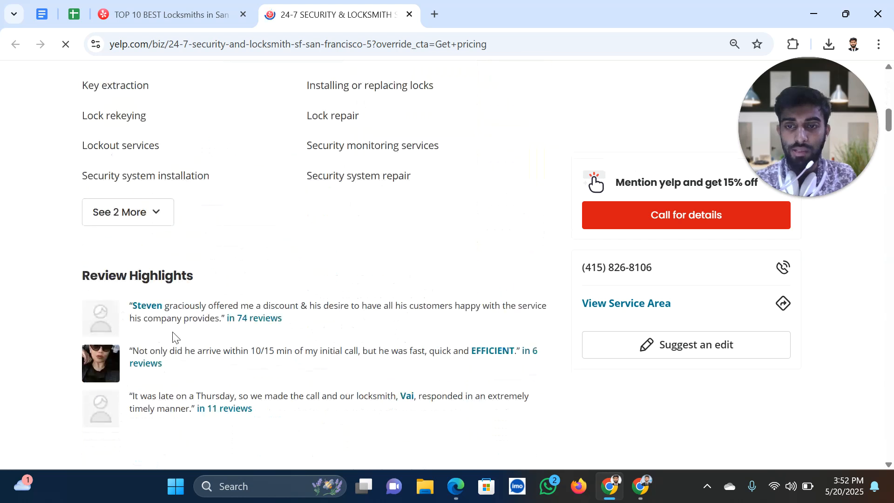
scroll(262, 341, "down", 2)
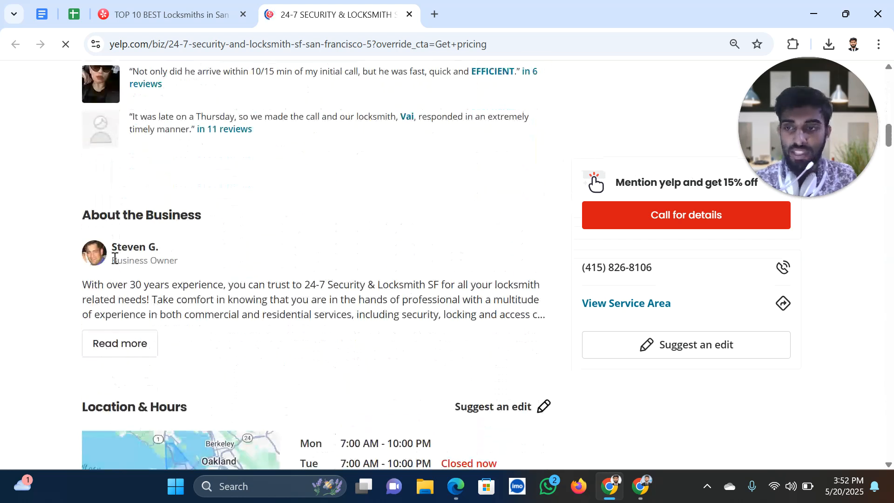
left_click(147, 272)
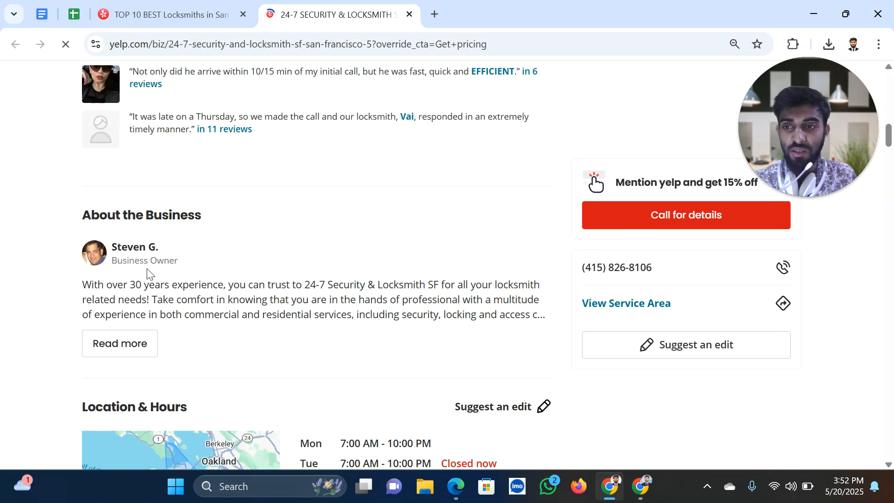
left_click(351, 281)
scroll(351, 282, "down", 4)
scroll(388, 303, "down", 10)
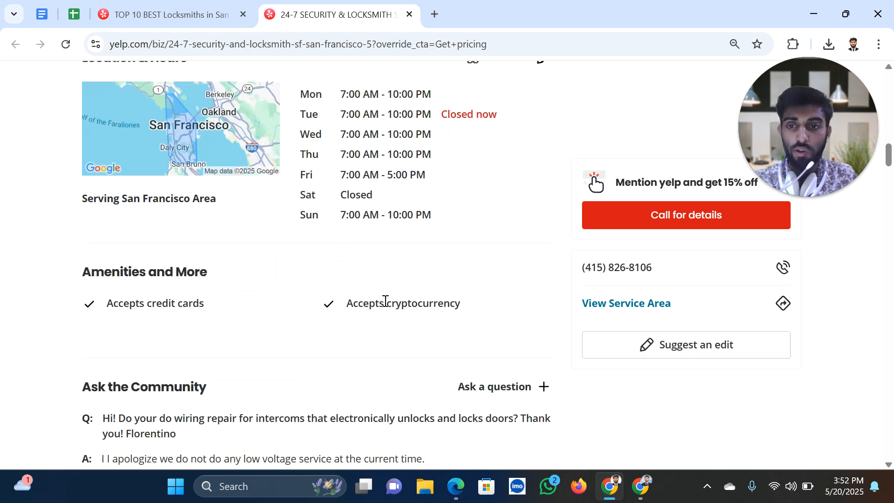
scroll(389, 305, "down", 4)
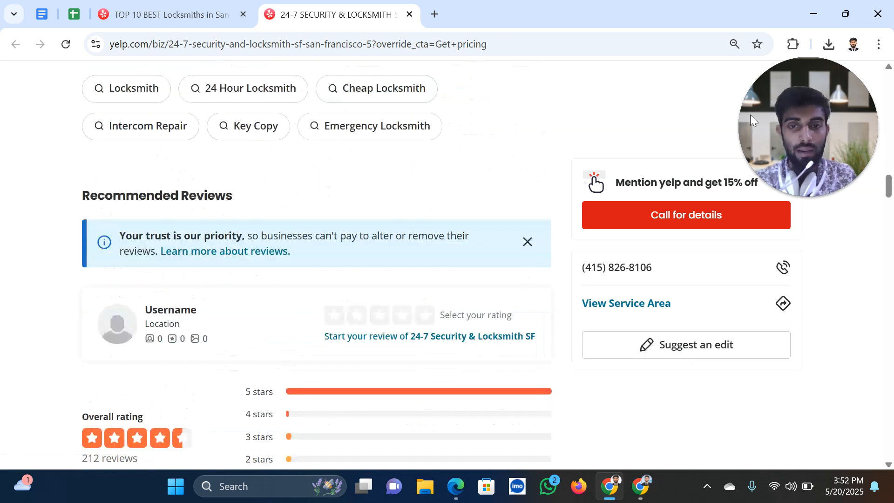
scroll(673, 399, "up", 4)
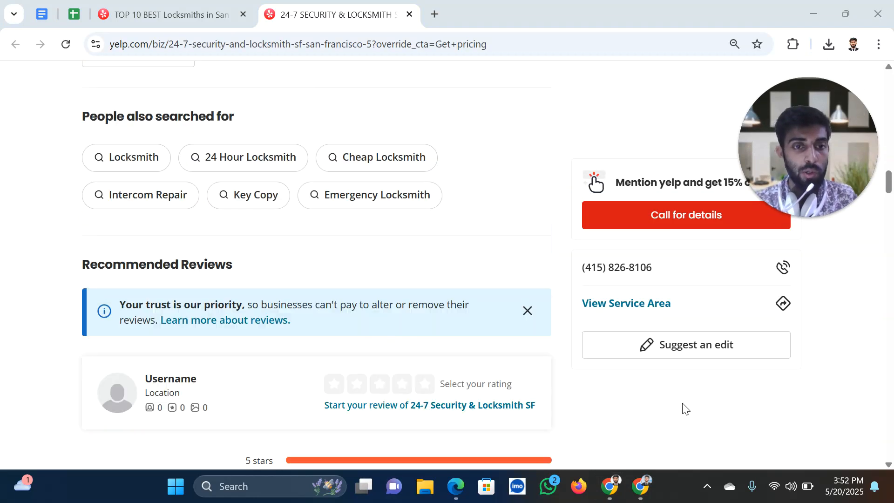
scroll(390, 252, "down", 14)
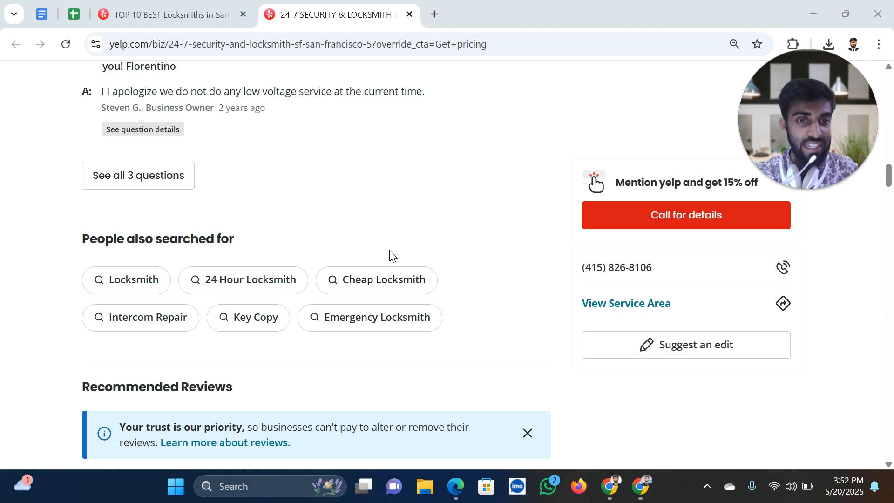
scroll(392, 246, "down", 18)
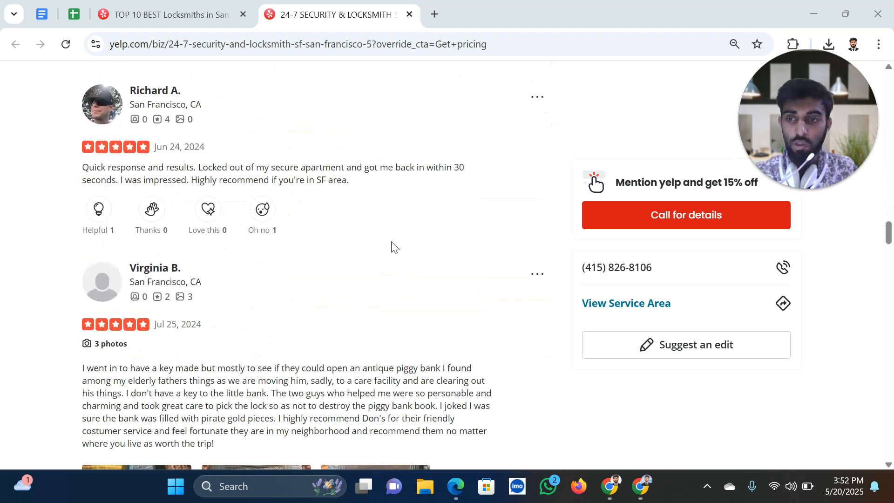
scroll(735, 362, "down", 4)
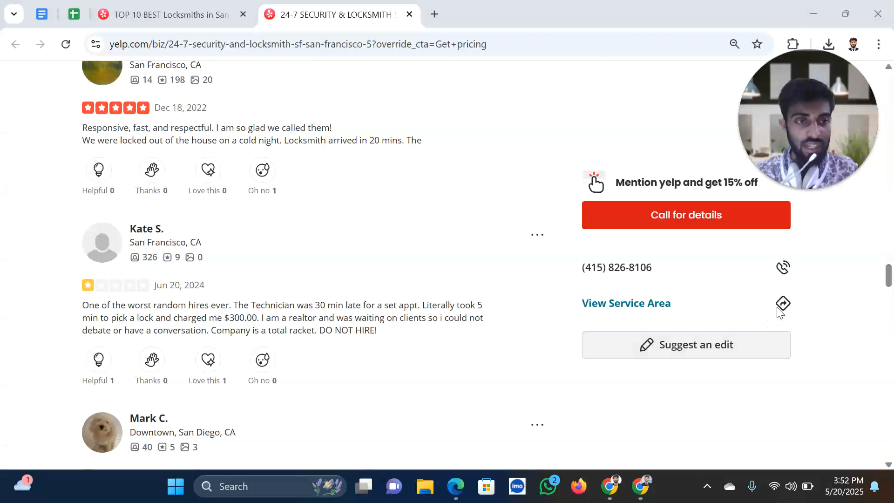
scroll(421, 352, "down", 16)
scroll(466, 350, "down", 20)
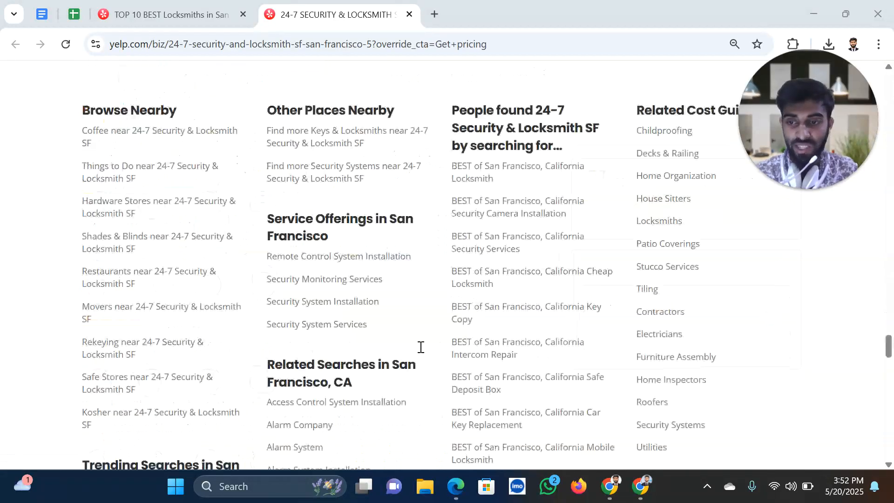
scroll(727, 354, "up", 20)
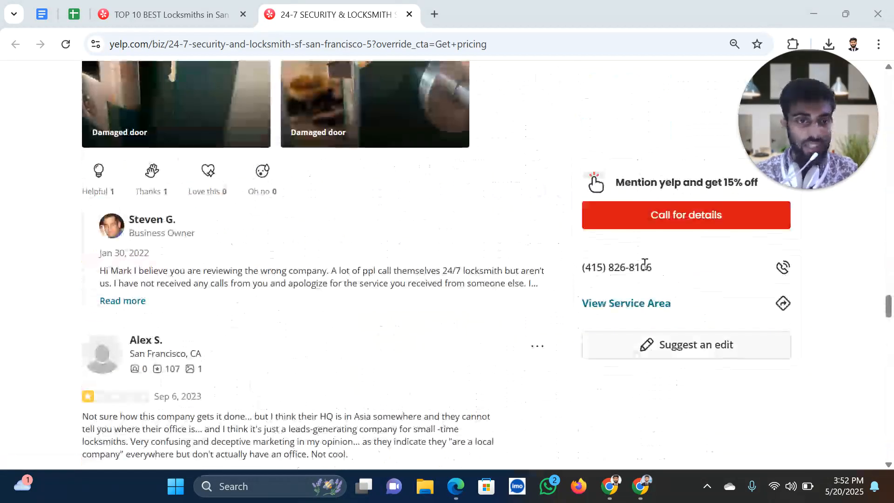
left_click_drag(665, 269, 580, 260)
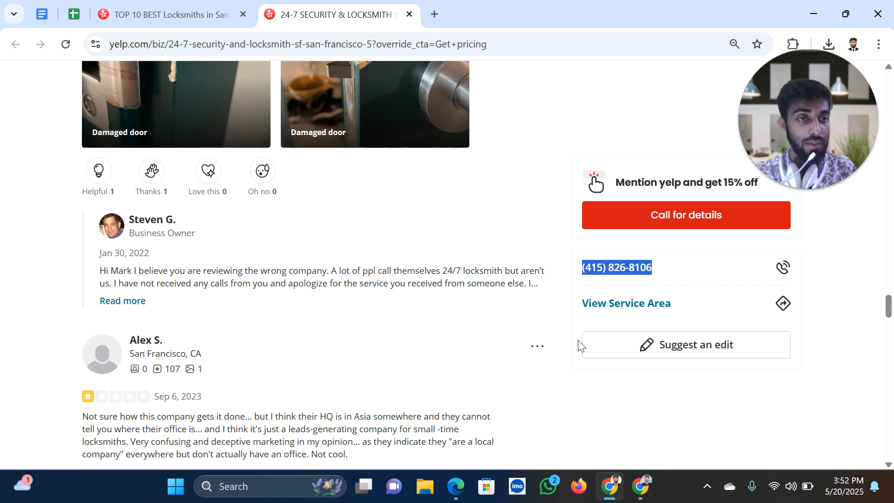
left_click(636, 307)
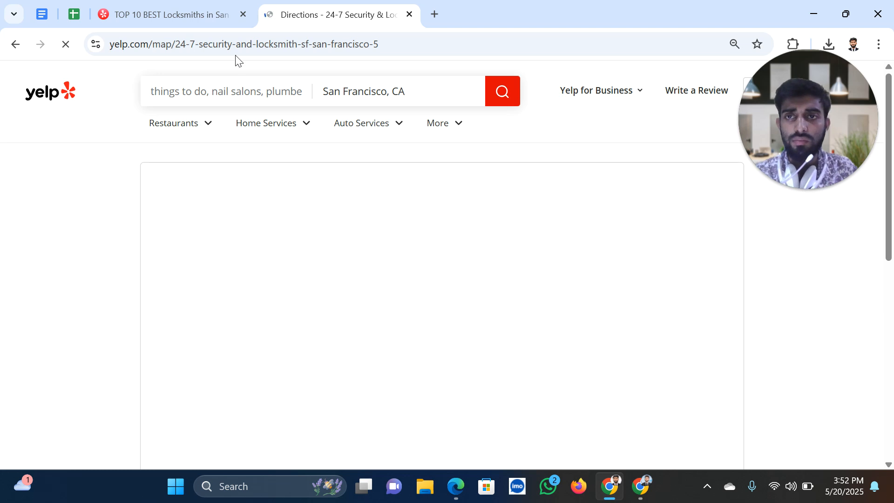
From the locksmith search results, open Yoni The Locksmith's Yelp page in a new tab
scroll(351, 266, "down", 6)
scroll(404, 320, "up", 6)
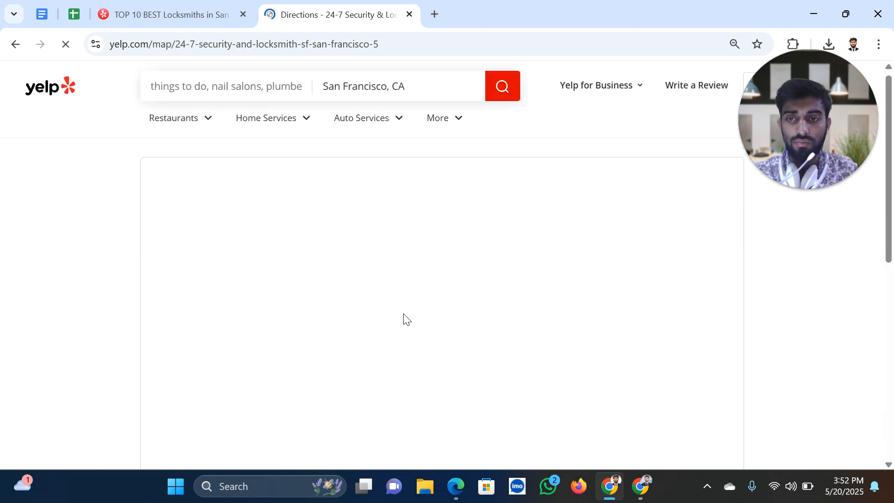
left_click(7, 45)
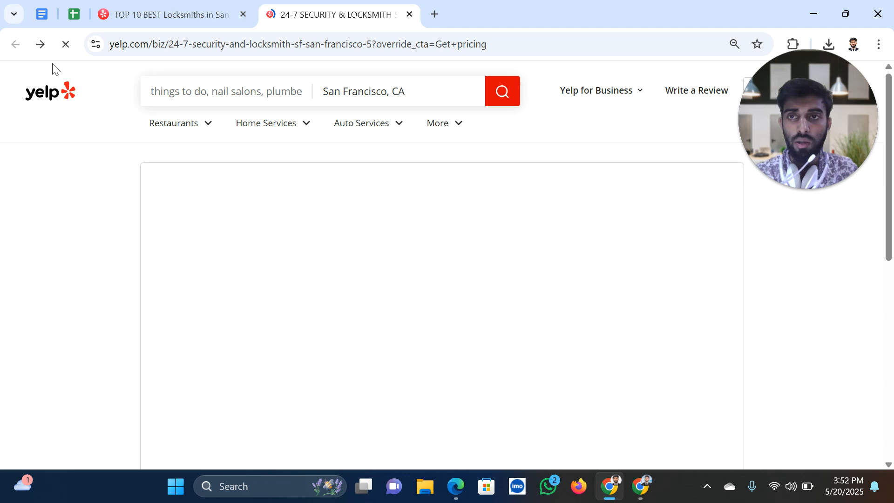
left_click(150, 15)
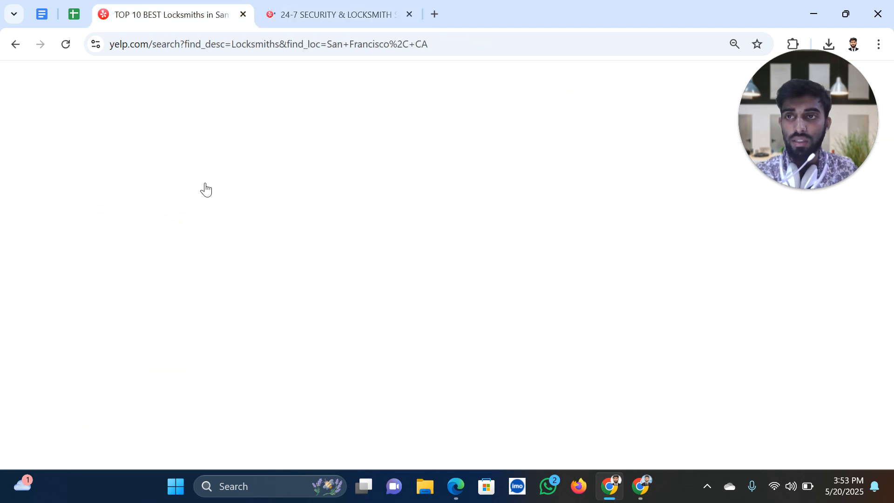
scroll(254, 357, "down", 3)
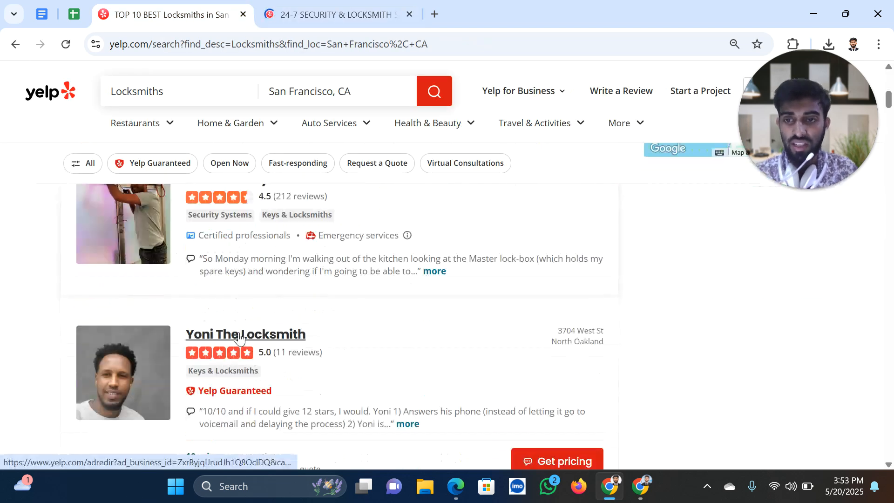
right_click(249, 169)
left_click(293, 173)
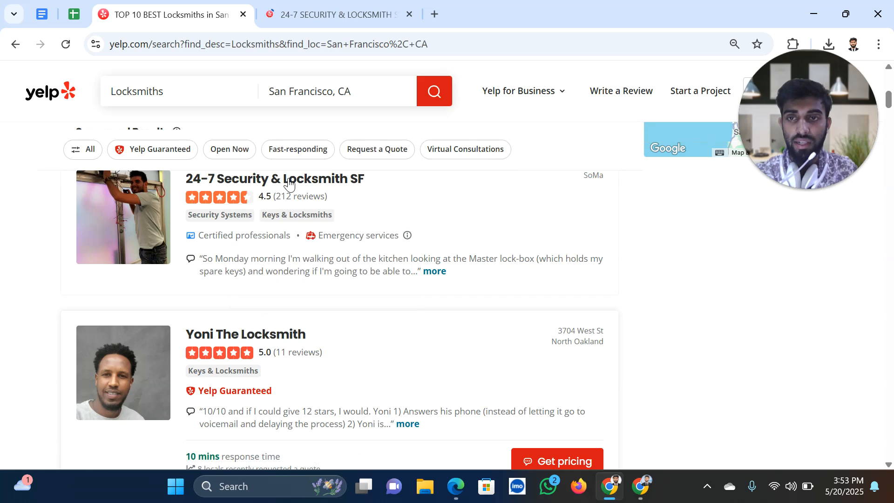
Close the 24-7 Security & Locksmith SF page, check Yoni's page, and return to the results
left_click(575, 15)
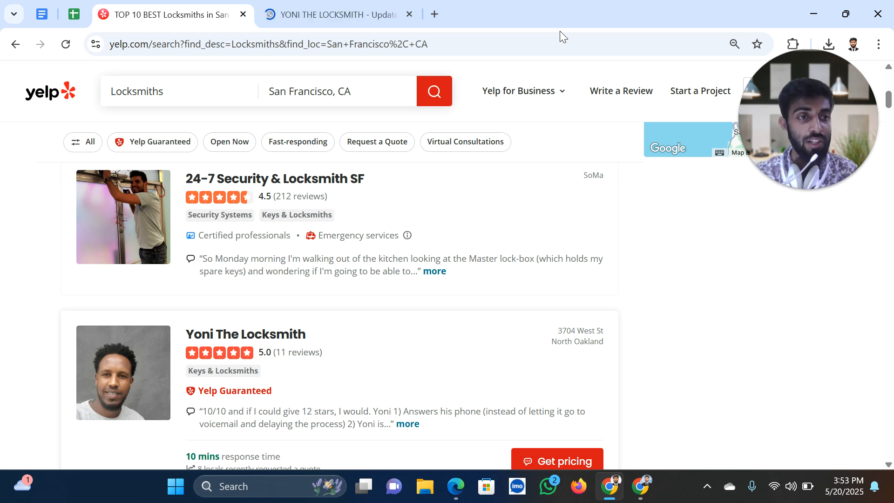
left_click(359, 7)
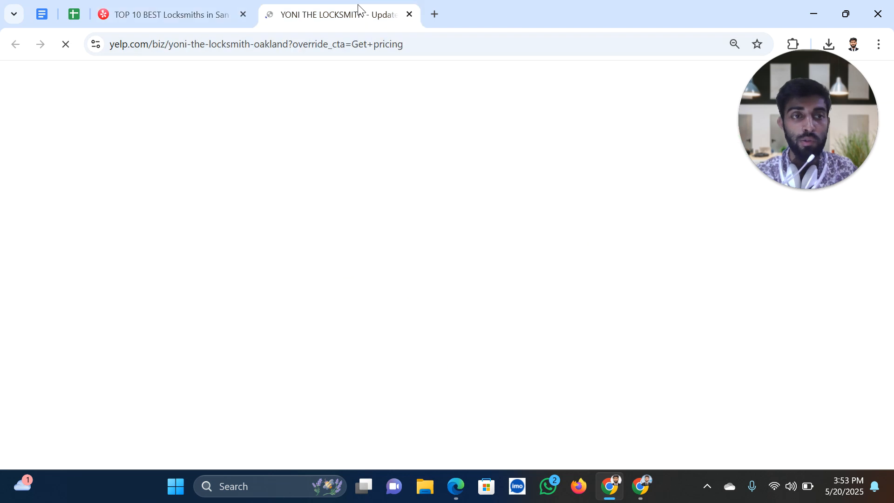
scroll(396, 261, "down", 7)
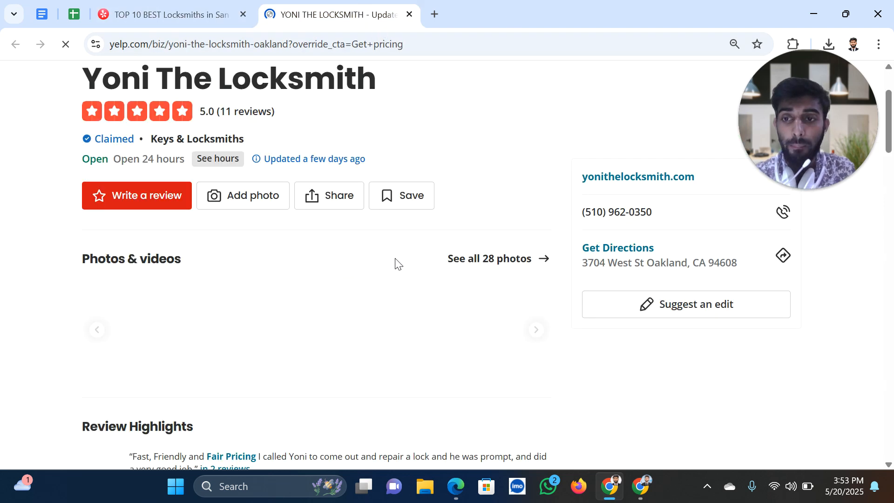
scroll(373, 317, "up", 3)
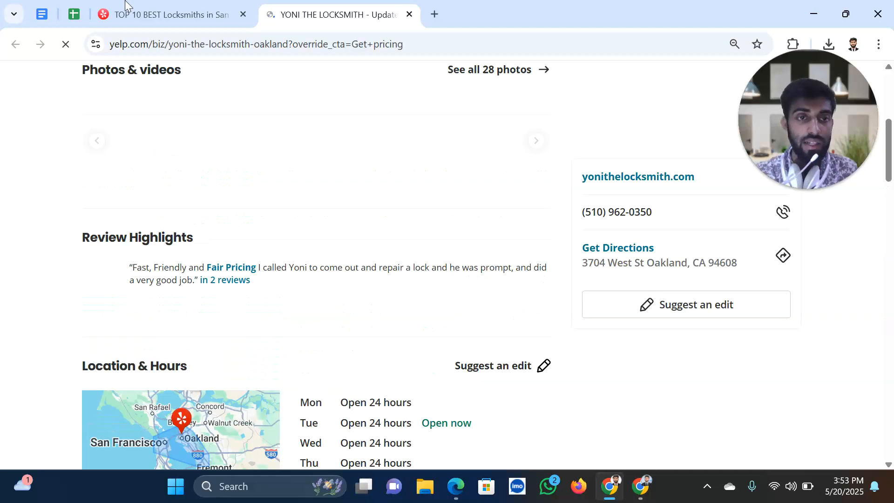
left_click(125, 5)
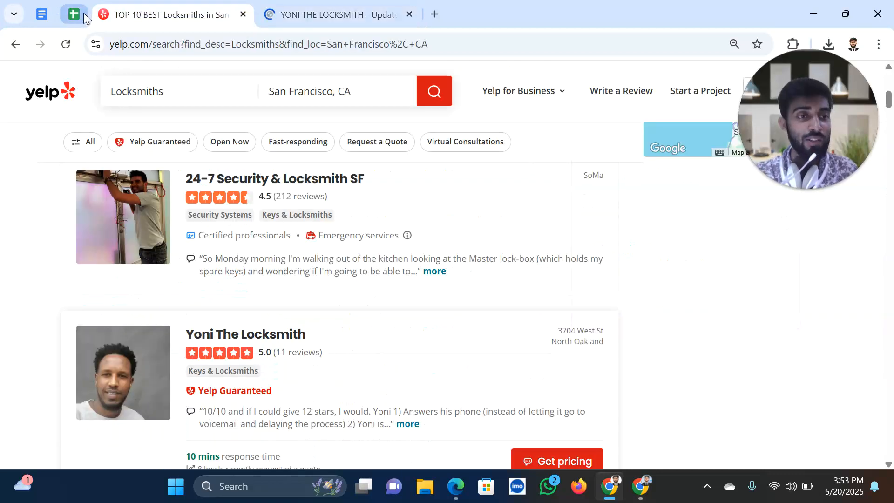
Rename the blank spreadsheet to 'Yelp Lead USA'
left_click(84, 13)
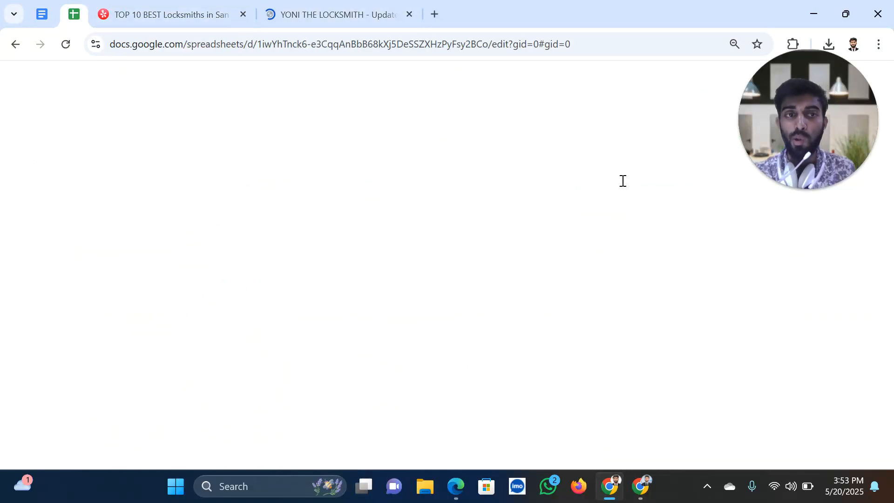
left_click_drag(778, 189, 695, 269)
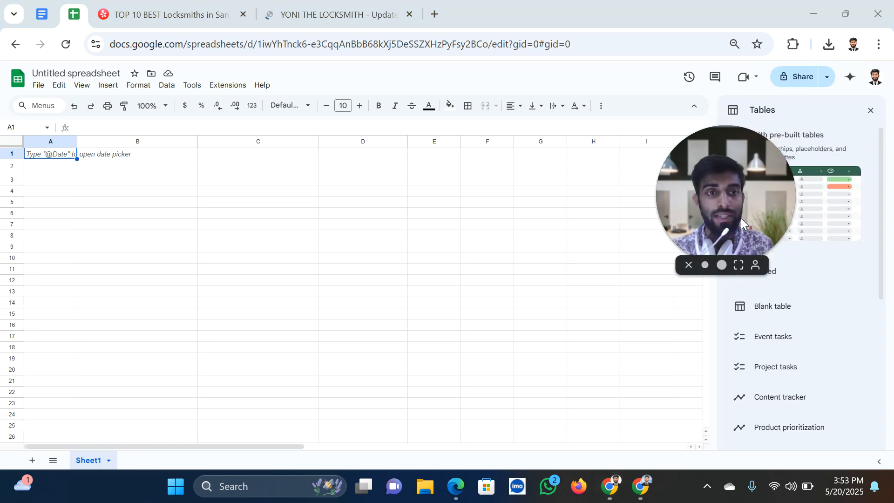
left_click(87, 73)
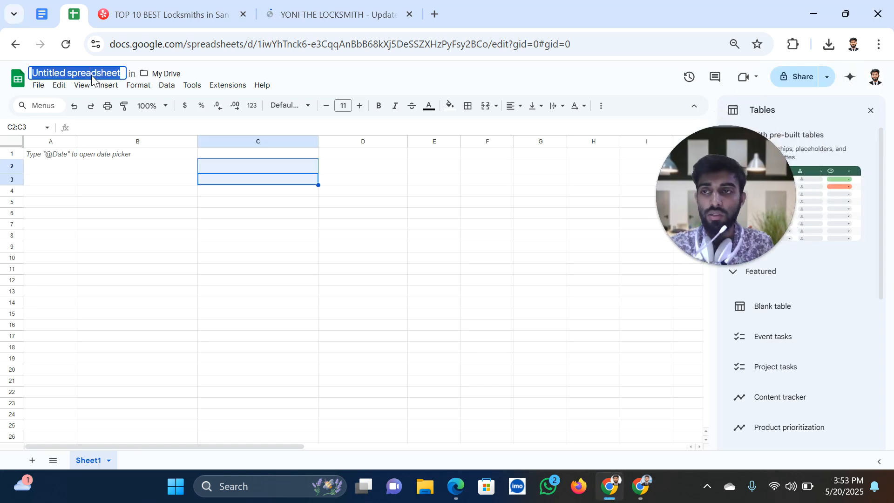
type("Ye")
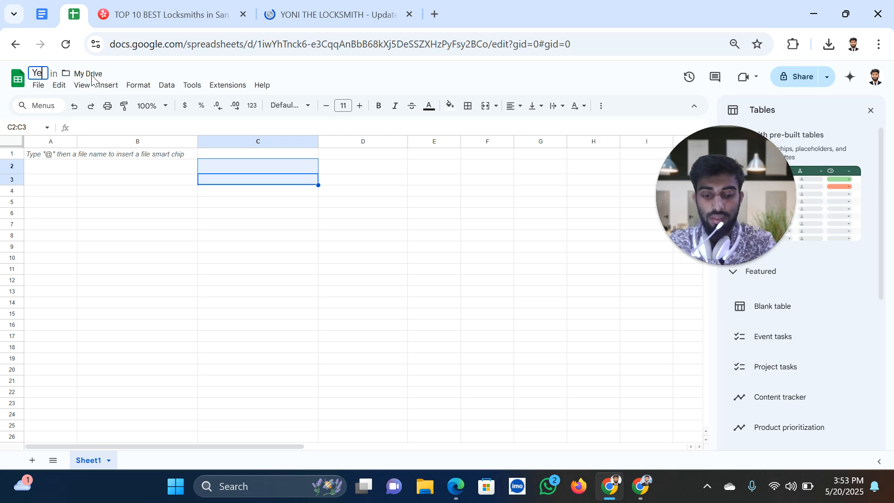
type("lp Lea")
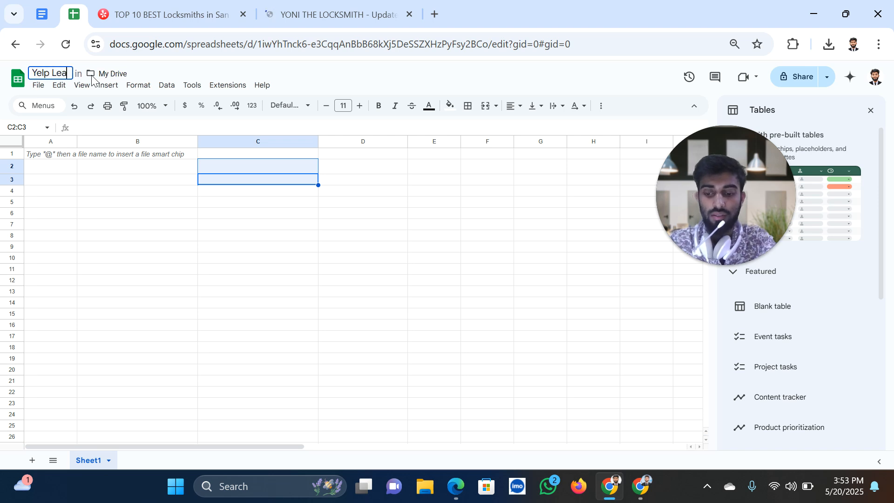
type("s USA")
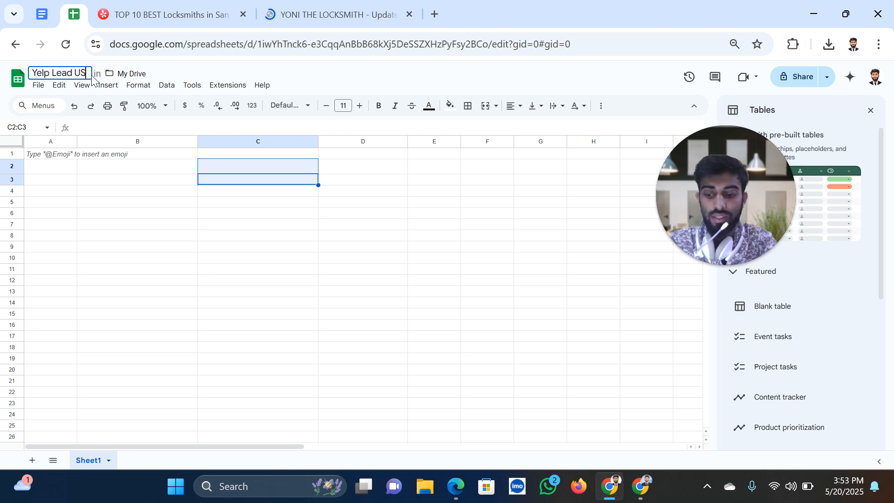
Enter the headers Business Name in B4 and Phone NUmber in C4, then edit D4
left_click(122, 194)
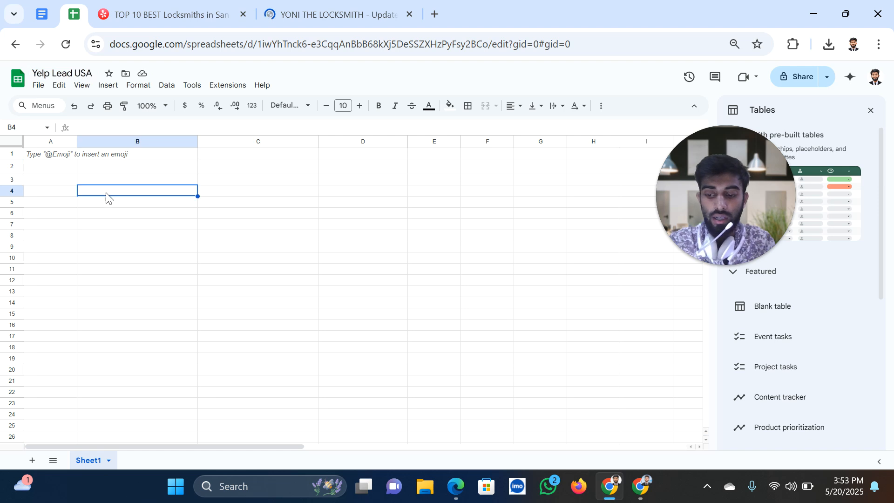
type("Business Name")
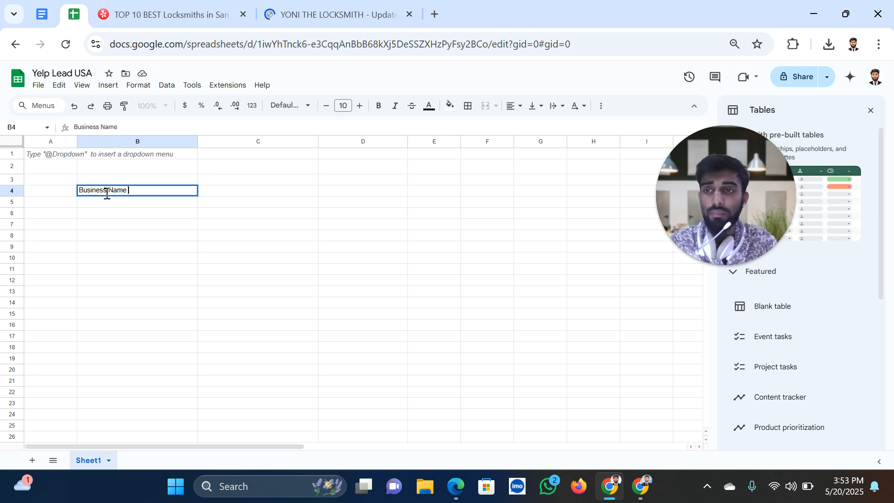
left_click(233, 198)
double_click(234, 191)
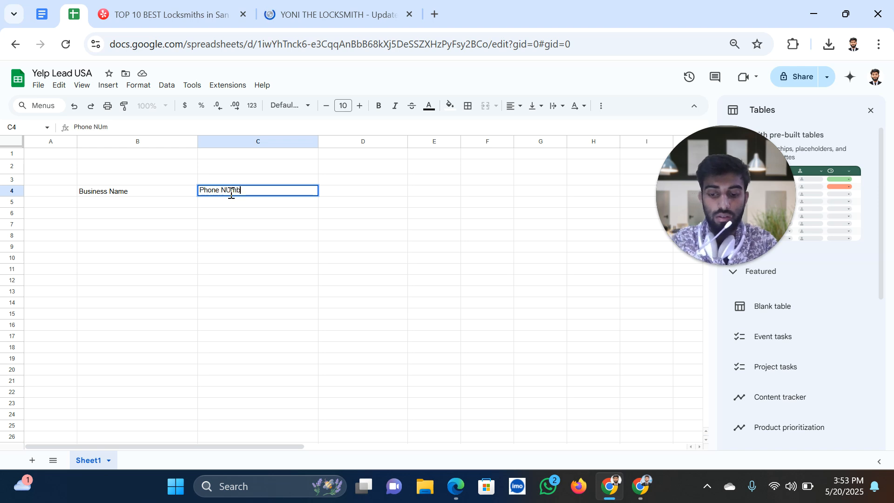
type("Phone NUmber")
left_click(353, 190)
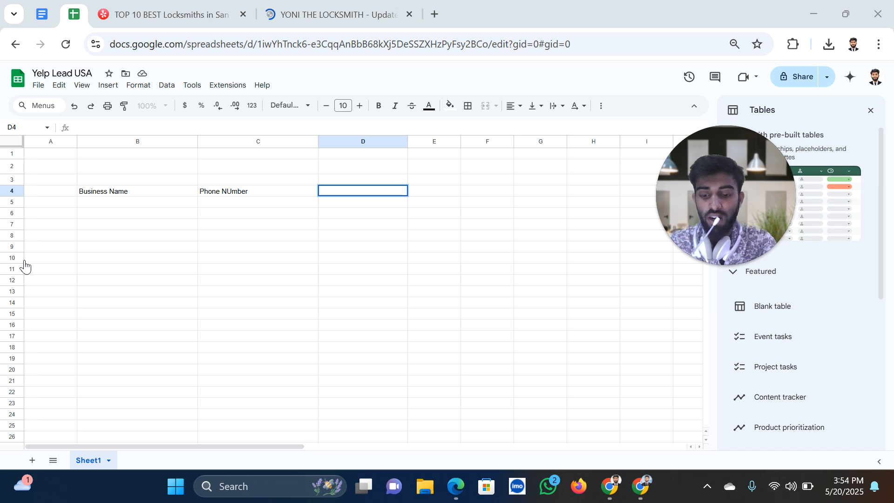
double_click(340, 190)
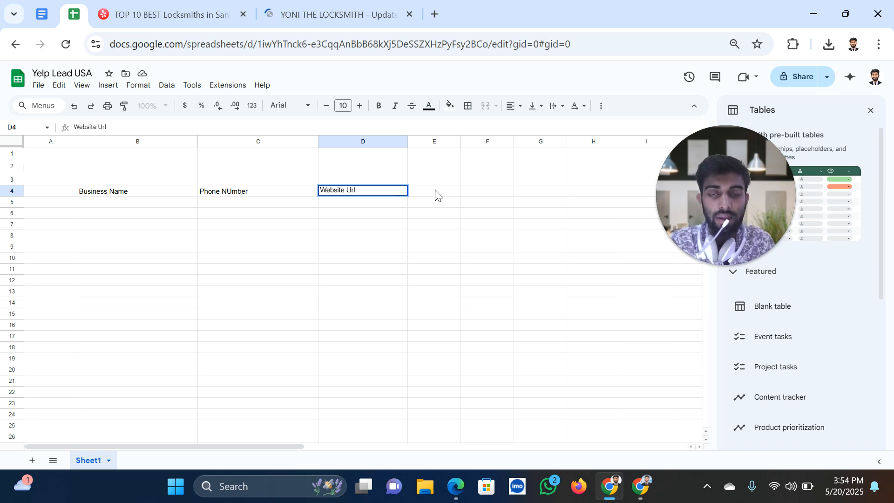
Add the Website Url header in D4 and make B4:D4 blue-filled with bold, white, centred size-11 text
type("Website Url")
key("Tab")
left_click_drag(193, 194, 343, 194)
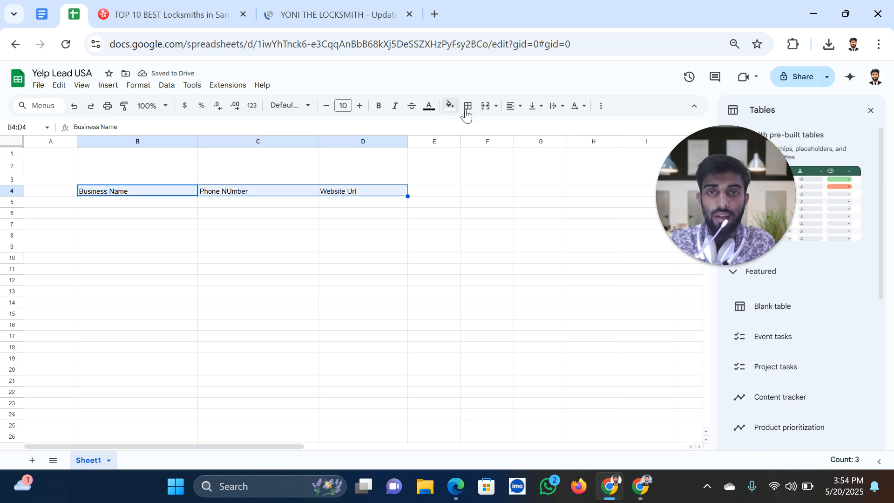
left_click(450, 105)
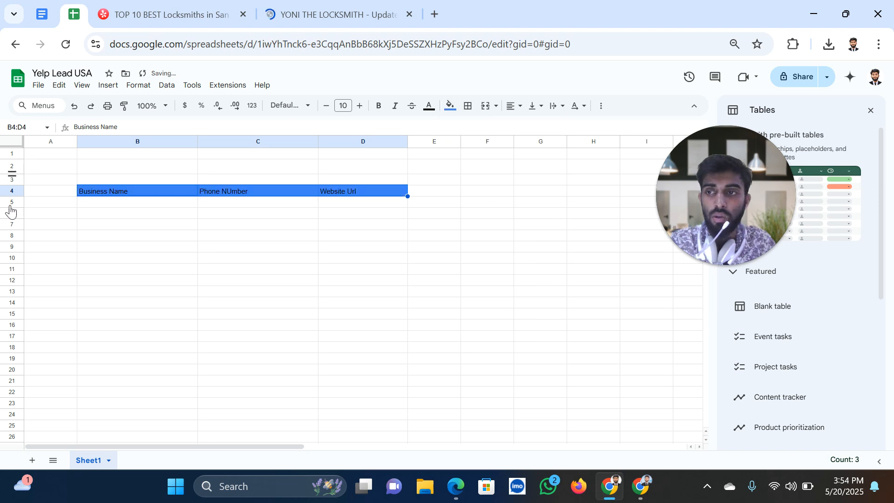
left_click_drag(12, 200, 11, 198)
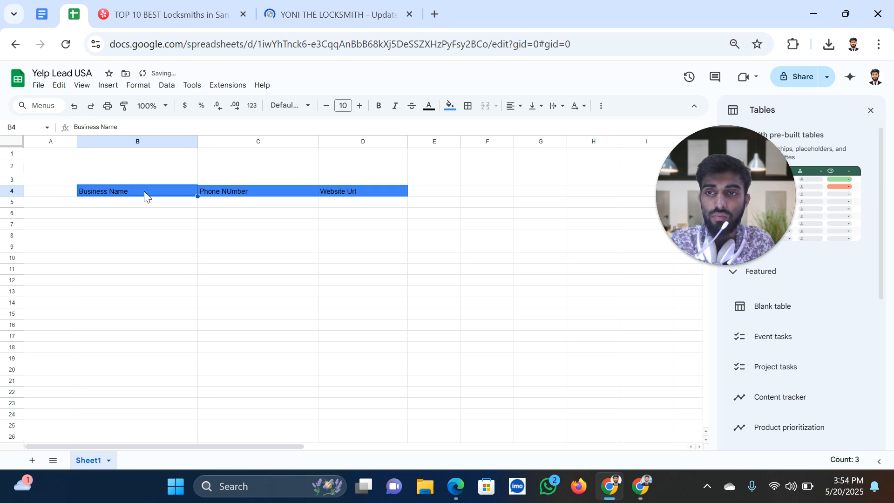
left_click(376, 111)
left_click(361, 112)
left_click(429, 109)
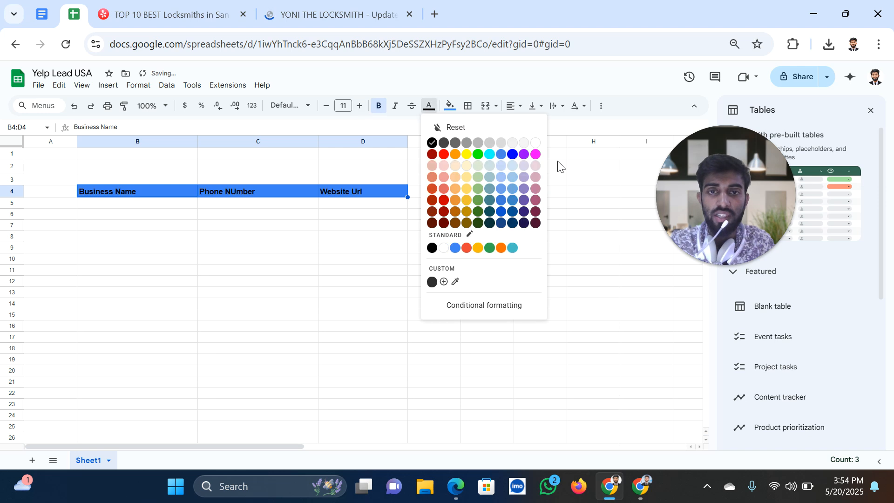
left_click(538, 144)
left_click(513, 107)
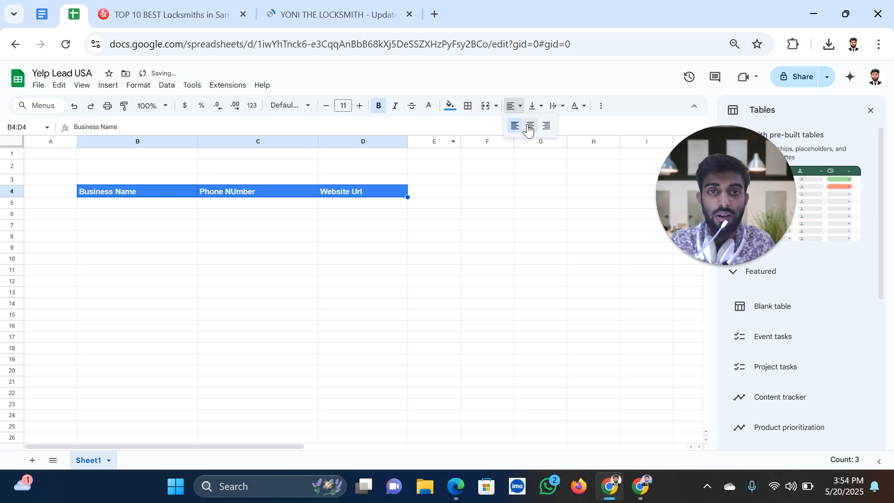
left_click(529, 126)
Widen column D, put all borders on B4:D22, and make the header row taller
left_click_drag(418, 145, 454, 145)
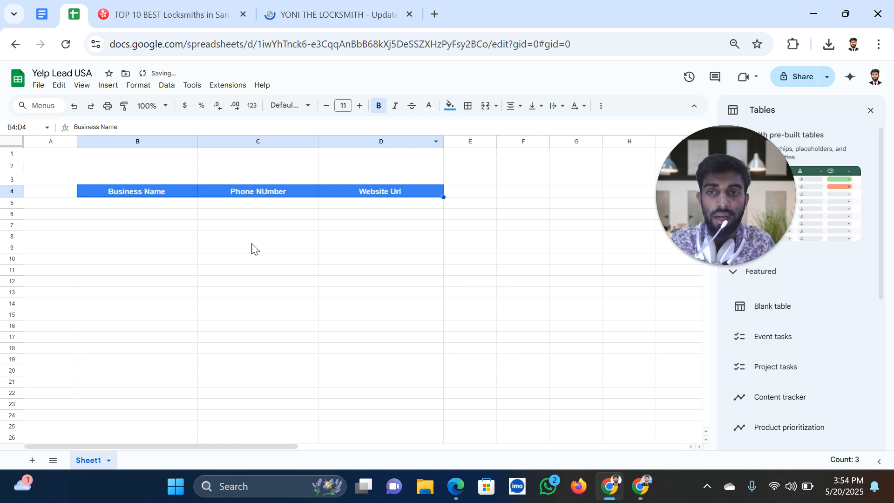
left_click(259, 247)
left_click(124, 191)
left_click(382, 391, "shift")
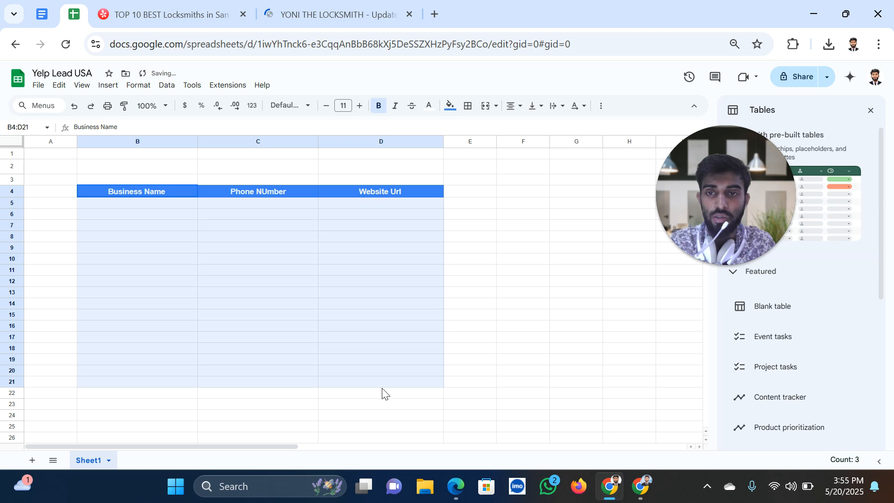
left_click(468, 108)
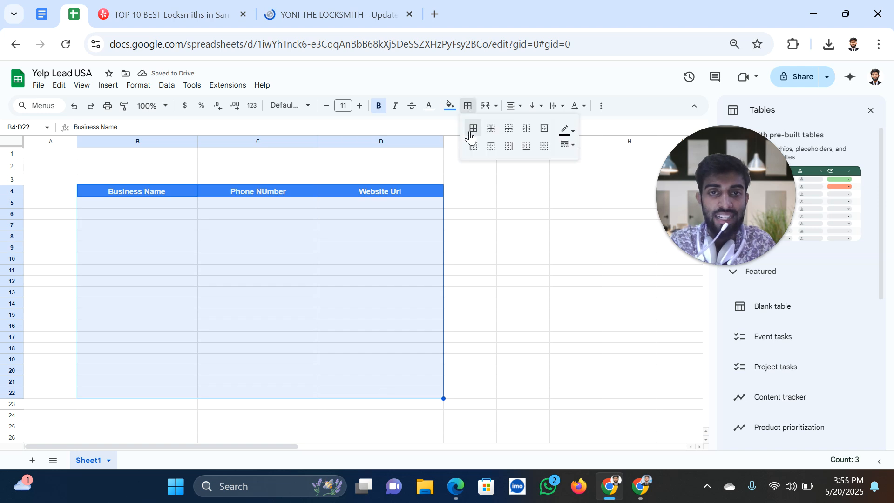
left_click(474, 128)
left_click(471, 258)
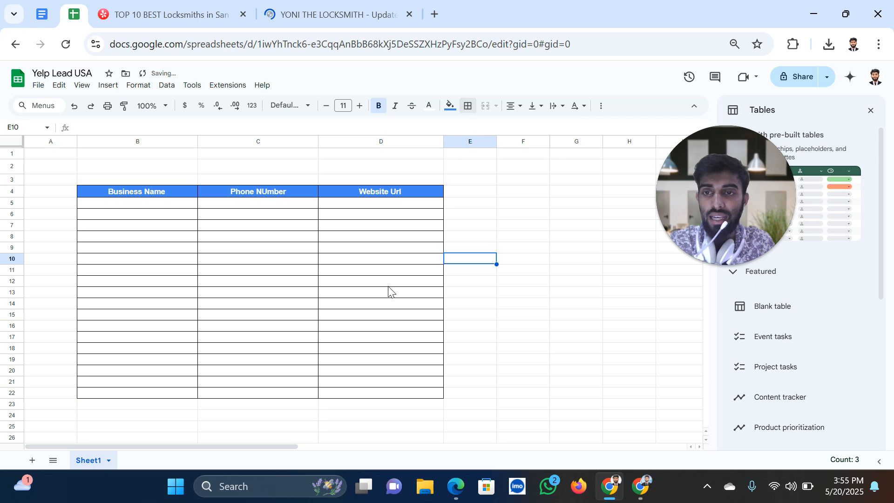
left_click(871, 111)
left_click_drag(9, 200, 11, 203)
left_click(124, 209)
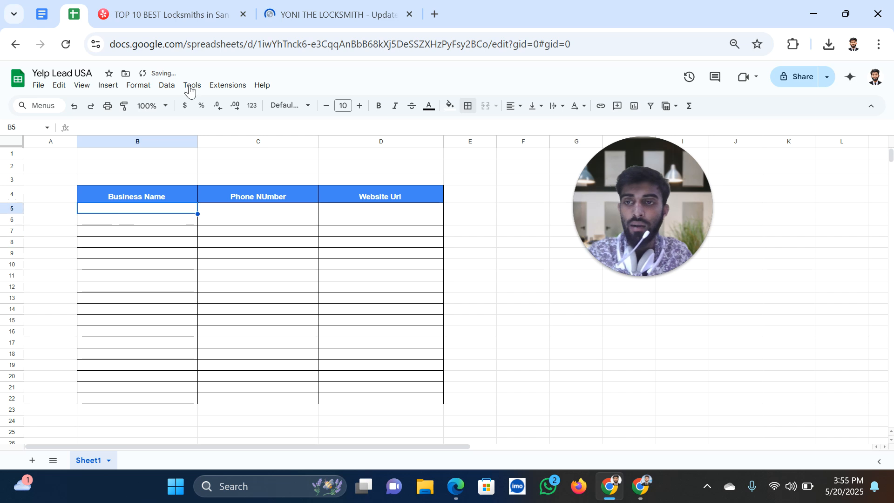
Select and copy the business name Yoni The Locksmith on its Yelp page
left_click(180, 20)
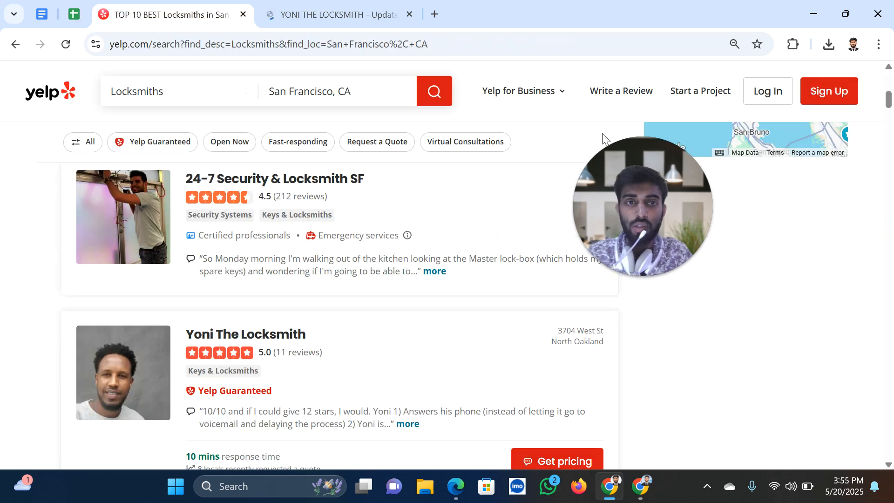
left_click(265, 5)
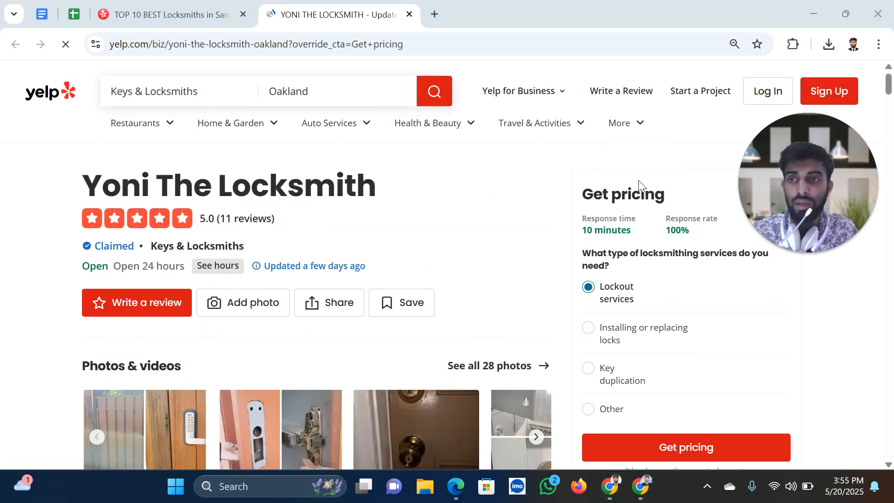
left_click_drag(72, 180, 396, 186)
scroll(399, 253, "down", 9)
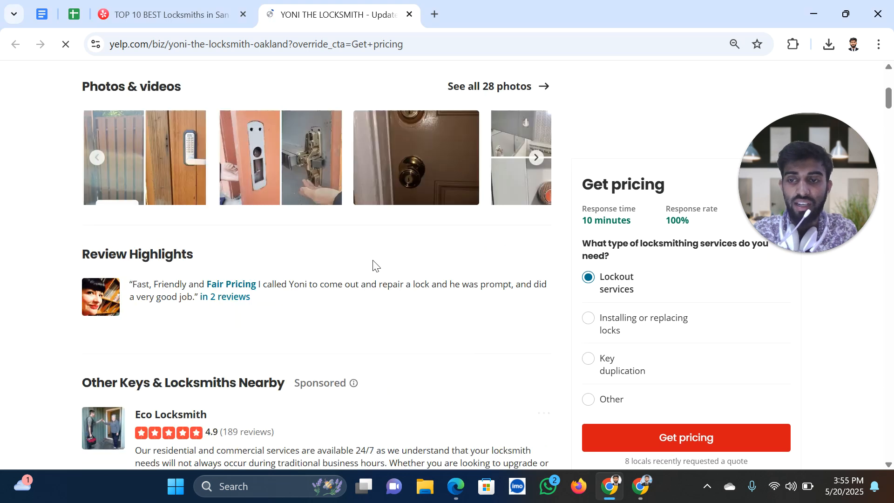
scroll(279, 258, "up", 7)
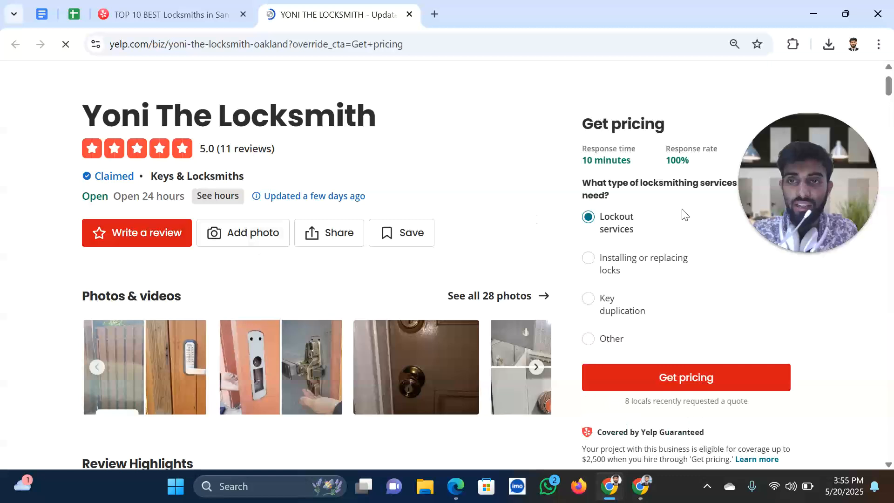
scroll(669, 290, "down", 6)
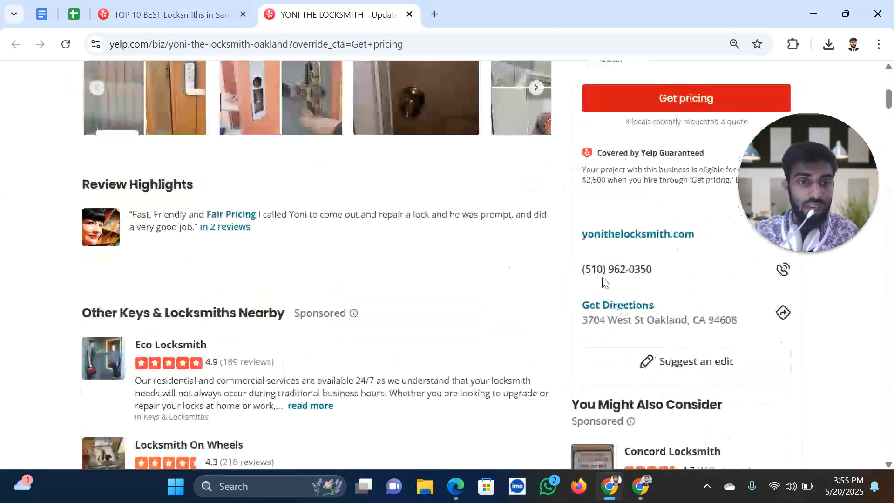
scroll(643, 326, "up", 7)
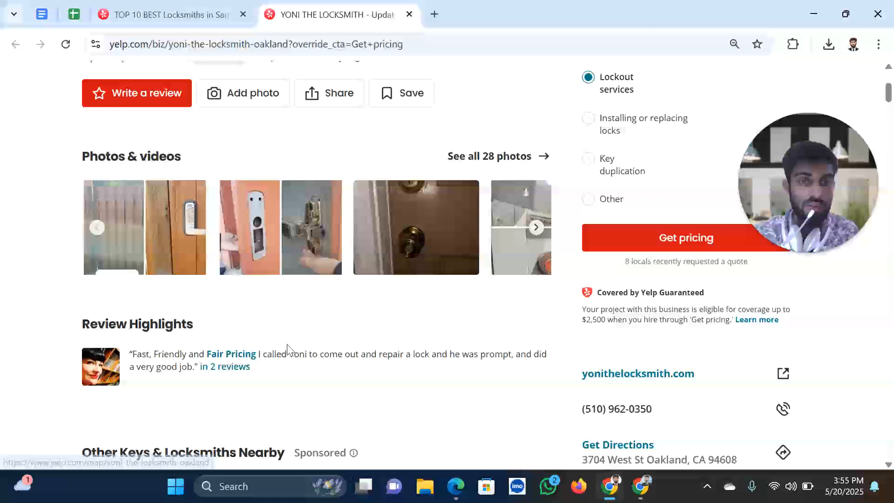
left_click_drag(82, 185, 385, 194)
key("ctrl+c")
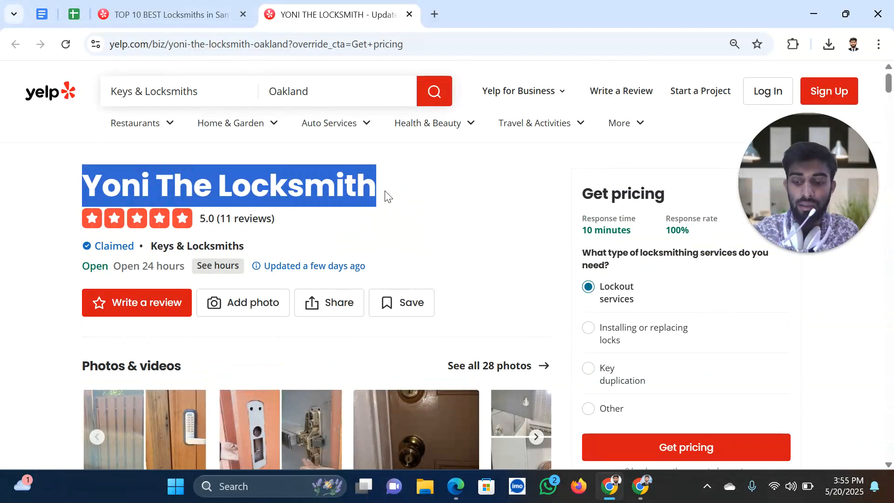
Paste Yoni The Locksmith into B5 at normal font size, then go back to the Yelp results
left_click(161, 18)
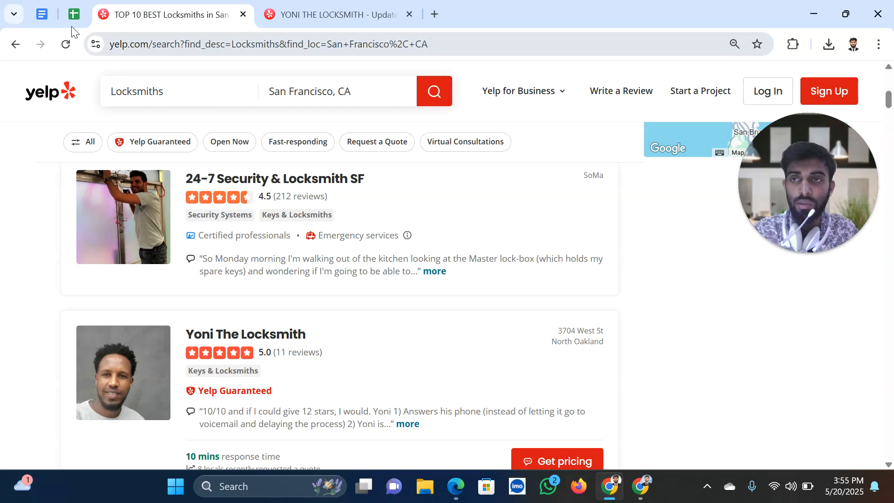
left_click(72, 19)
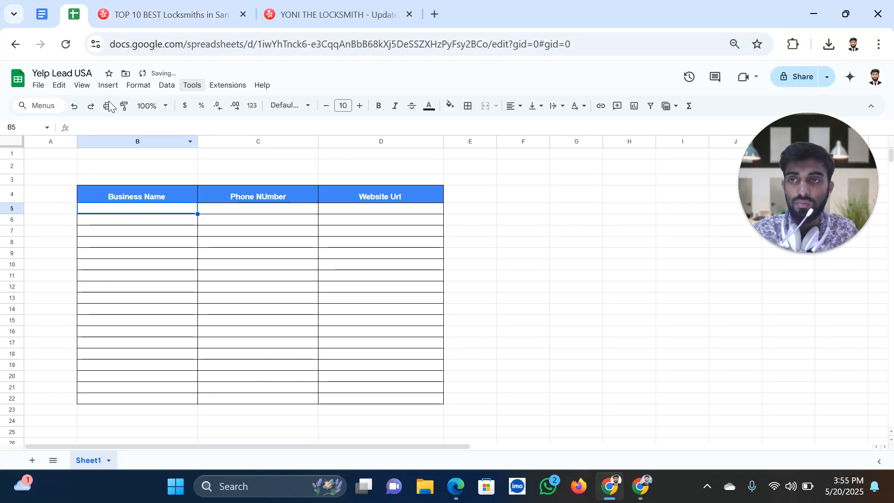
right_click(74, 15)
left_click(127, 164)
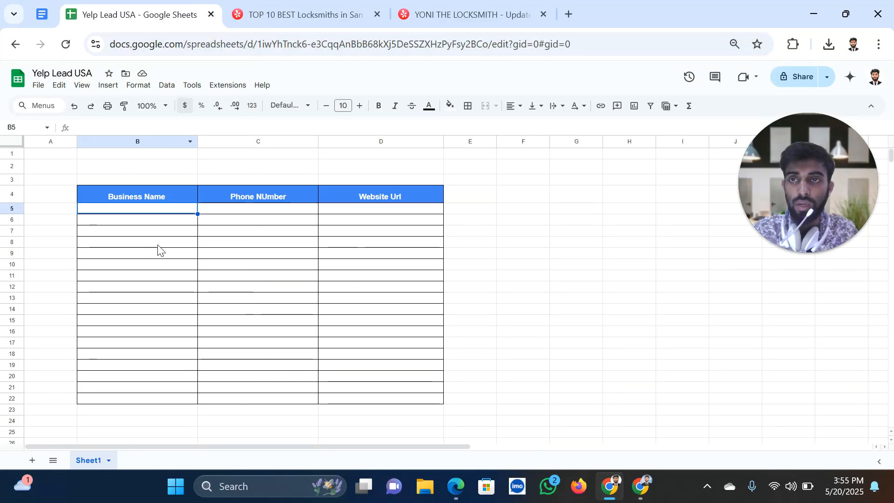
key("ctrl+v")
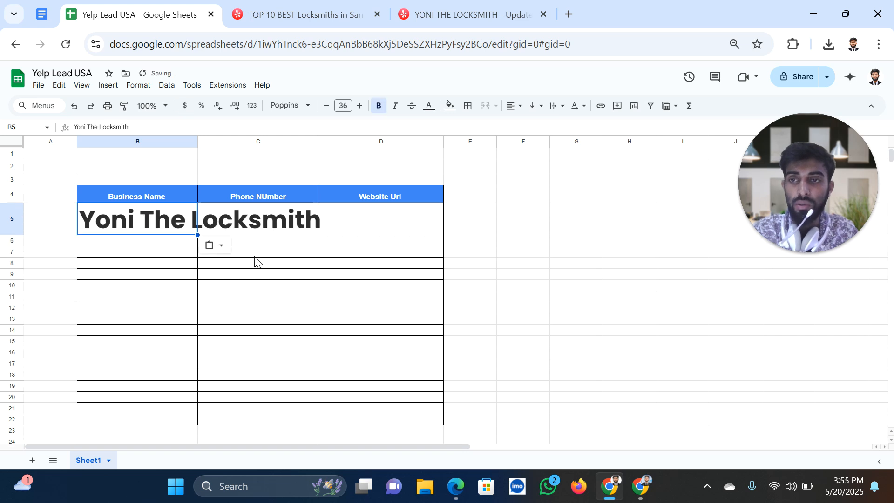
left_click(347, 107)
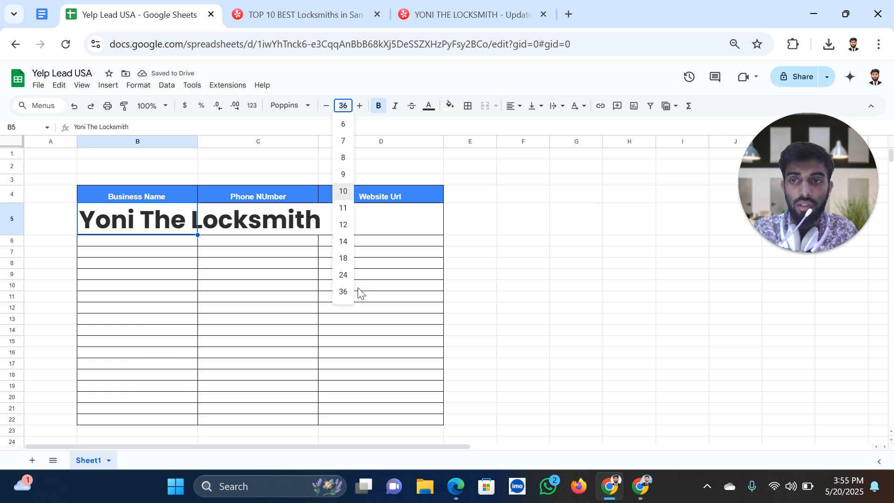
key("Return")
left_click(314, 285)
left_click(261, 14)
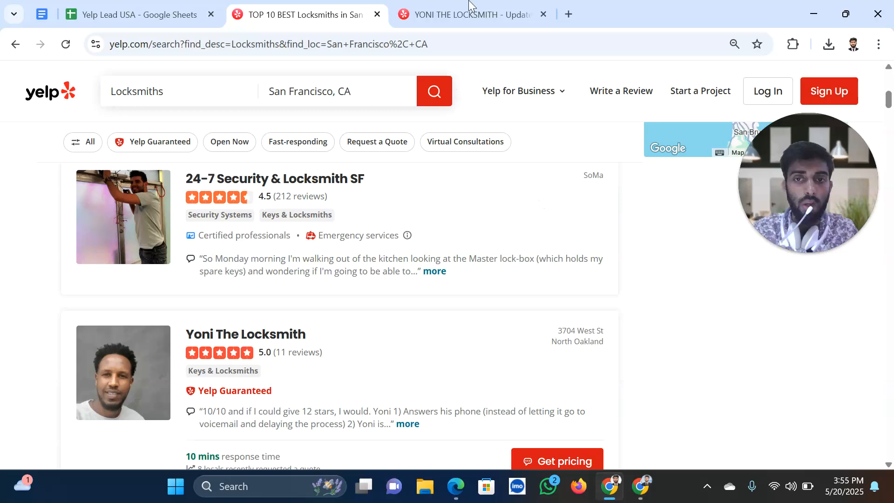
Open yonithelocksmith.com from the Yelp listing and copy its web address
left_click(459, 15)
scroll(644, 349, "down", 4)
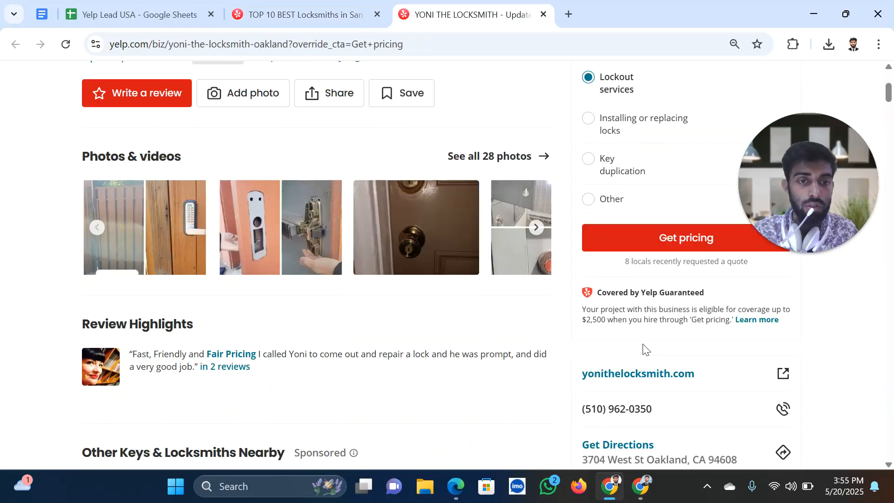
right_click(642, 379)
left_click(678, 212)
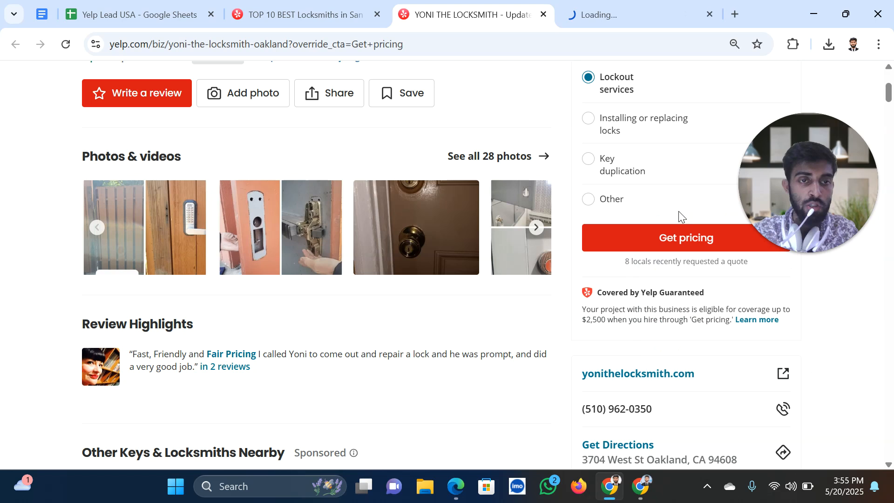
left_click(599, 20)
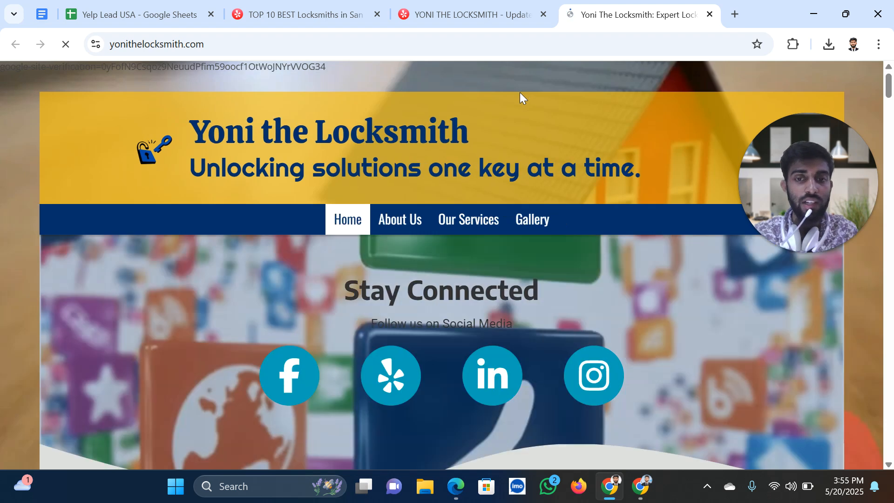
scroll(550, 355, "down", 10)
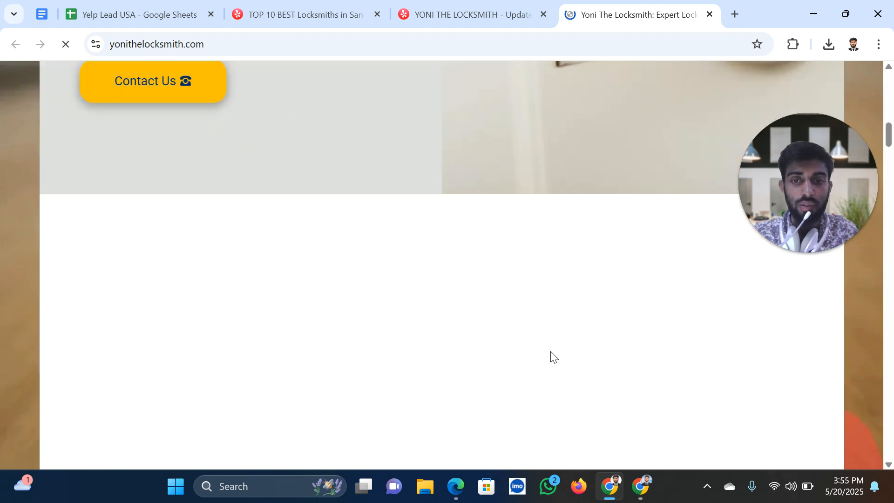
scroll(551, 355, "up", 10)
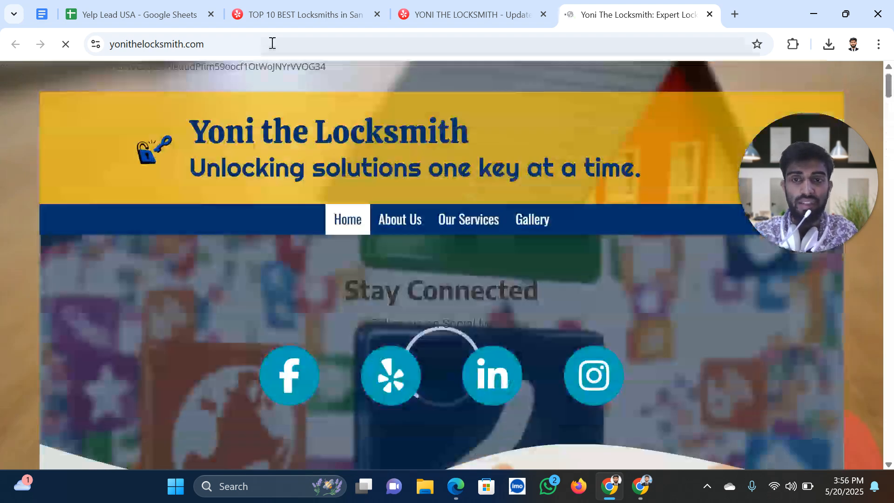
double_click(272, 43)
left_click(272, 43)
key("ctrl+c")
left_click(151, 22)
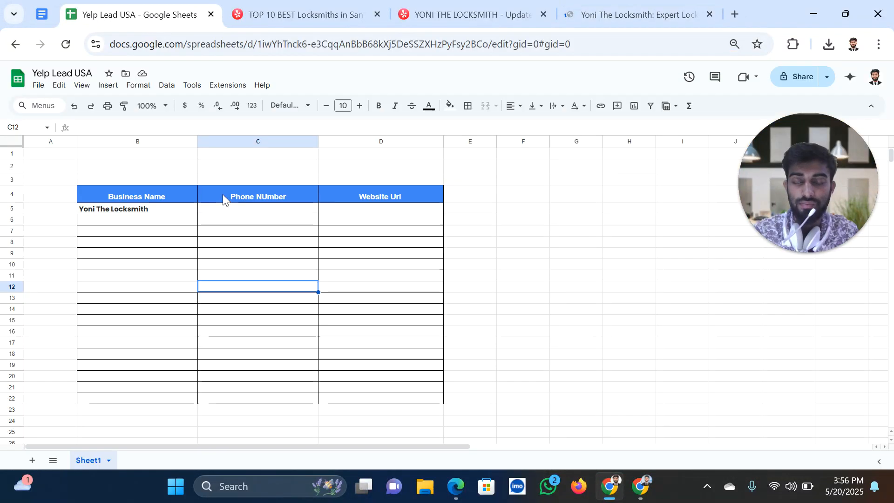
left_click(386, 213)
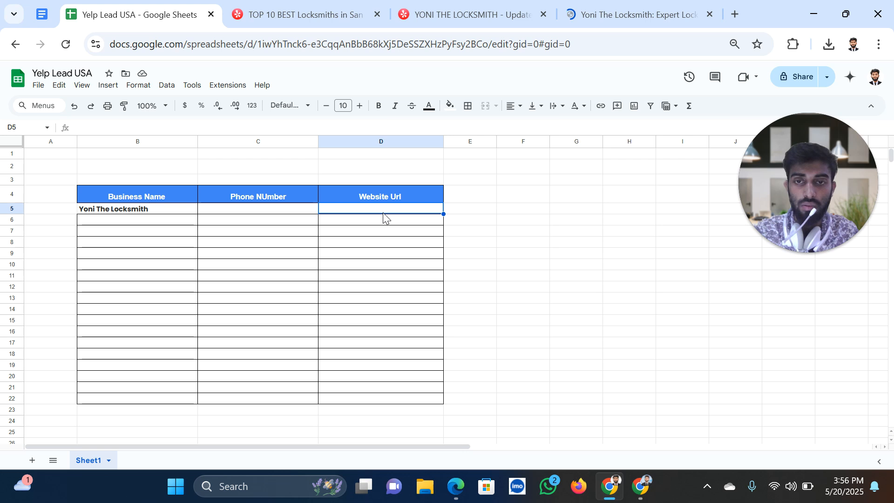
key("ctrl+v")
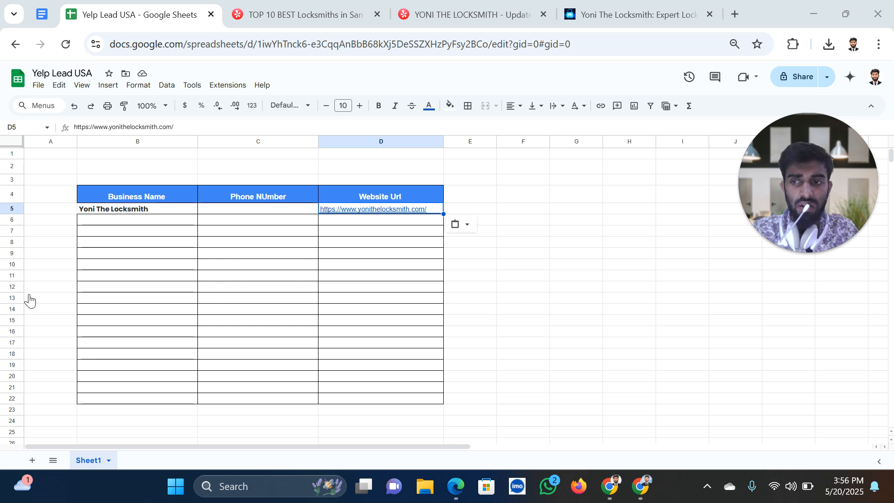
left_click(491, 5)
left_click_drag(649, 338, 585, 342)
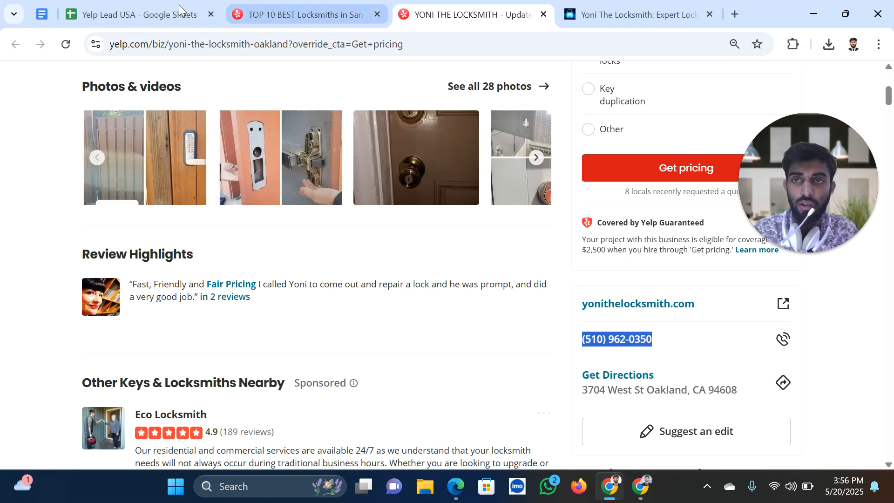
left_click(139, 13)
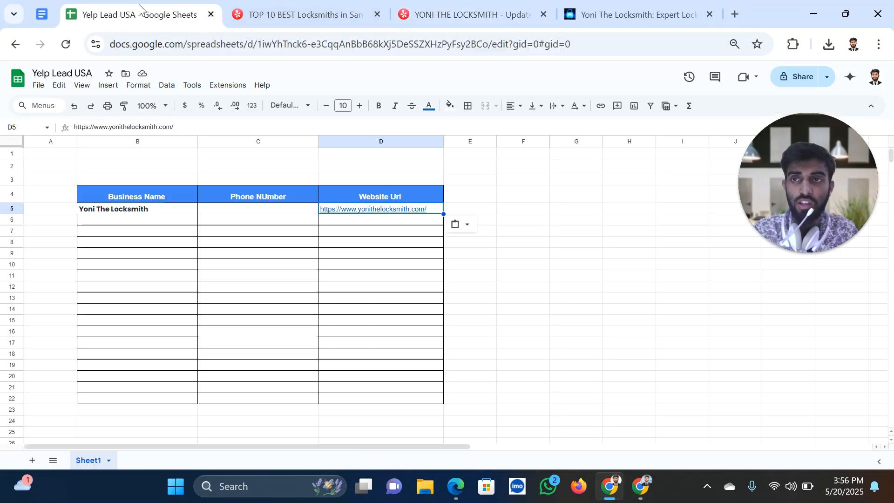
left_click(263, 210)
key("Return")
Reopen Yoni The Locksmith's listing in a fresh tab, closing the old Yelp page and website
left_click(298, 14)
scroll(227, 268, "down", 3)
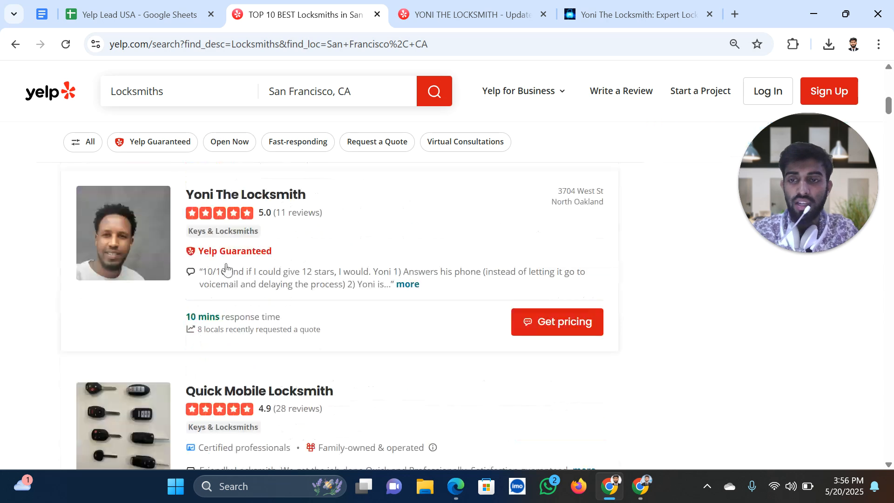
scroll(237, 191, "down", 1)
scroll(241, 284, "up", 3)
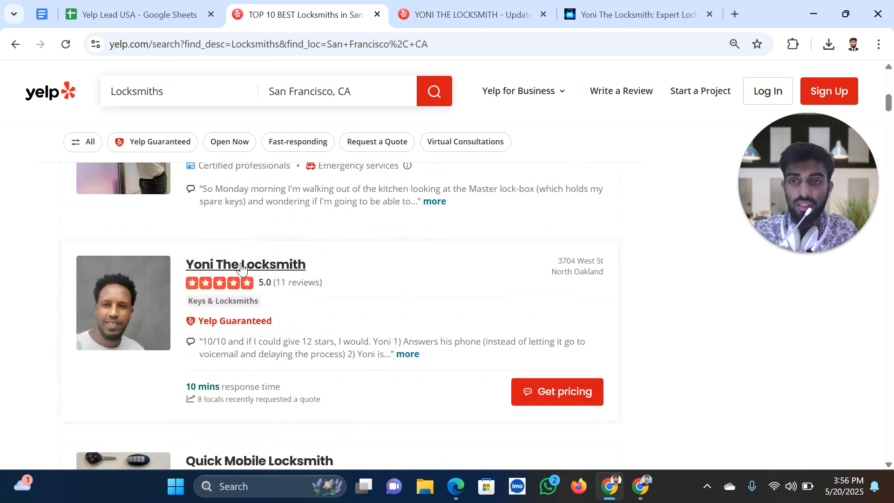
right_click(241, 268)
left_click(308, 282)
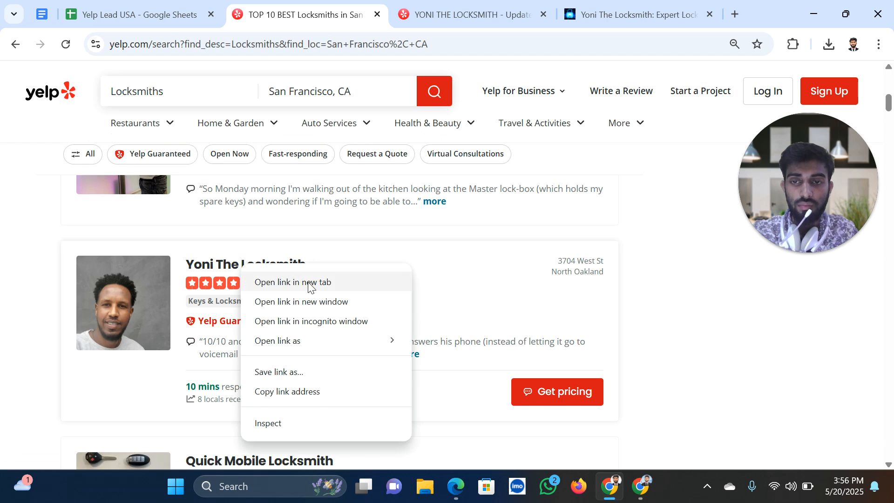
left_click(588, 15)
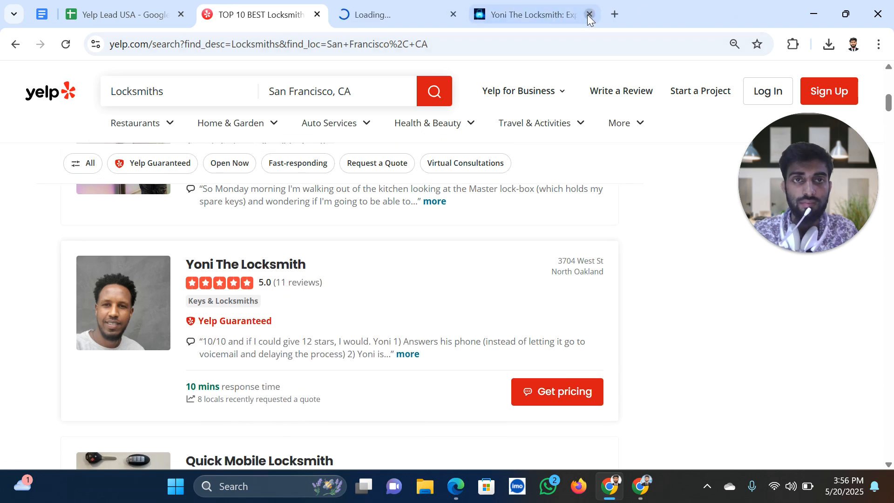
left_click(587, 14)
left_click(405, 21)
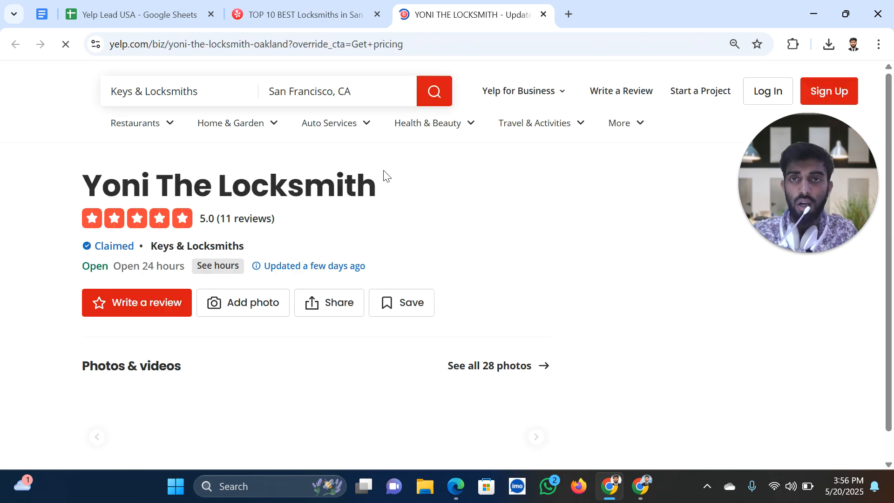
left_click(312, 14)
Open Quick Mobile Locksmith's Yelp page in a new tab and close Yoni The Locksmith's page
scroll(329, 357, "down", 5)
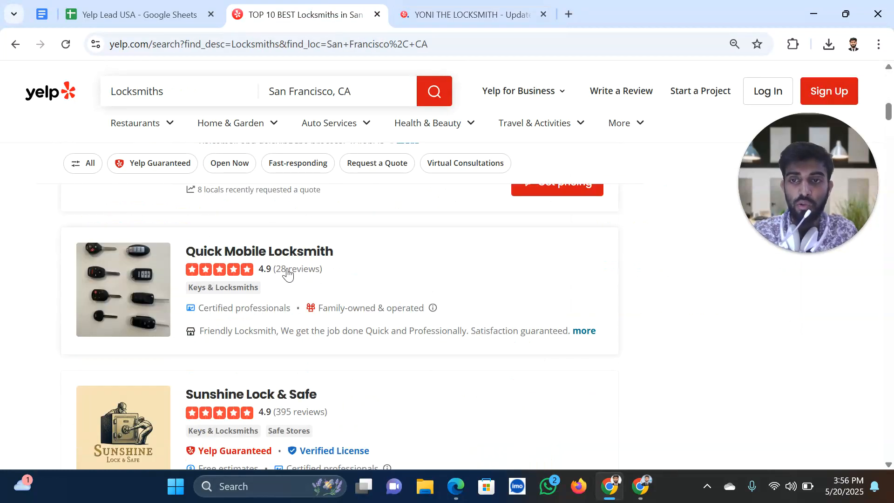
right_click(255, 254)
left_click(289, 273)
left_click(546, 21)
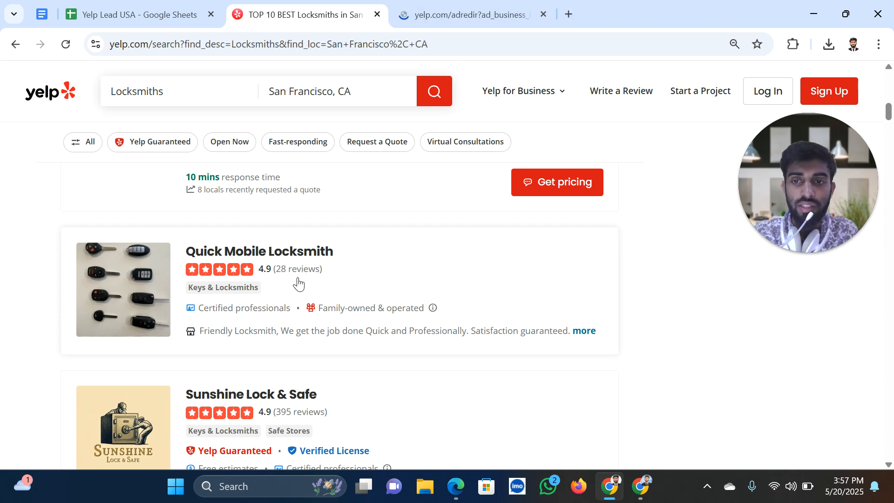
scroll(298, 282, "up", 5)
scroll(296, 294, "down", 5)
scroll(340, 318, "down", 1)
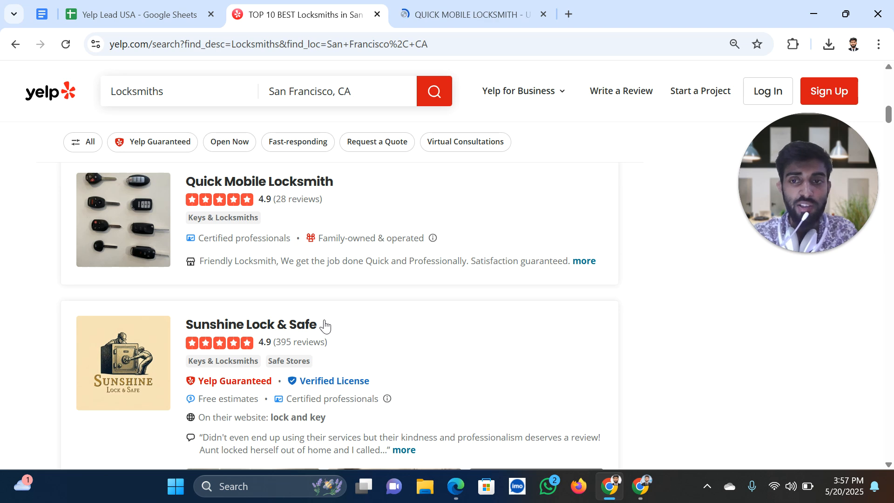
Look over Quick Mobile Locksmith's page (4.9 stars, 28 reviews), then return to the search results
left_click(480, 17)
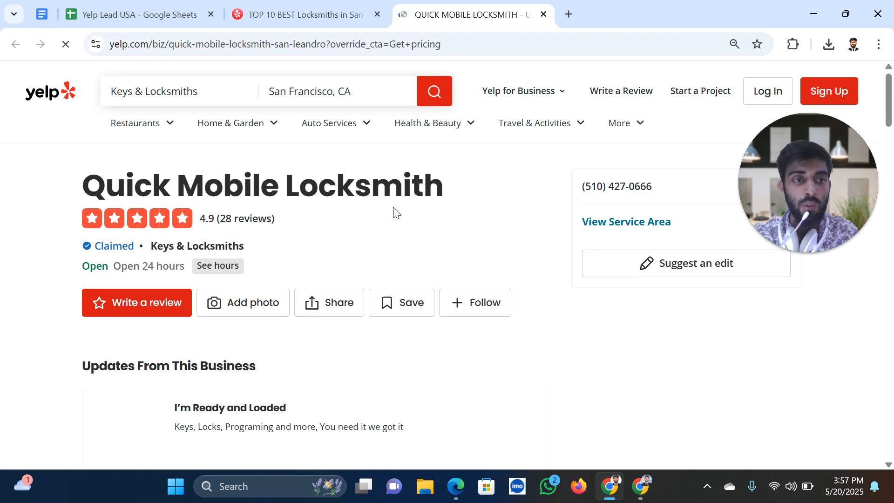
scroll(394, 213, "down", 3)
scroll(342, 253, "up", 1)
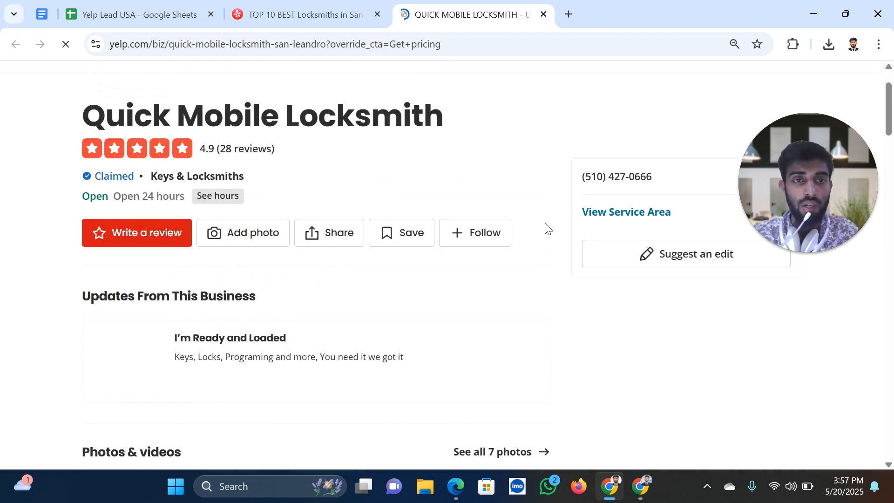
scroll(261, 329, "down", 10)
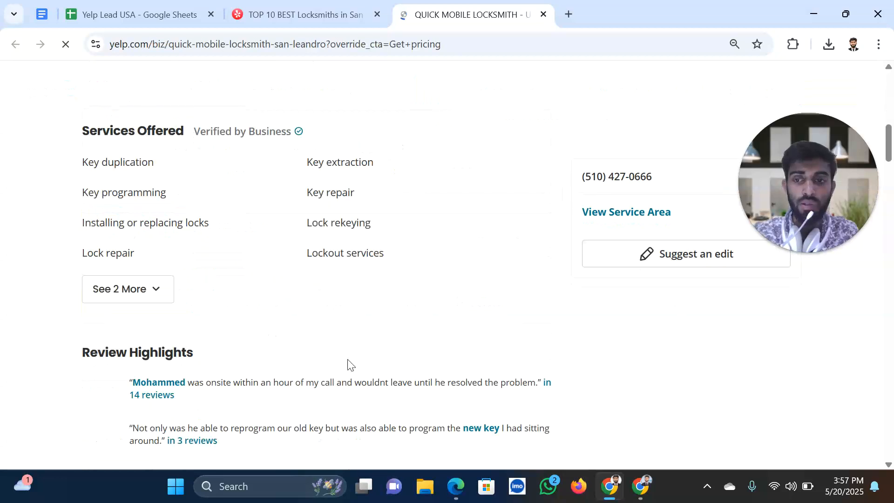
scroll(350, 363, "down", 6)
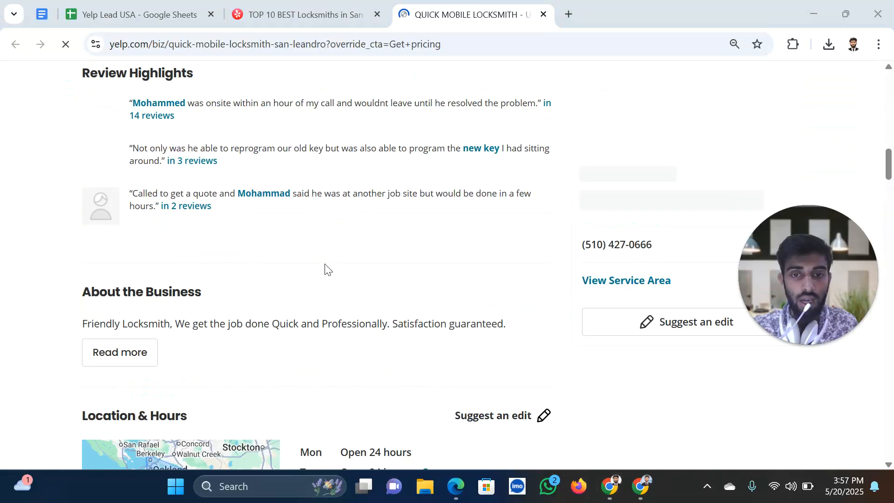
scroll(443, 286, "down", 5)
scroll(451, 290, "up", 15)
scroll(411, 291, "up", 4)
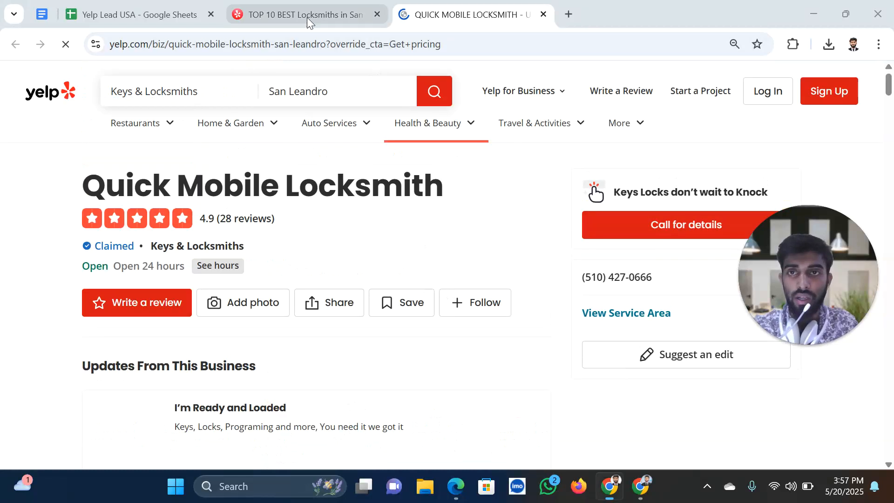
left_click(306, 17)
scroll(259, 373, "down", 10)
scroll(265, 406, "down", 5)
right_click(271, 248)
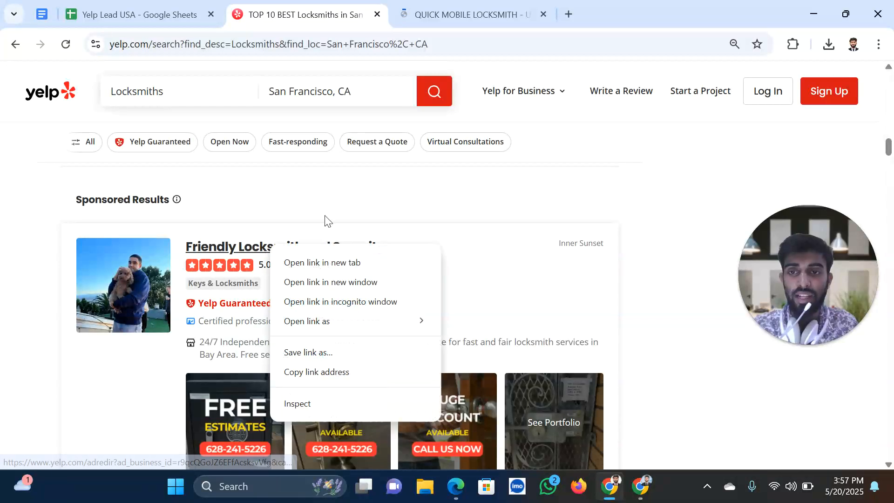
Open Friendly Locksmith and Security's Yelp page in a new tab and close Quick Mobile Locksmith's
left_click(324, 263)
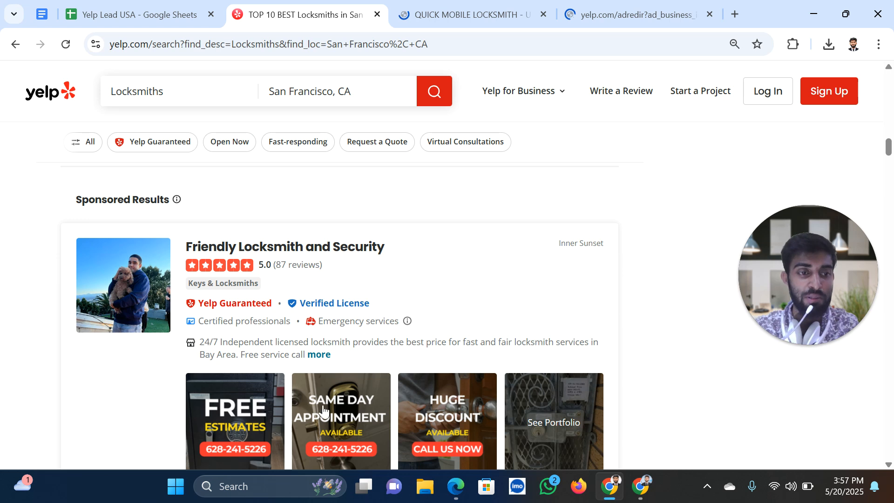
left_click(644, 15)
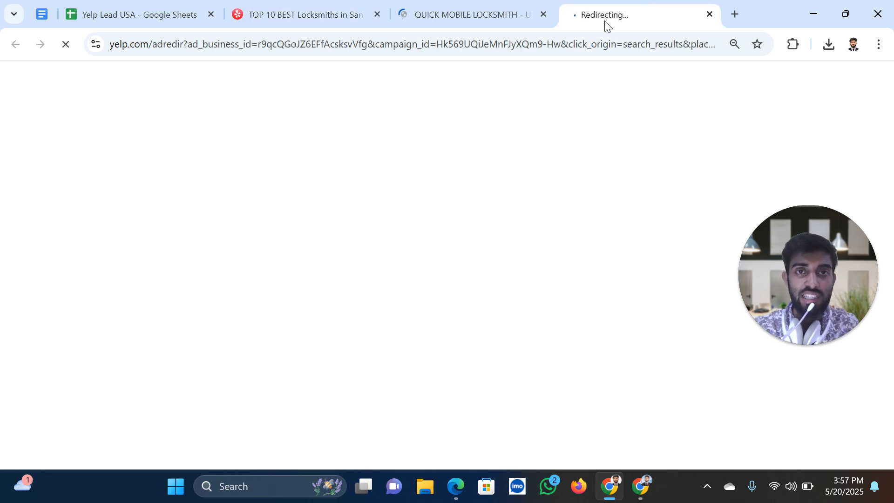
left_click(477, 21)
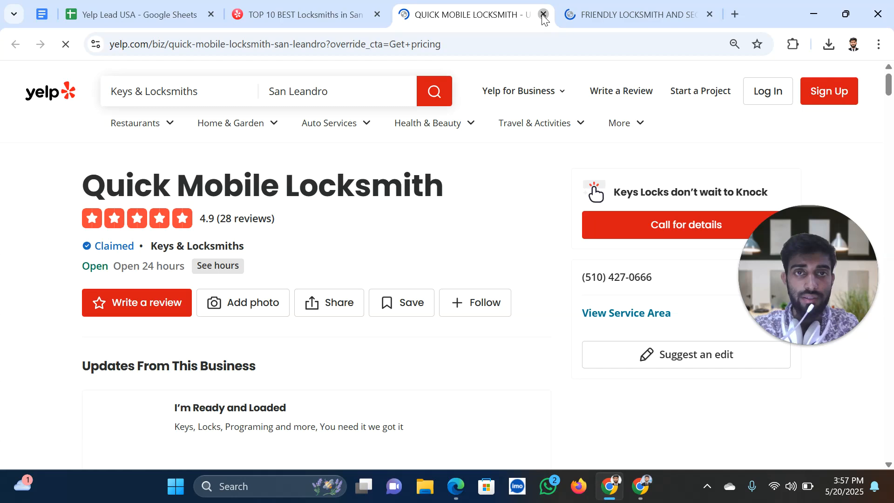
left_click(543, 14)
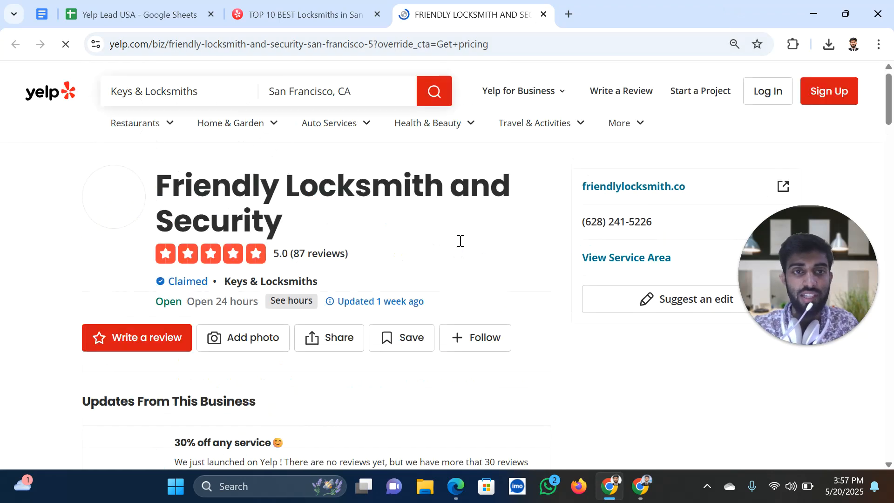
Open friendlylocksmith.co in a new tab and select the Friendly Locksmith and Security name
right_click(636, 188)
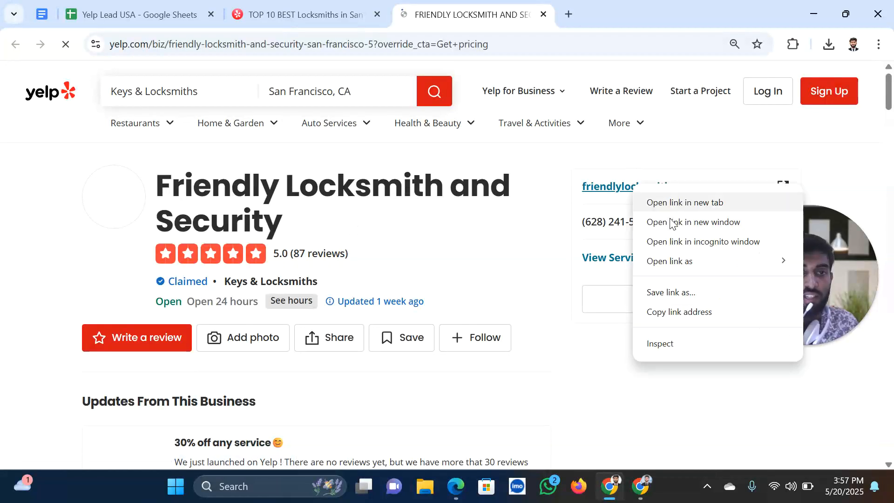
left_click(671, 207)
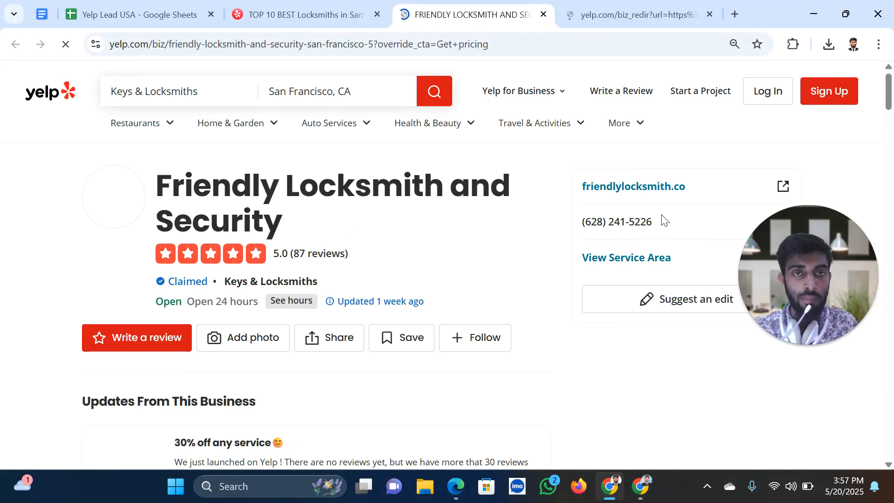
left_click_drag(157, 184, 286, 226)
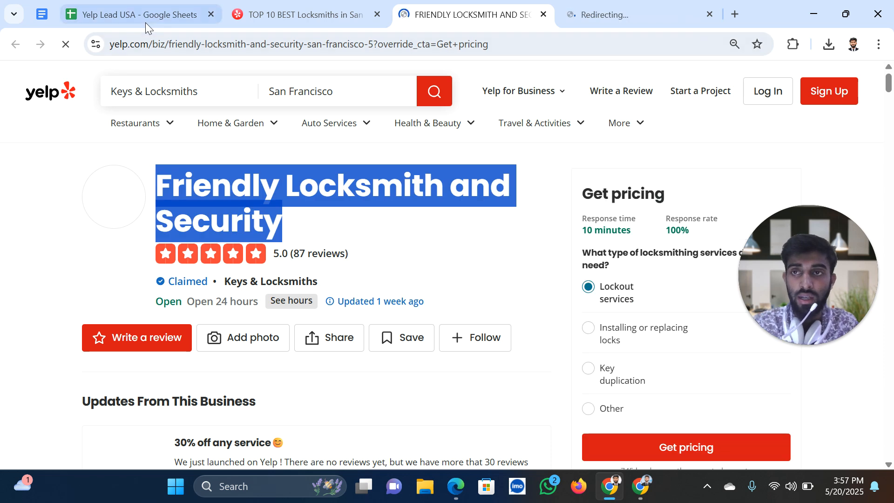
Paste Friendly Locksmith and Security into B6 at font size 10
left_click(145, 21)
left_click(126, 221)
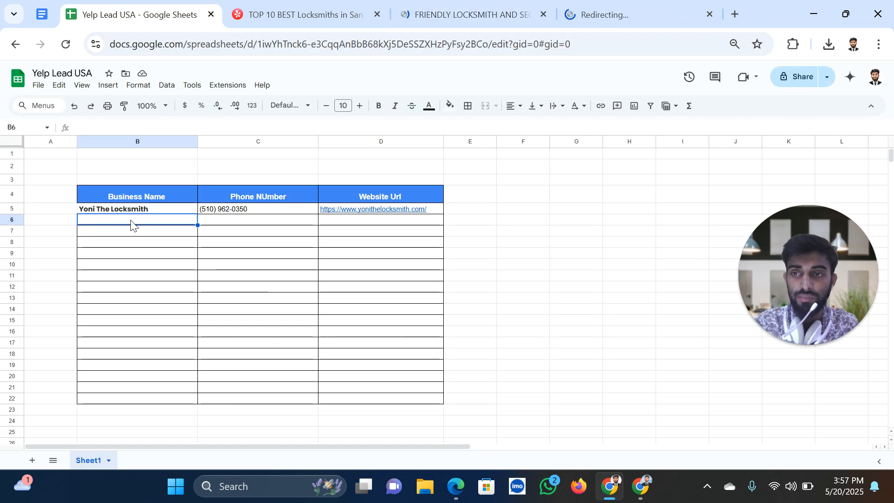
type("Friendly Locksmith and Security")
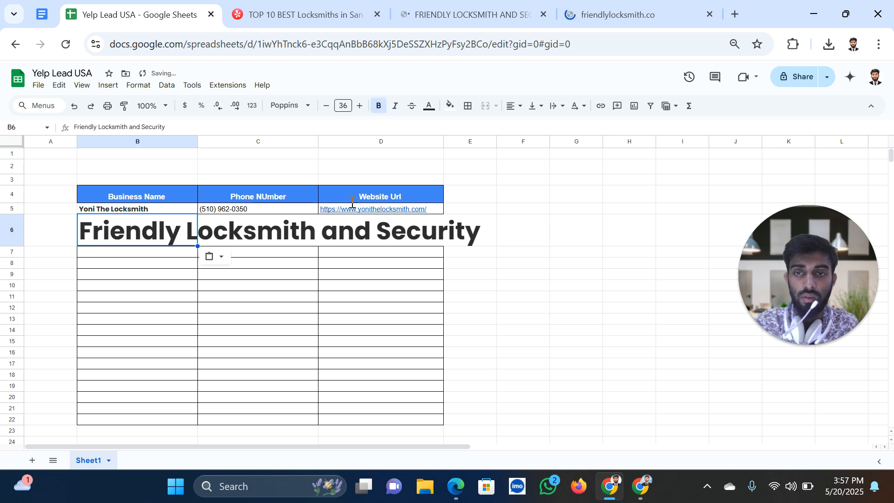
left_click(343, 106)
left_click(350, 192)
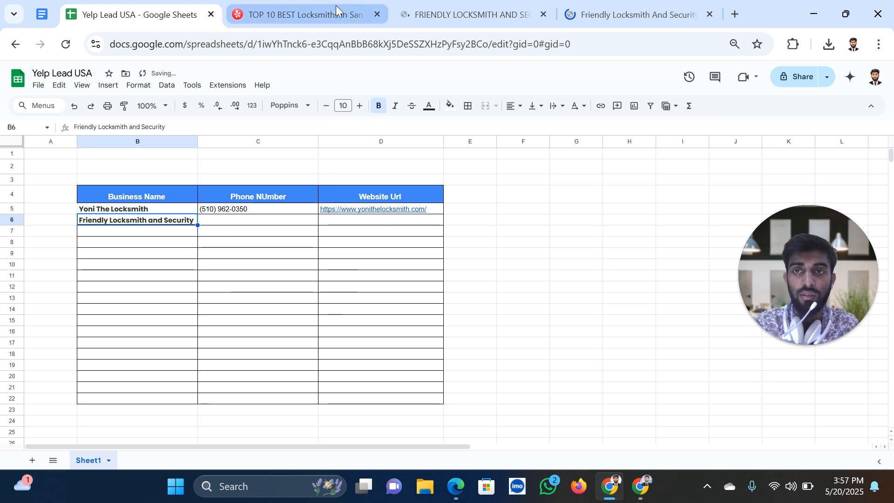
left_click(336, 10)
left_click(600, 3)
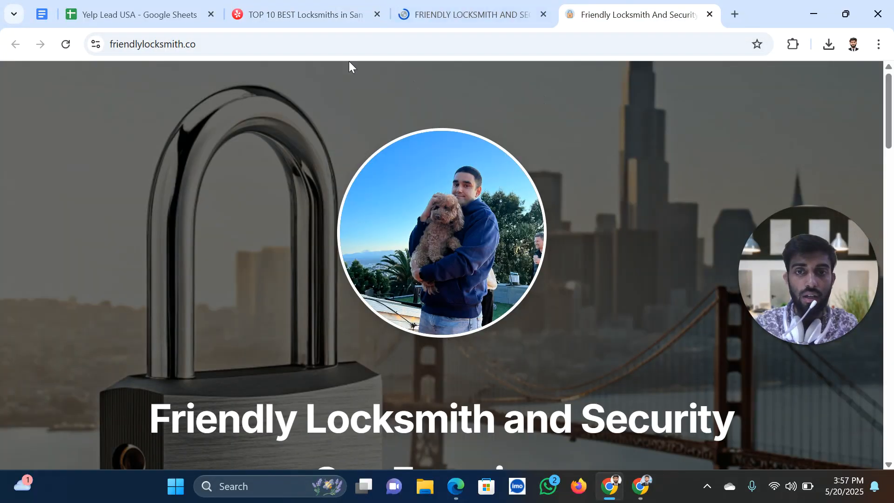
left_click(335, 44)
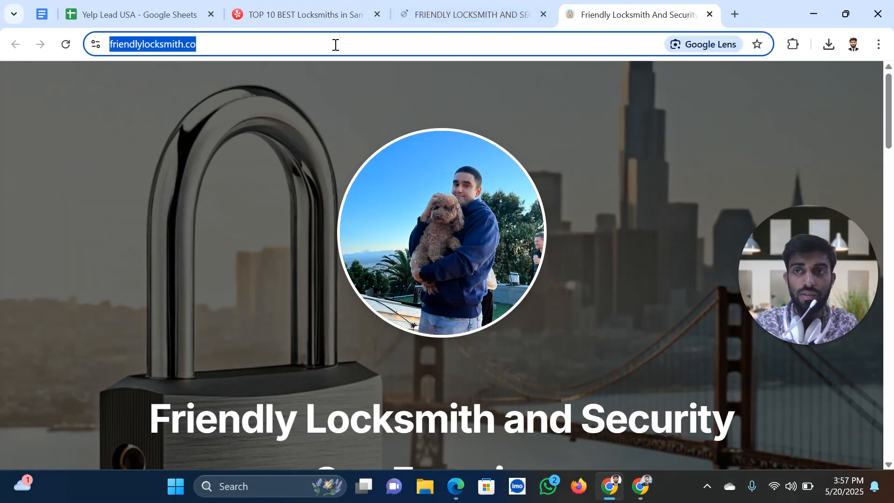
left_click(342, 248)
scroll(362, 263, "down", 3)
scroll(361, 264, "down", 4)
scroll(254, 176, "up", 8)
double_click(244, 43)
triple_click(244, 43)
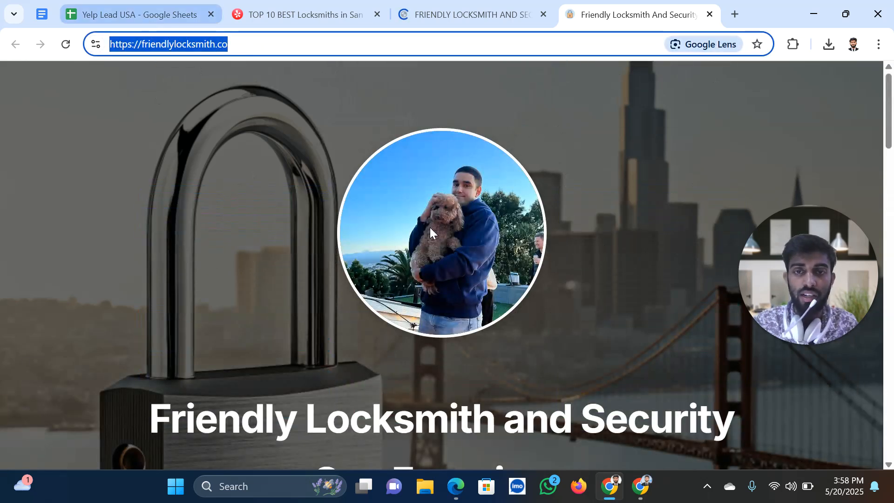
key("ctrl+1")
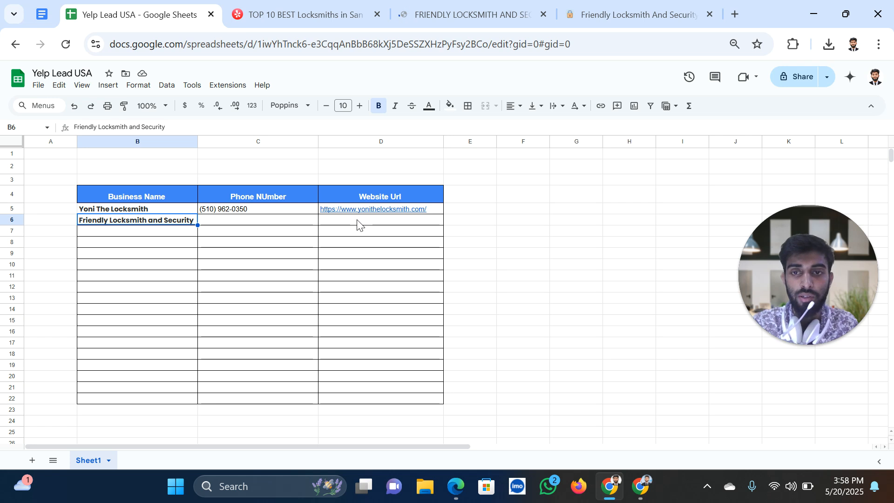
left_click(359, 226)
type("https://friendlylocksmith.us/")
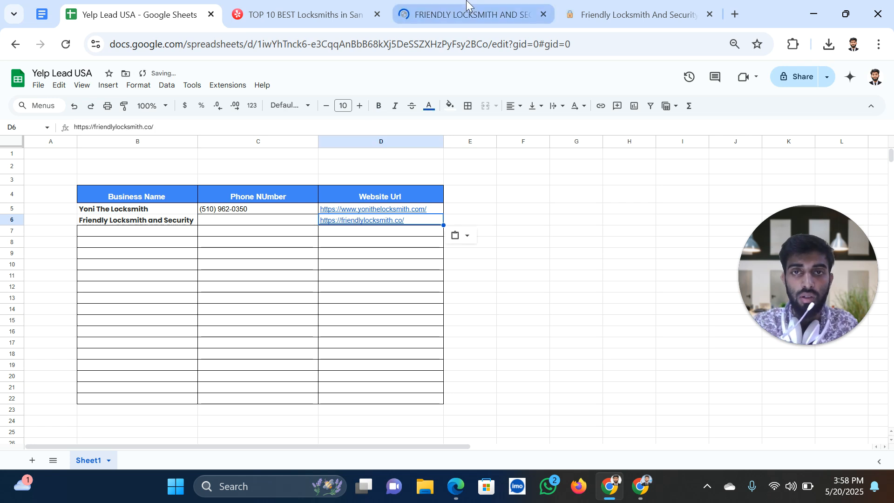
left_click(469, 11)
scroll(635, 368, "down", 7)
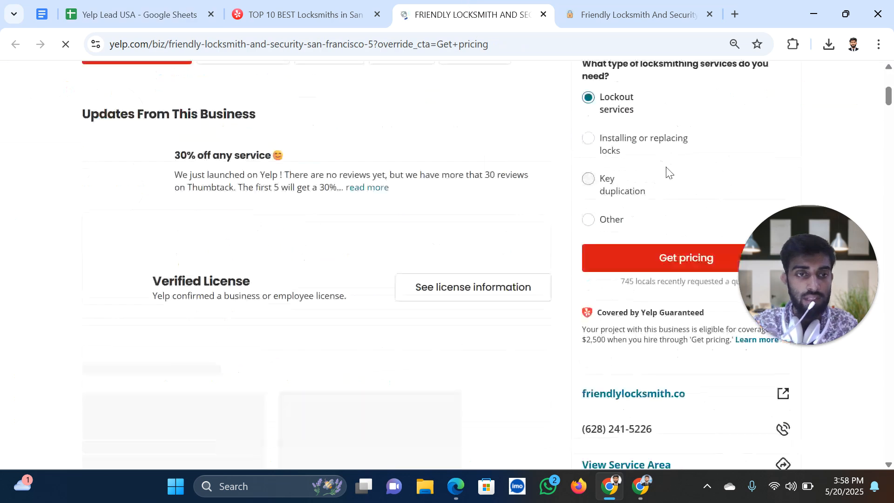
left_click_drag(652, 371, 583, 376)
key("ctrl+c")
left_click(154, 10)
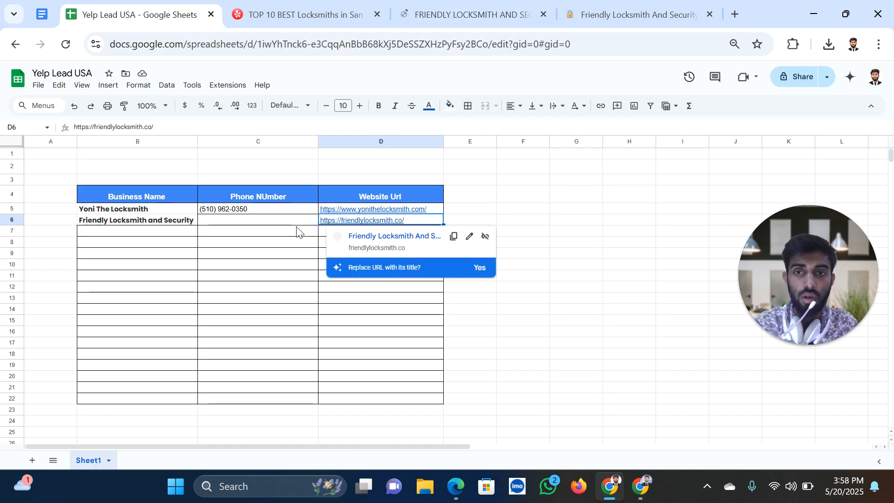
left_click(285, 220)
key("ctrl+v")
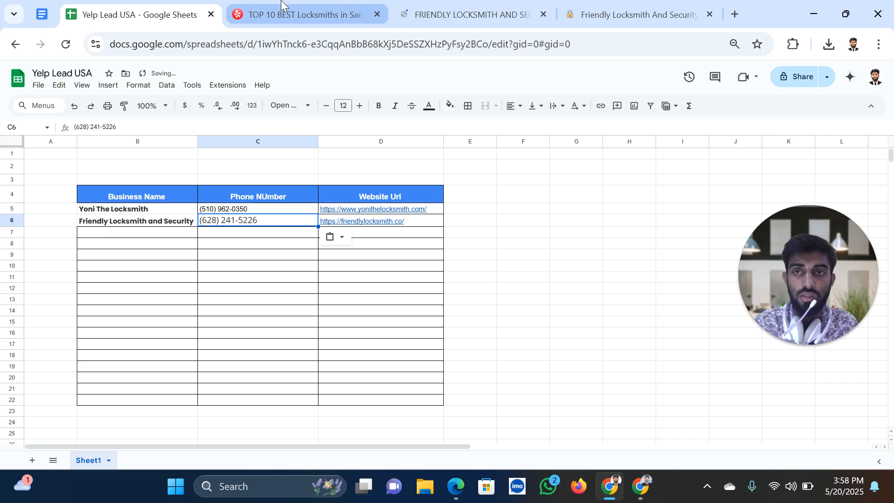
left_click(282, 7)
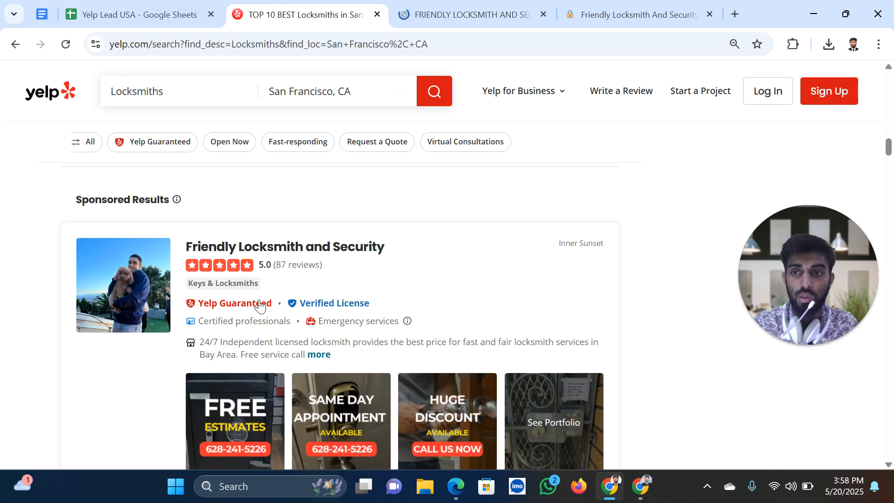
Open El Sobrante Lock and Key's Yelp listing in a new browser tab
scroll(260, 301, "down", 10)
scroll(260, 301, "up", 1)
scroll(255, 295, "up", 1)
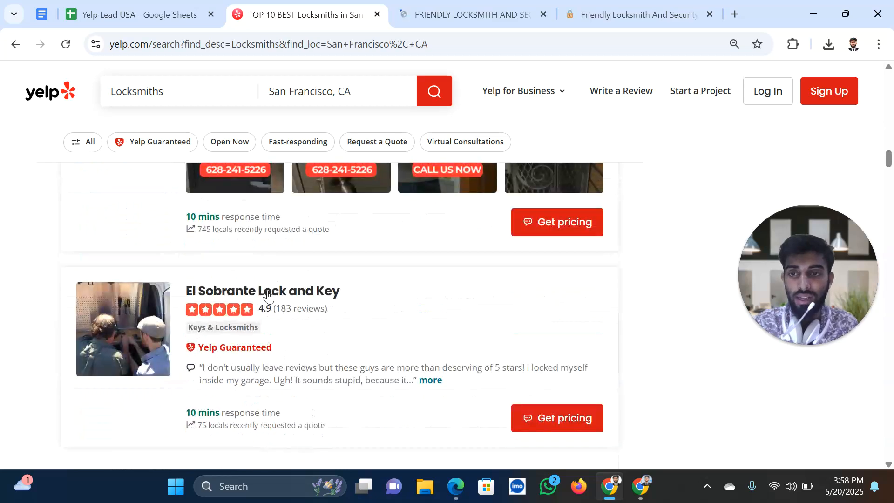
right_click(371, 245)
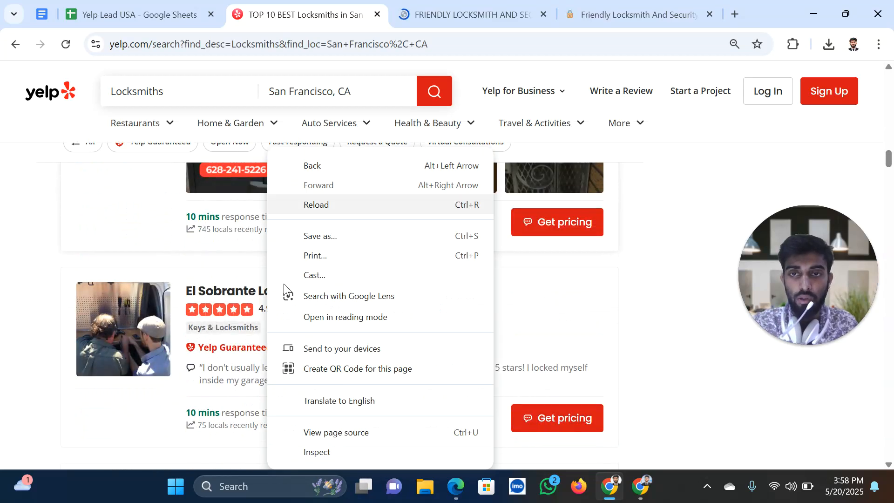
left_click(221, 297)
right_click(223, 291)
left_click(276, 309)
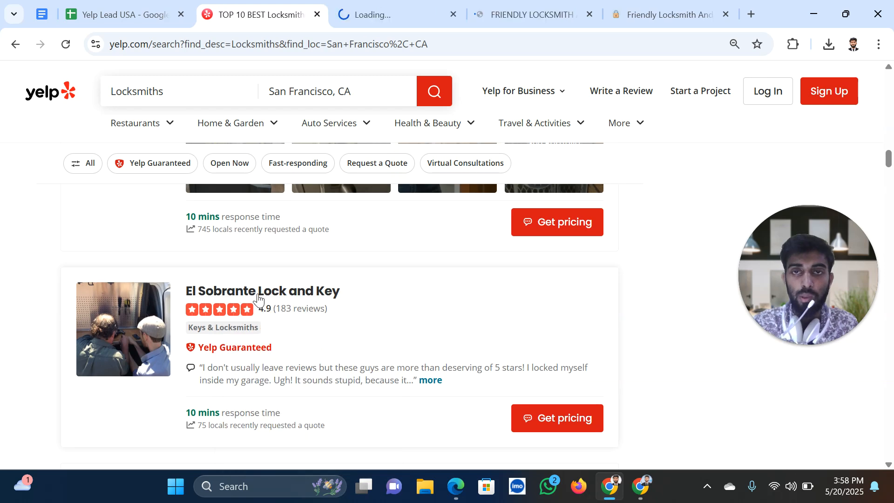
On El Sobrante Lock and Key's Yelp page, select the business name for copying
mouse_move(384, 122)
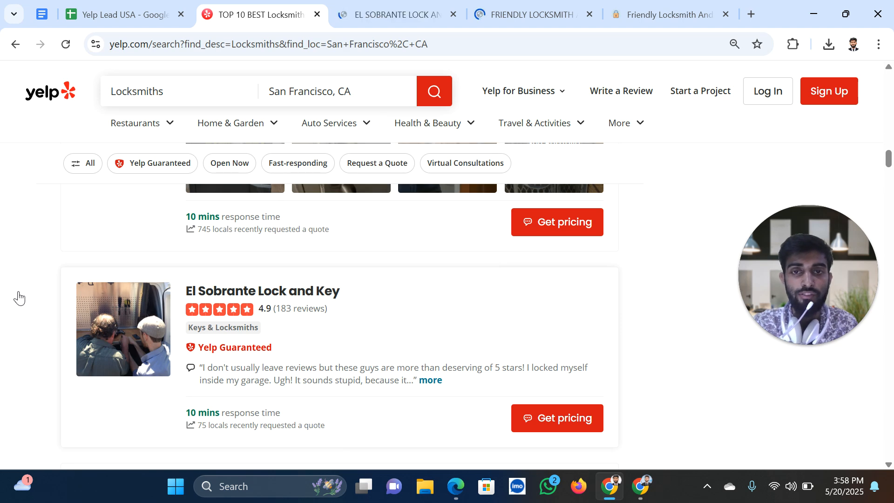
left_click(373, 2)
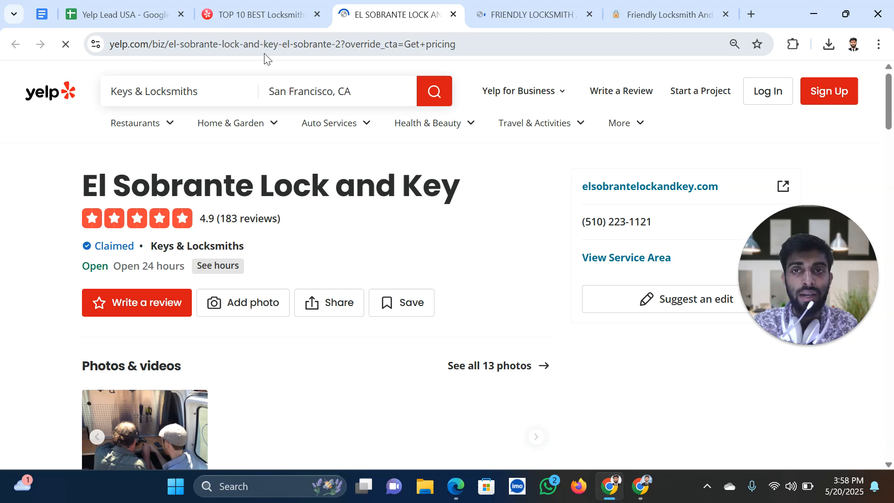
scroll(364, 275, "down", 4)
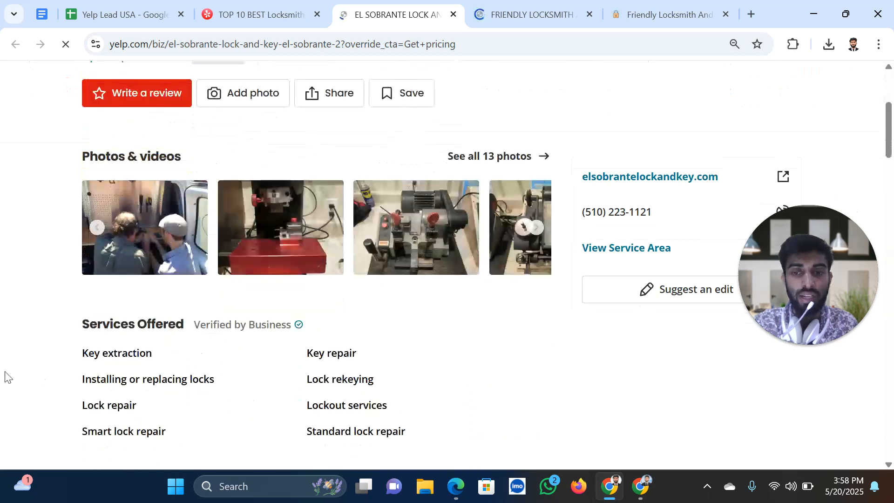
scroll(195, 322, "up", 5)
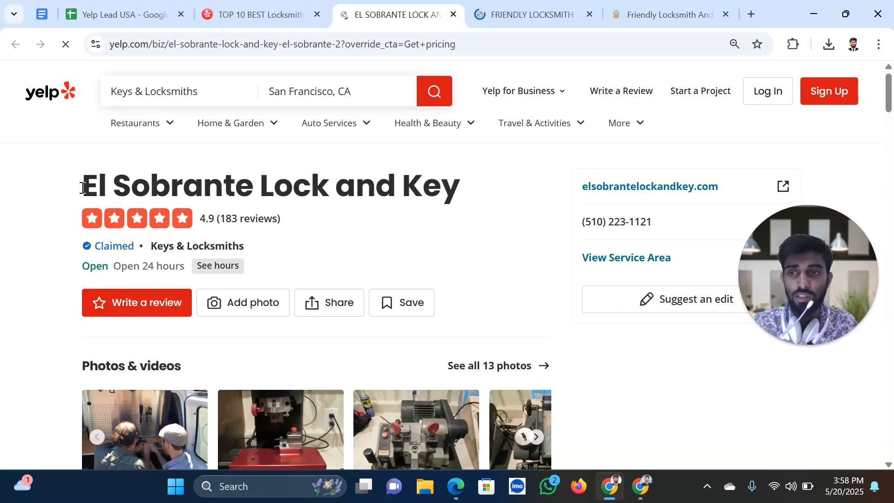
triple_click(269, 189)
key("ctrl+c")
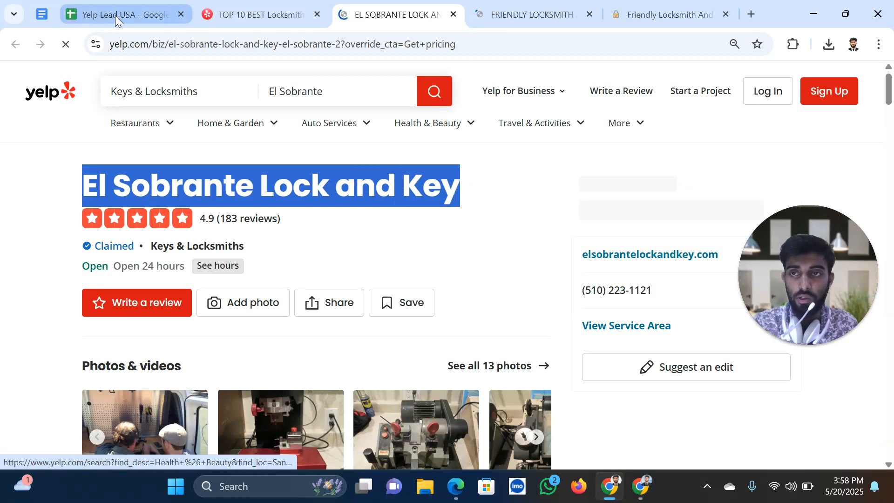
Paste El Sobrante Lock and Key into B7 and set its font size to 11
left_click(115, 15)
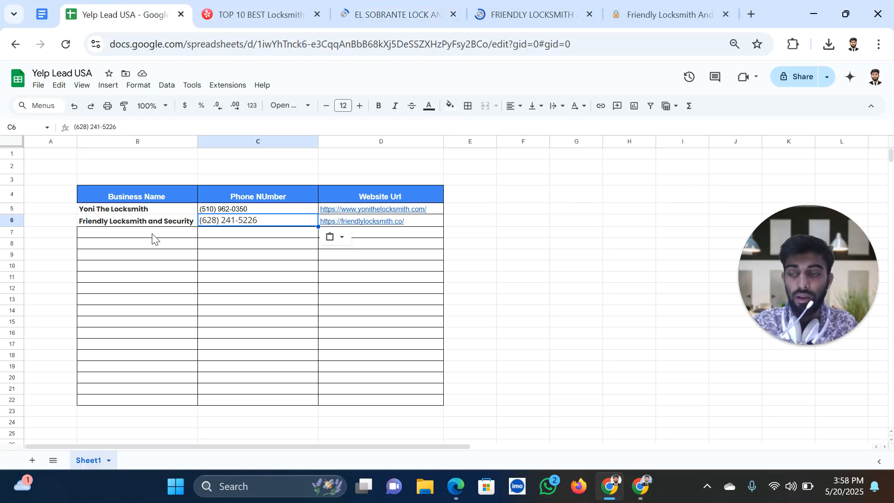
left_click(132, 237)
key("ctrl+v")
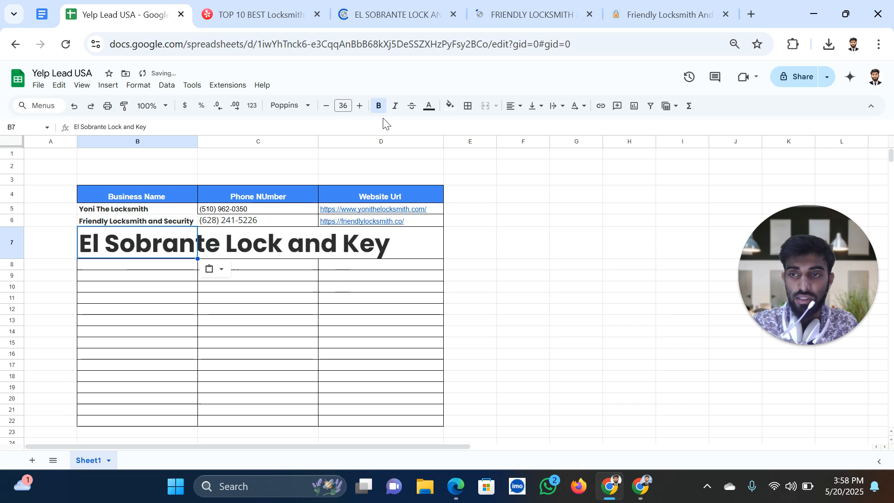
left_click(343, 106)
type("11")
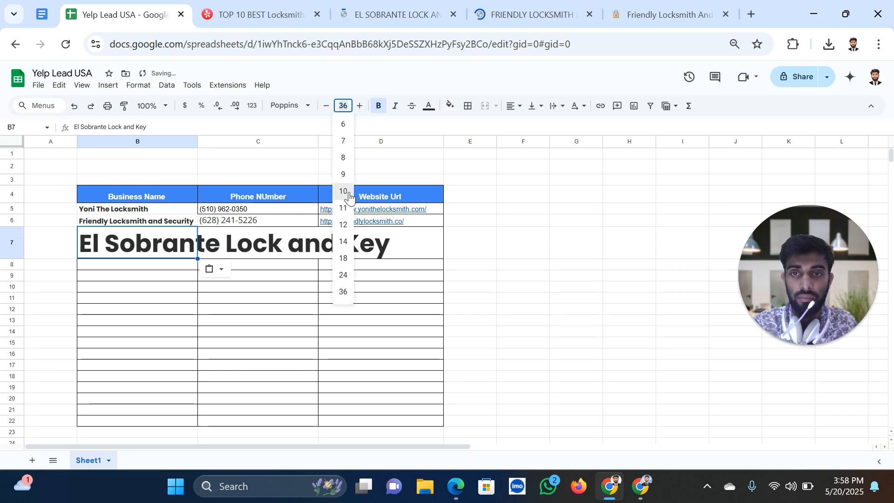
key("Return")
left_click(265, 20)
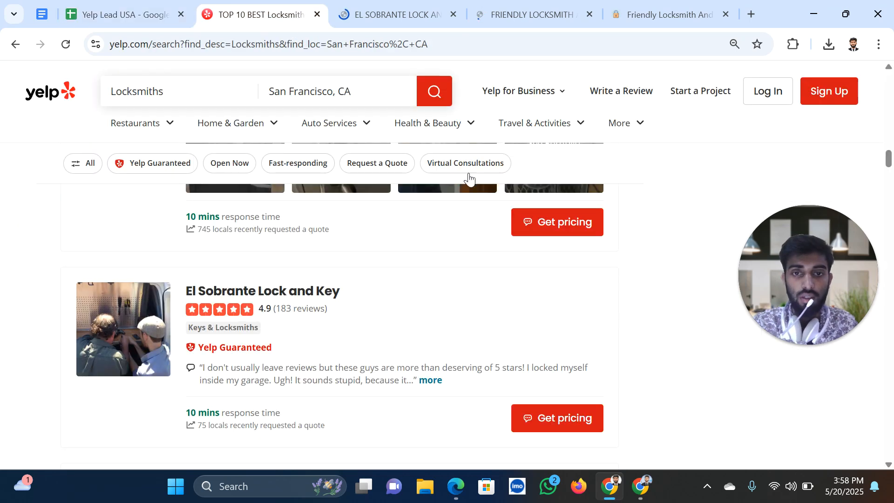
left_click(391, 15)
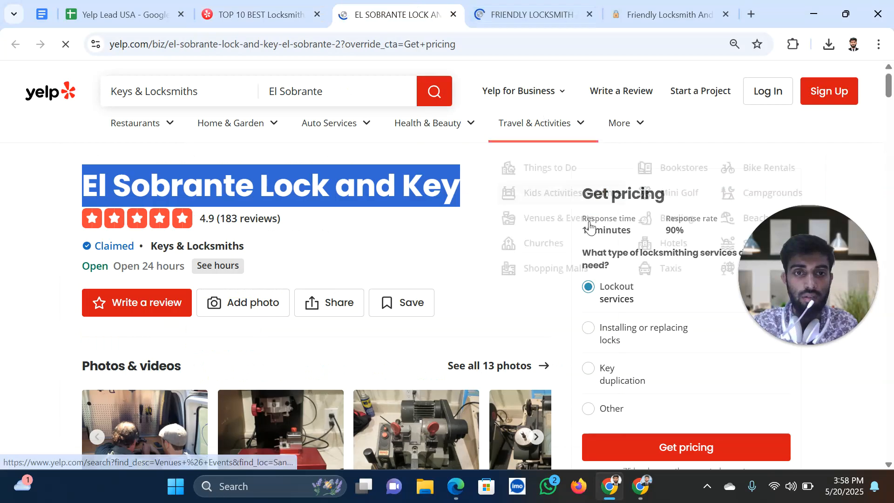
scroll(624, 426, "down", 6)
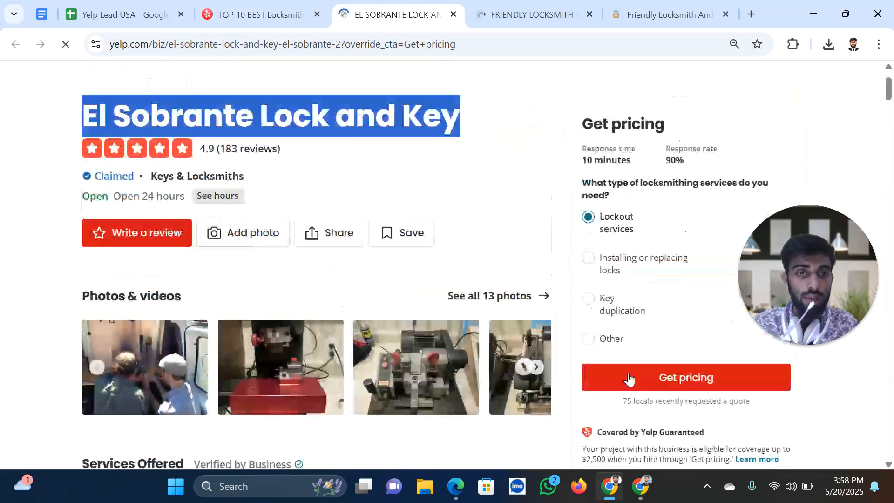
scroll(535, 315, "down", 3)
scroll(559, 314, "down", 6)
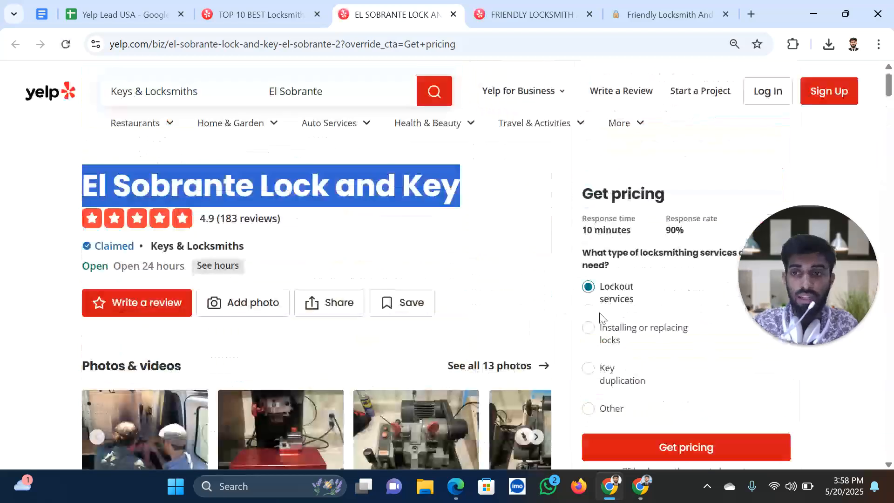
scroll(593, 317, "down", 9)
left_click_drag(583, 290, 673, 299)
key("ctrl+c")
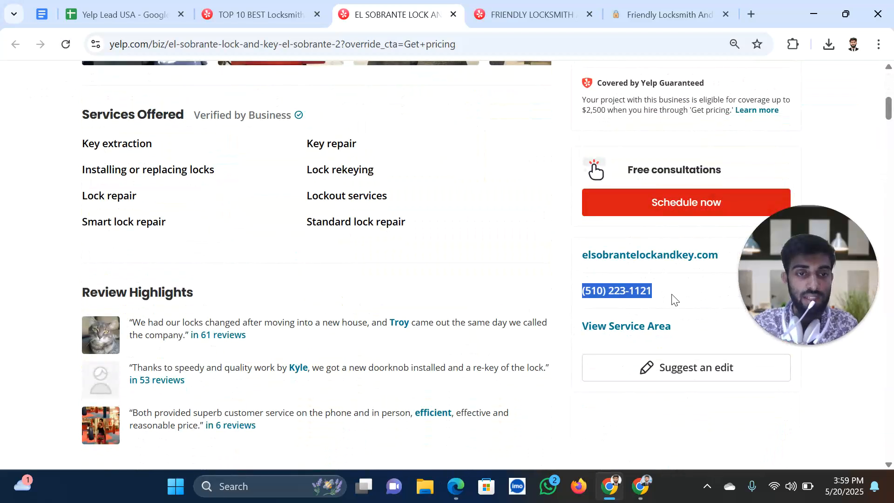
left_click(145, 15)
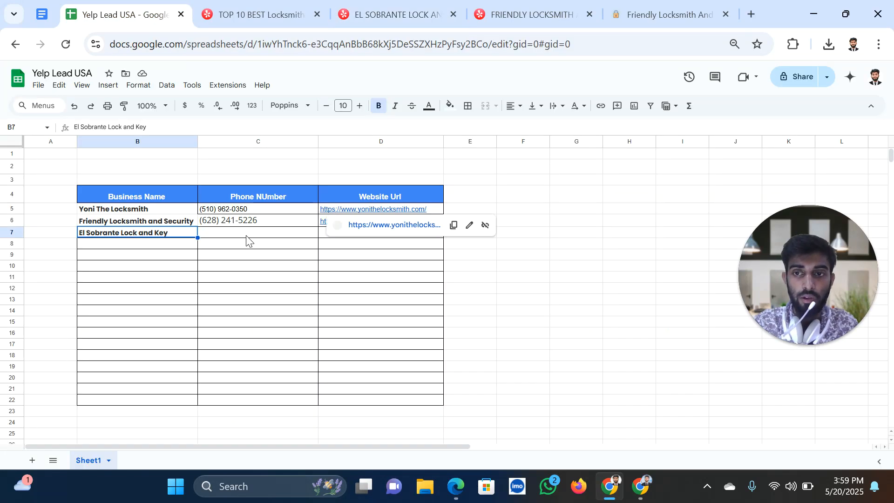
left_click(246, 236)
key("ctrl+v")
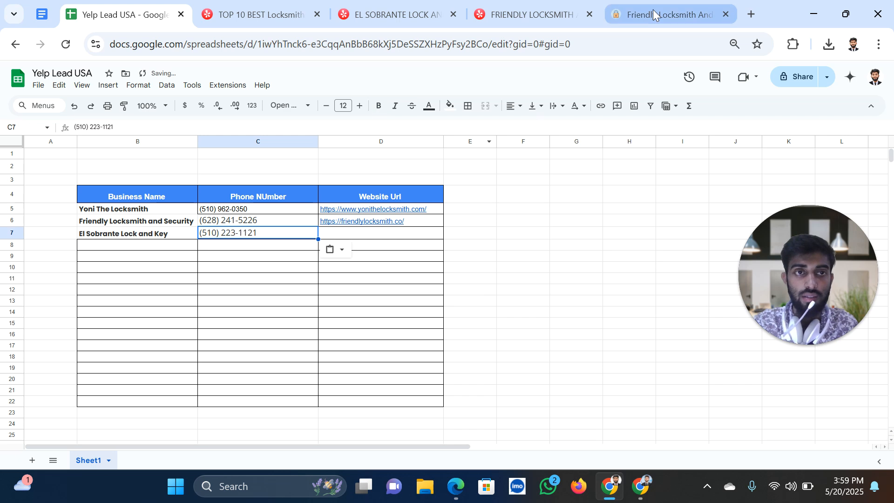
Close the leftover Friendly Locksmith Yelp page and website tabs
left_click(653, 9)
left_click(311, 40)
double_click(312, 40)
left_click(309, 19)
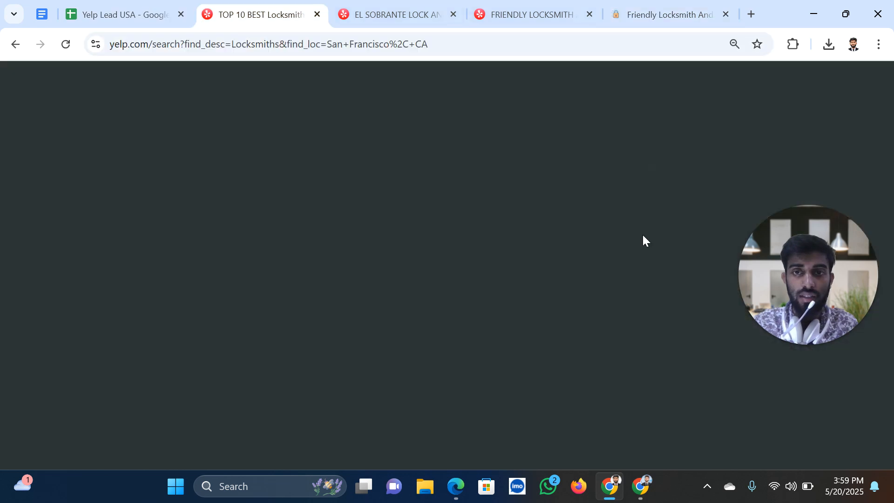
left_click(406, 20)
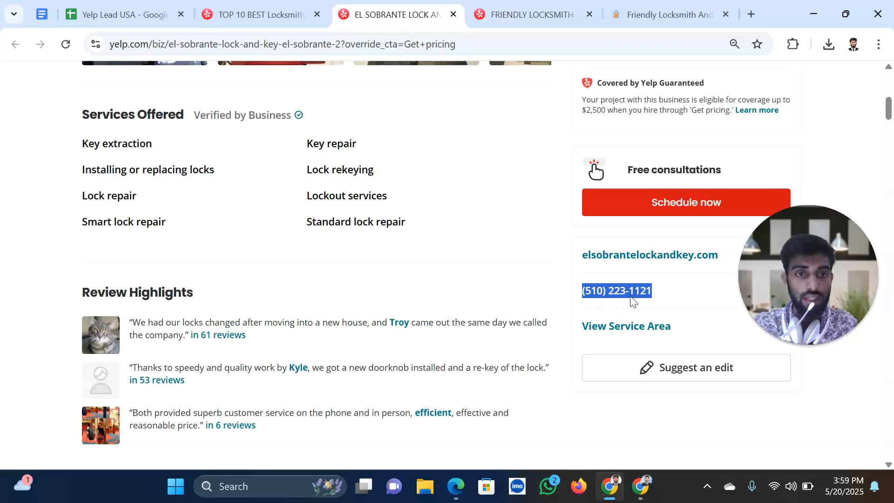
left_click(519, 19)
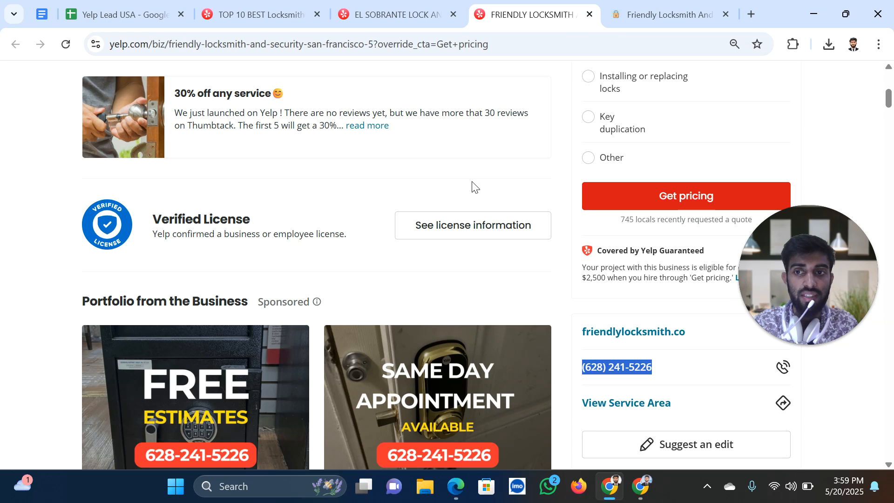
scroll(478, 174, "up", 8)
left_click(588, 18)
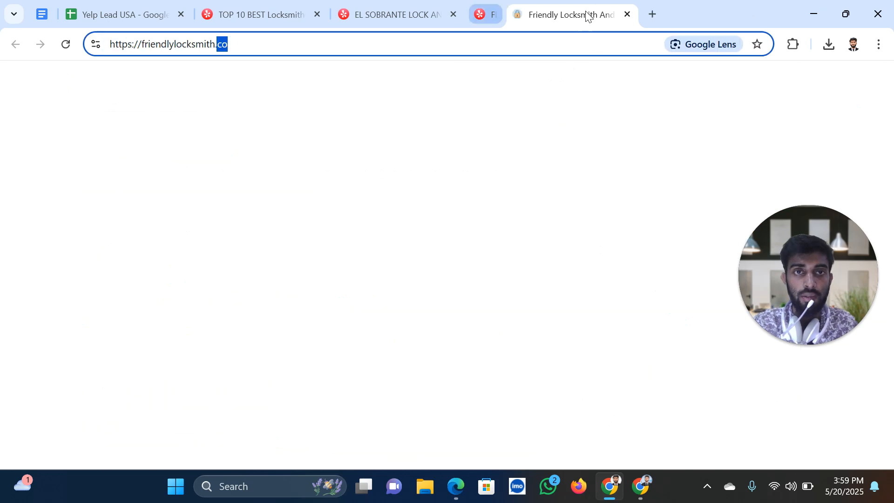
left_click(588, 18)
right_click(618, 297)
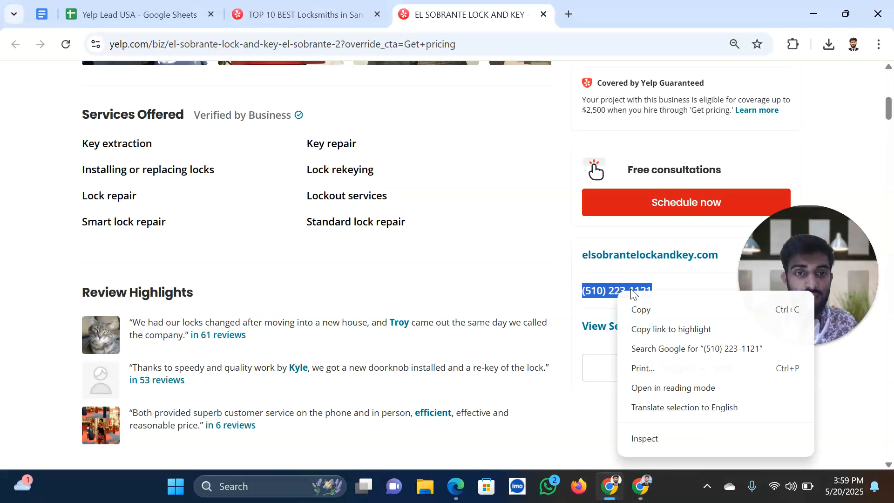
left_click(642, 309)
left_click(92, 10)
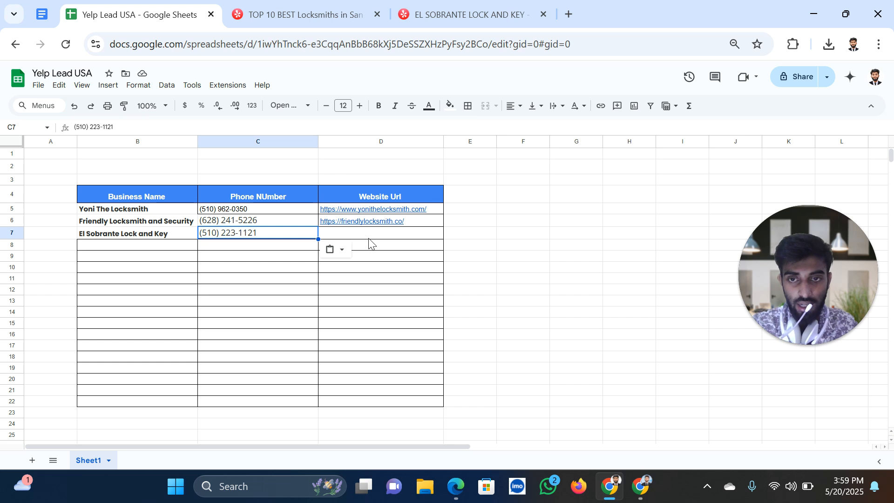
left_click(369, 236)
key("ctrl+v")
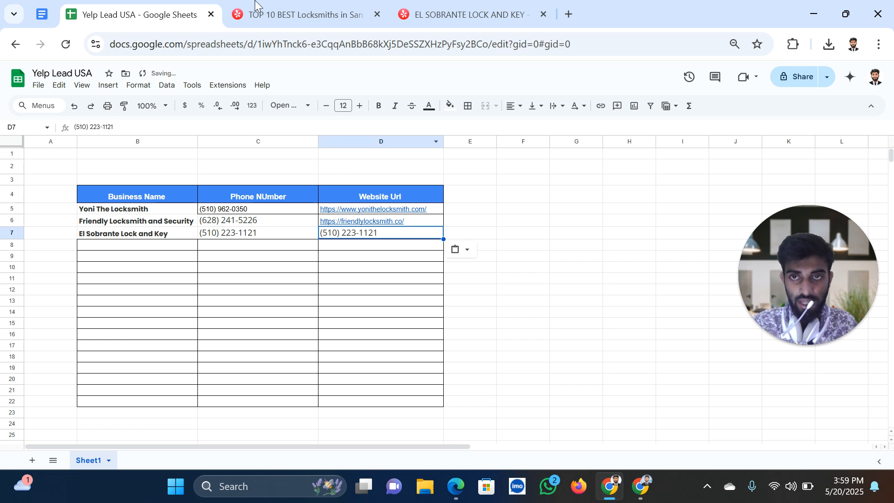
left_click(262, 15)
scroll(295, 326, "down", 5)
right_click(288, 275)
Open Rhinoceros Locksmith's Yelp page and rinosecurity.com in new tabs, closing El Sobrante's tab
left_click(281, 300)
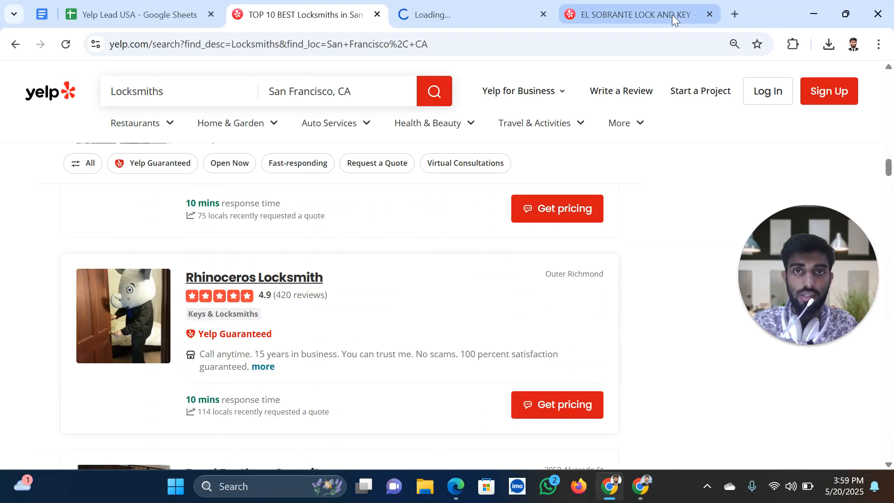
left_click(710, 14)
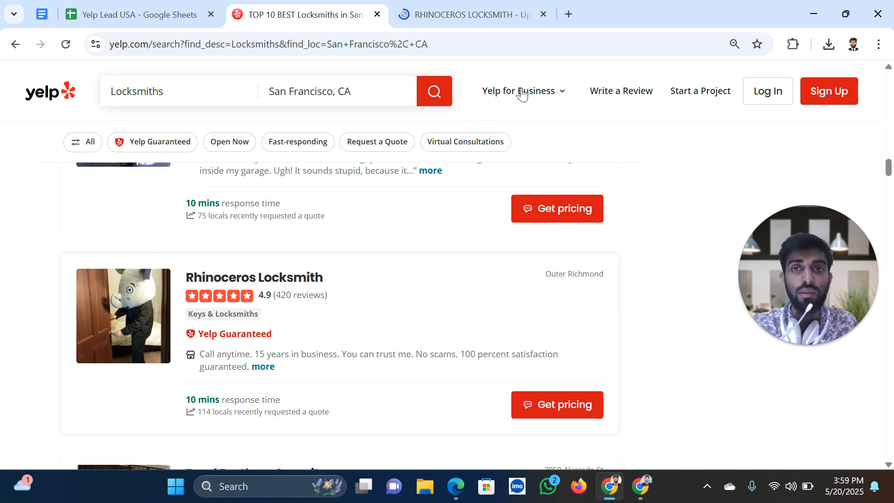
left_click(428, 14)
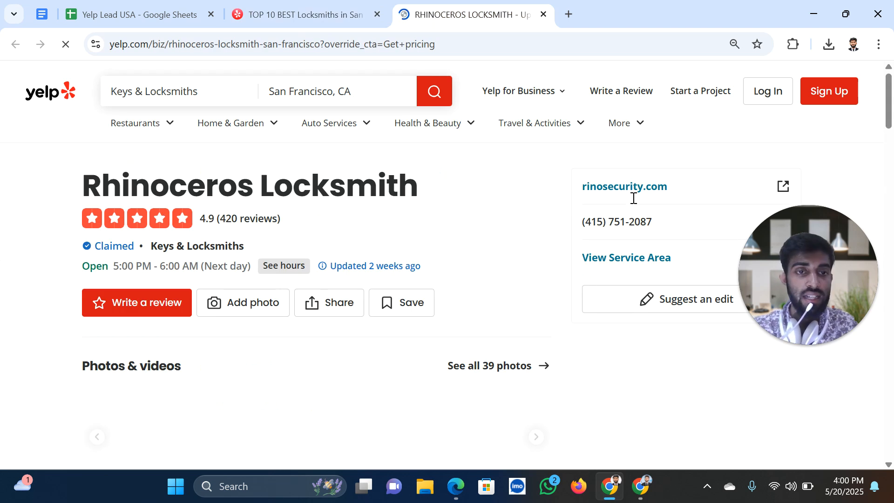
right_click(634, 191)
left_click(654, 209)
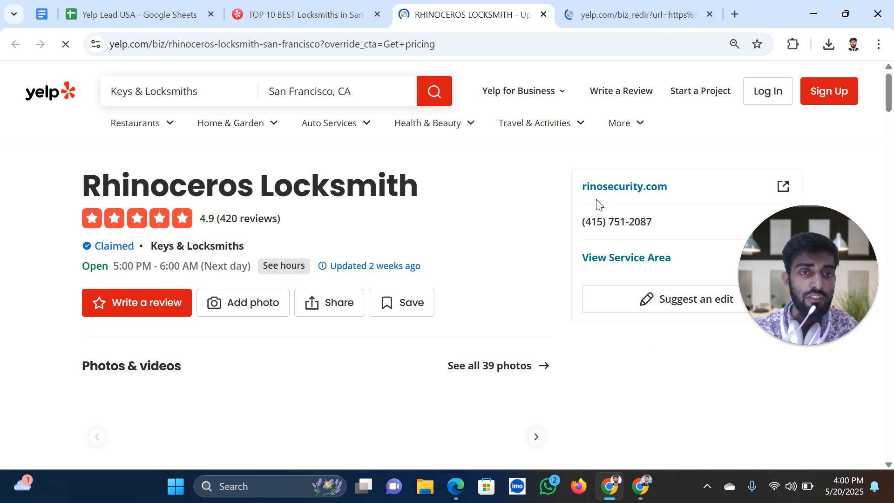
Select the Rhinoceros Locksmith business name on its Yelp page
left_click(600, 18)
left_click(474, 17)
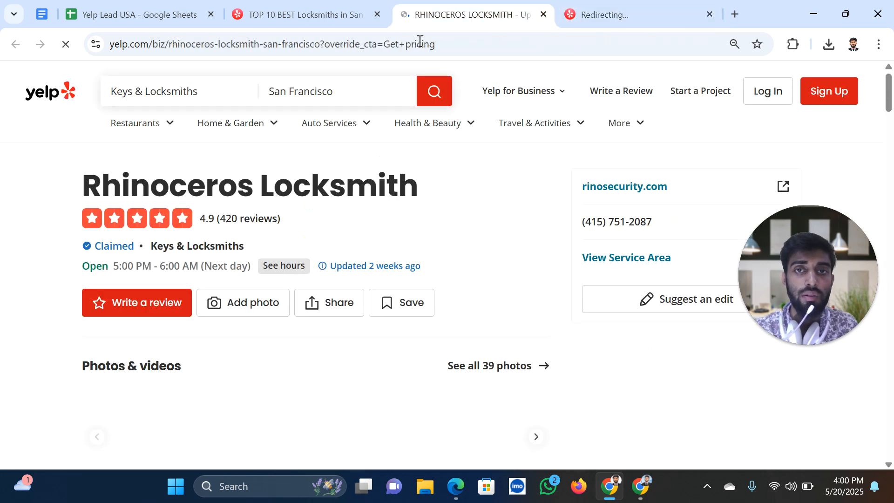
triple_click(421, 184)
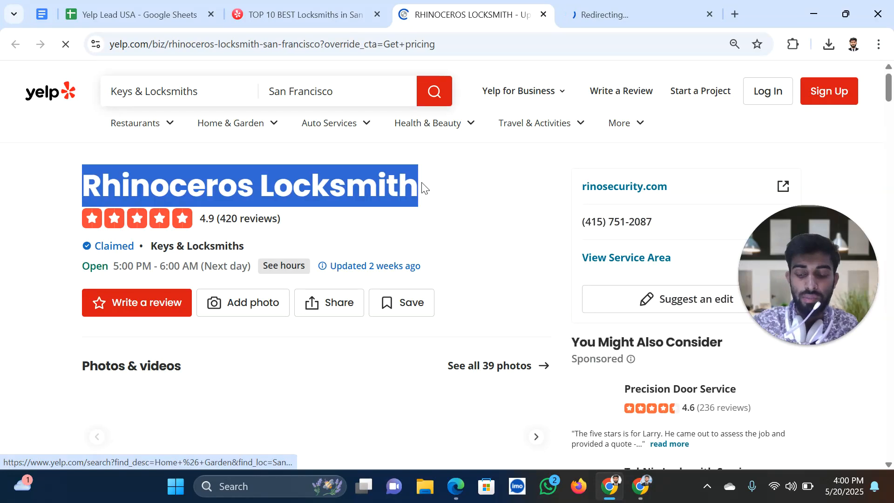
left_click(121, 11)
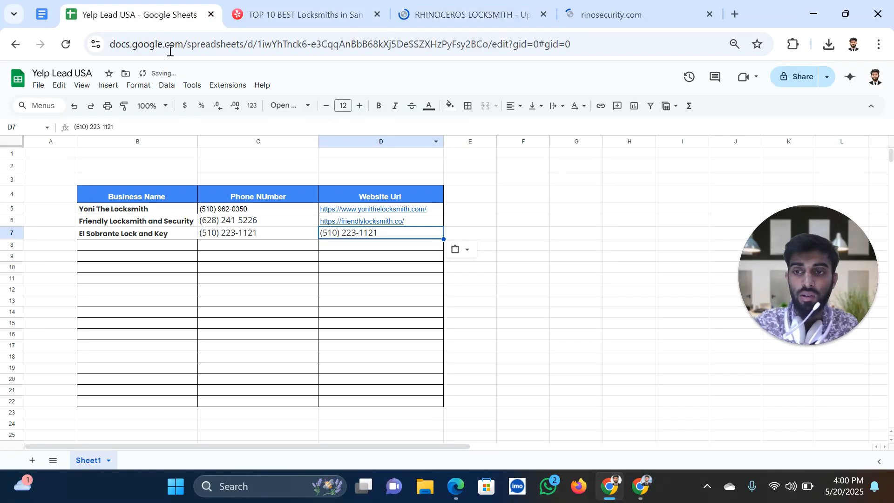
left_click(331, 18)
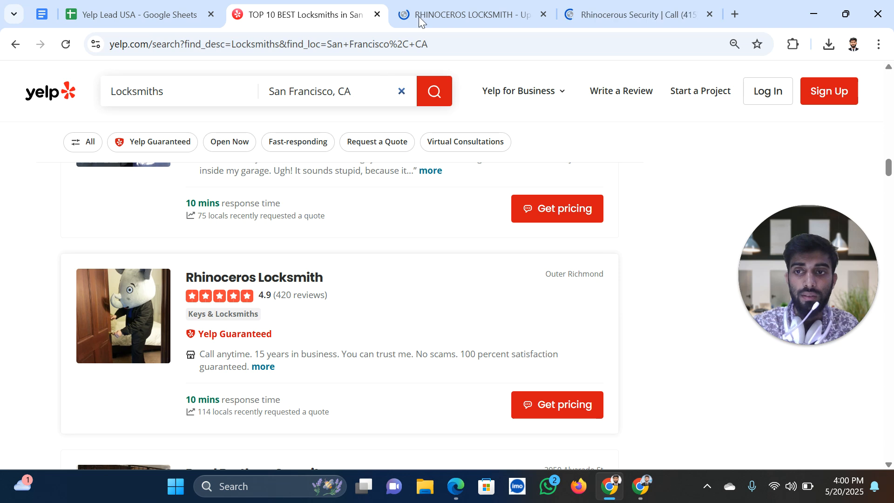
left_click(422, 17)
left_click(151, 22)
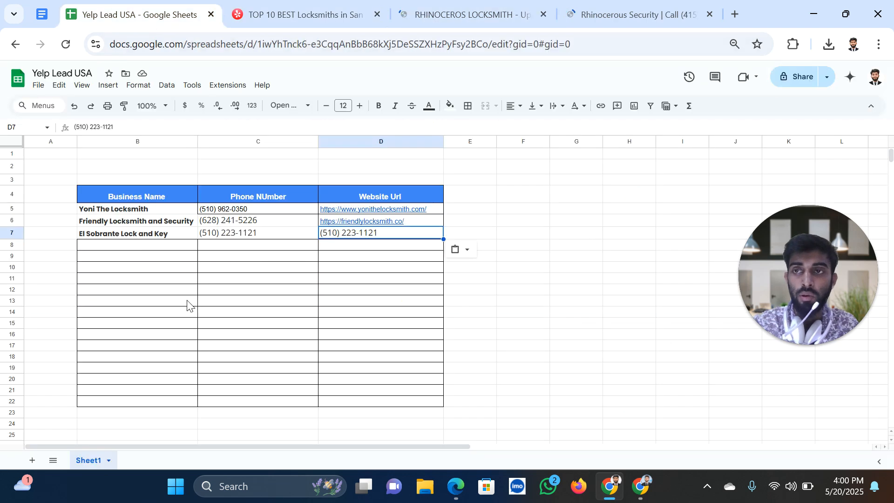
Paste Rhinoceros Locksmith into B8 at font size 10
left_click(145, 246)
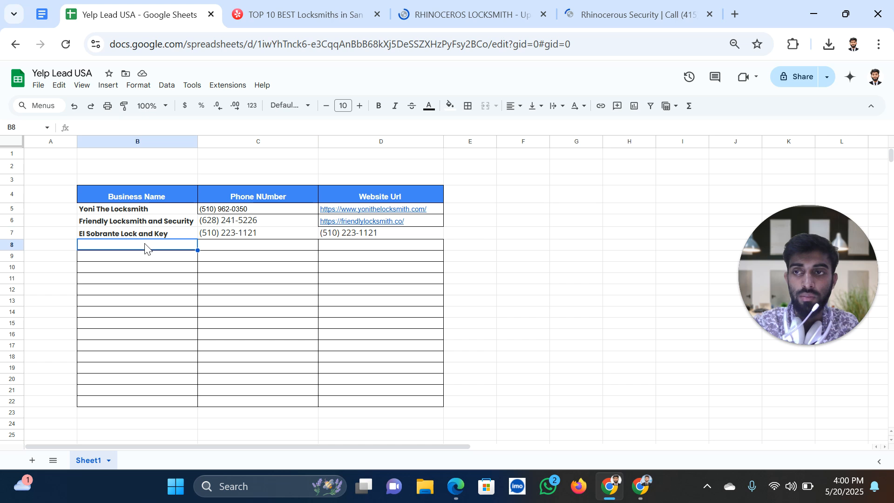
key("ctrl+v")
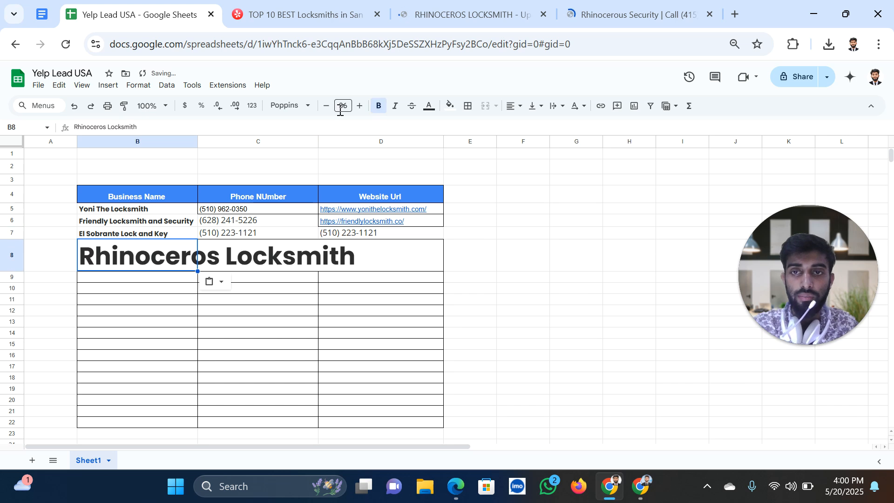
left_click(343, 106)
left_click(343, 188)
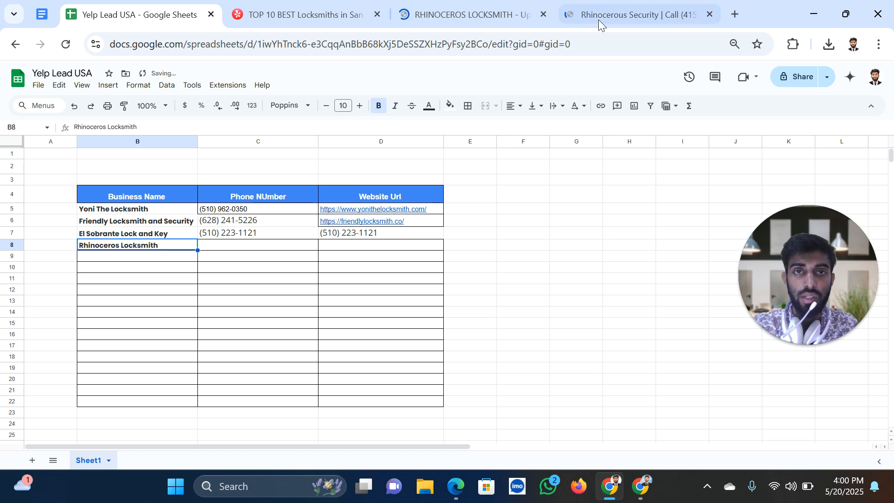
left_click(624, 16)
left_click(379, 40)
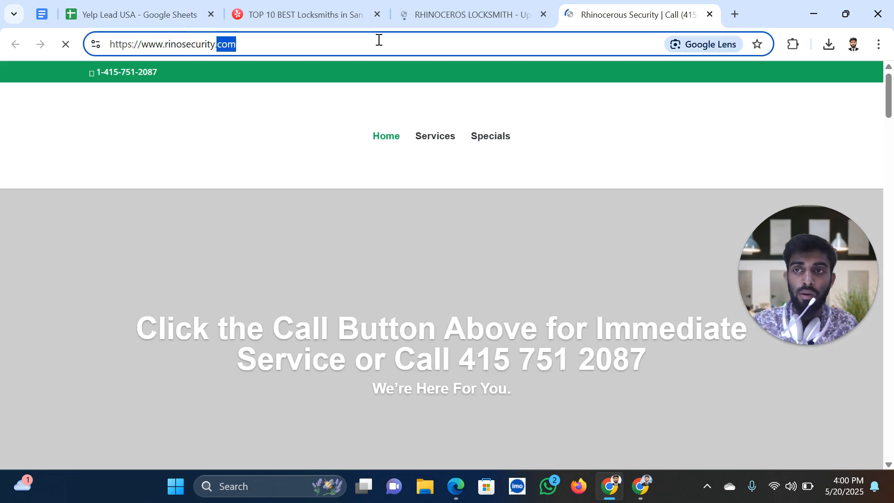
left_click(150, 18)
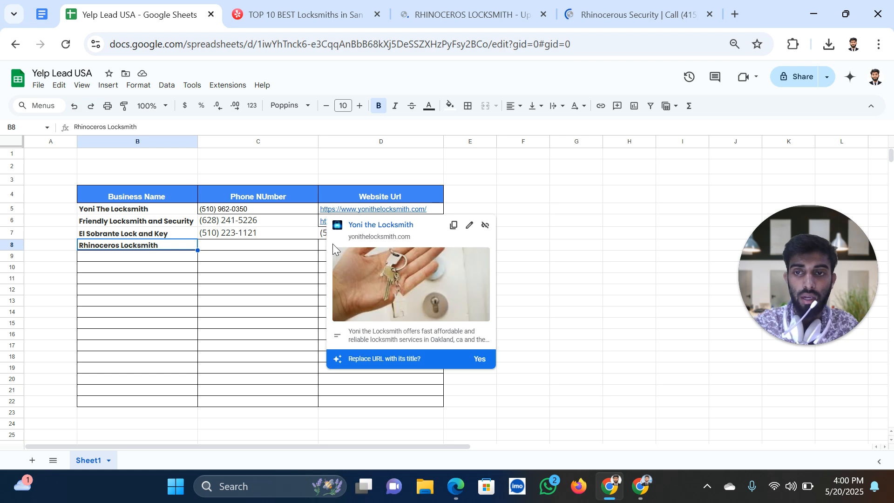
key("ctrl+v")
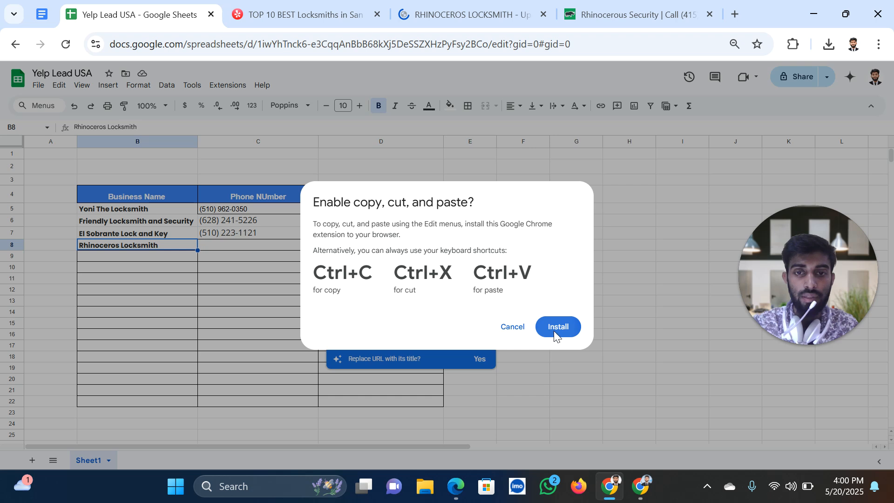
left_click(555, 332)
left_click(144, 9)
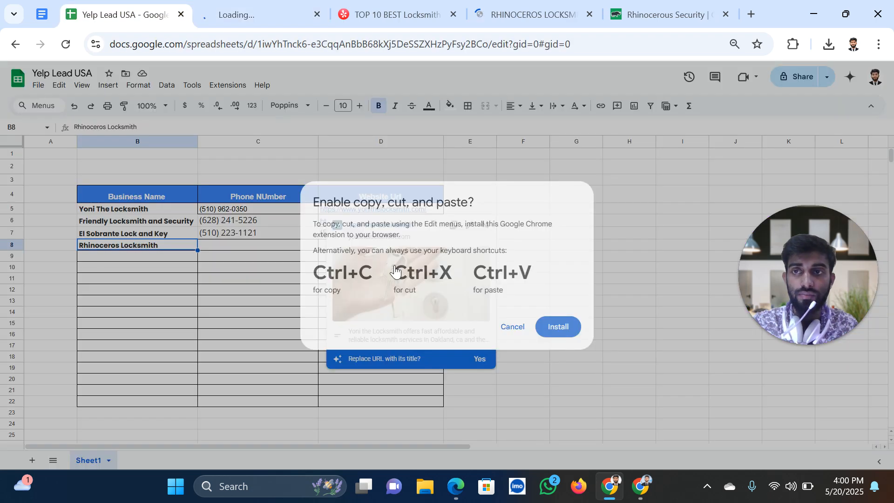
left_click(514, 327)
left_click(346, 246)
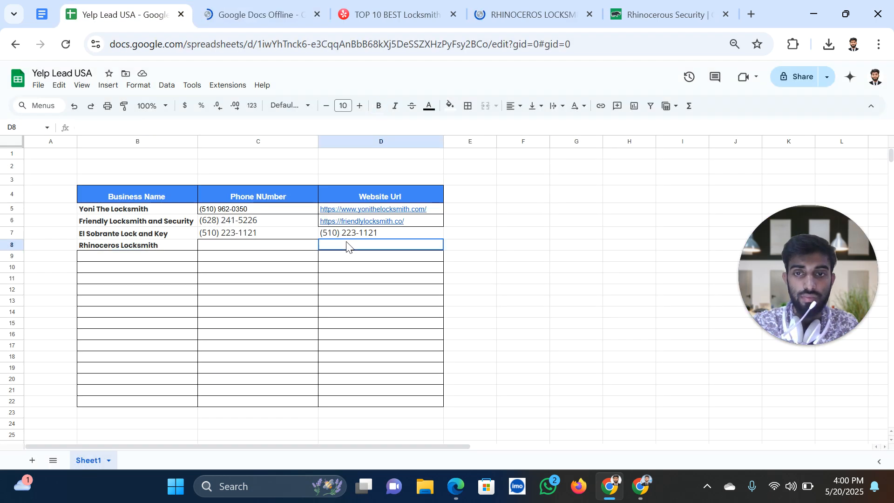
key("ctrl+v")
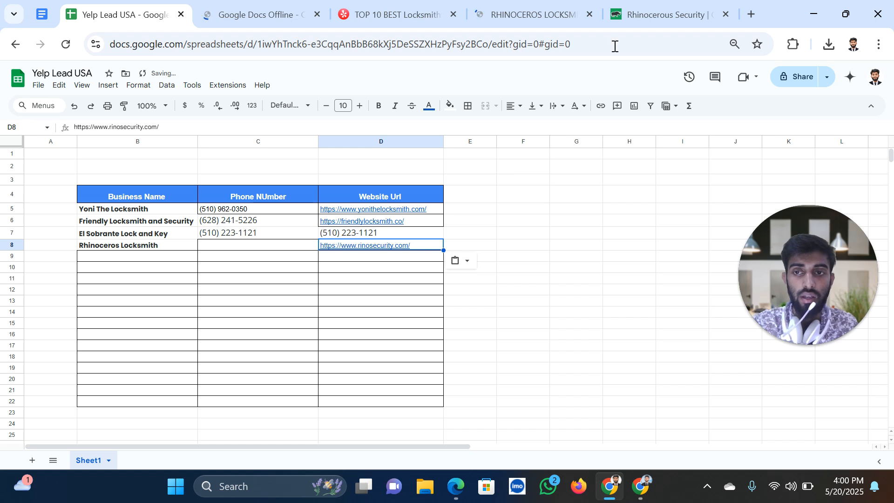
left_click(619, 18)
left_click(507, 12)
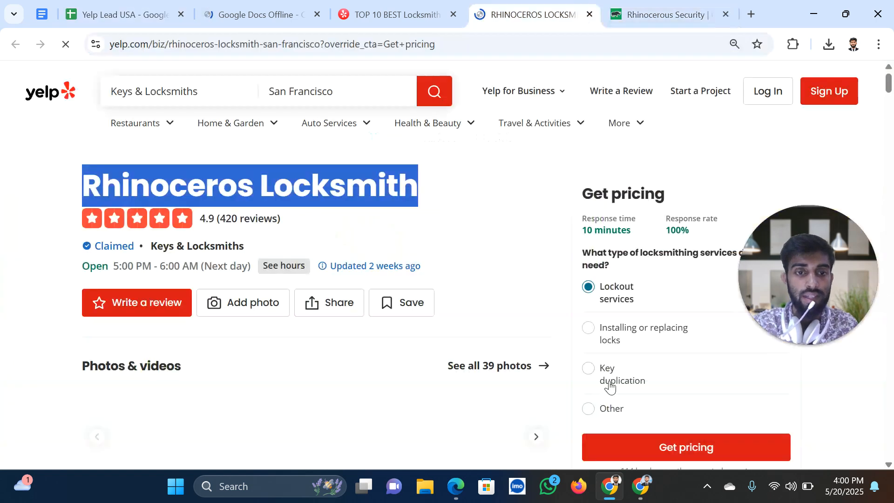
scroll(602, 386, "down", 9)
left_click_drag(652, 386, 583, 389)
key("ctrl+c")
left_click(127, 23)
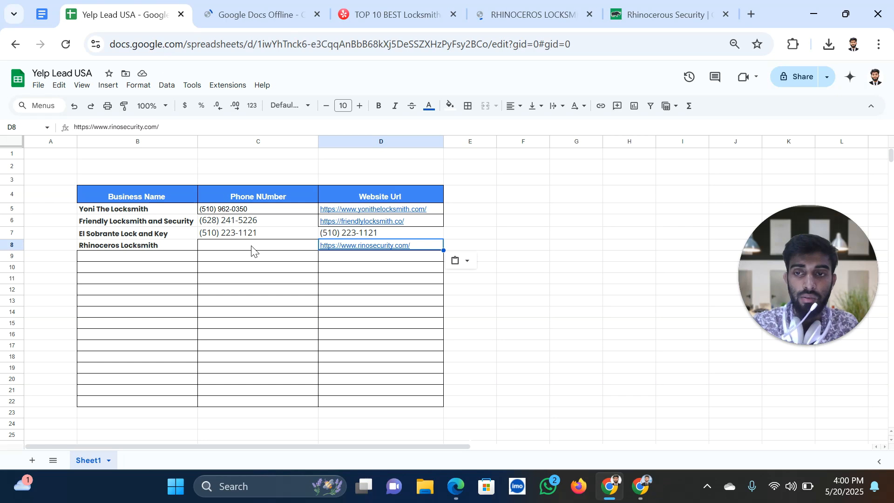
left_click(251, 251)
key("ctrl+v")
left_click(261, 15)
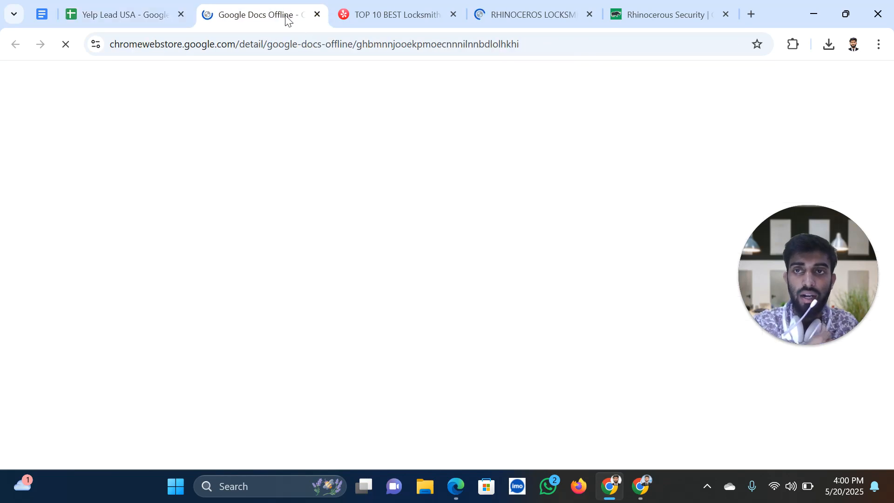
left_click(318, 15)
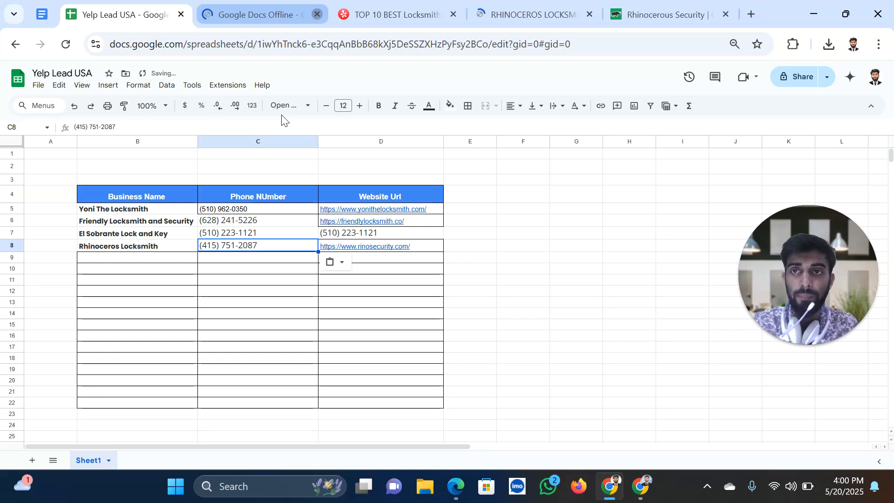
left_click(298, 15)
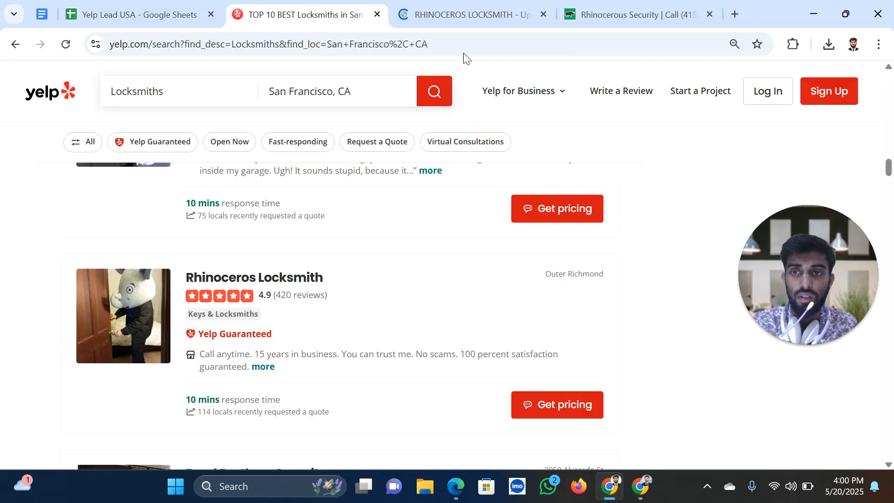
Close the Rhinoceros tabs and open Reed Brothers Security's Yelp listing in a new tab
left_click(543, 16)
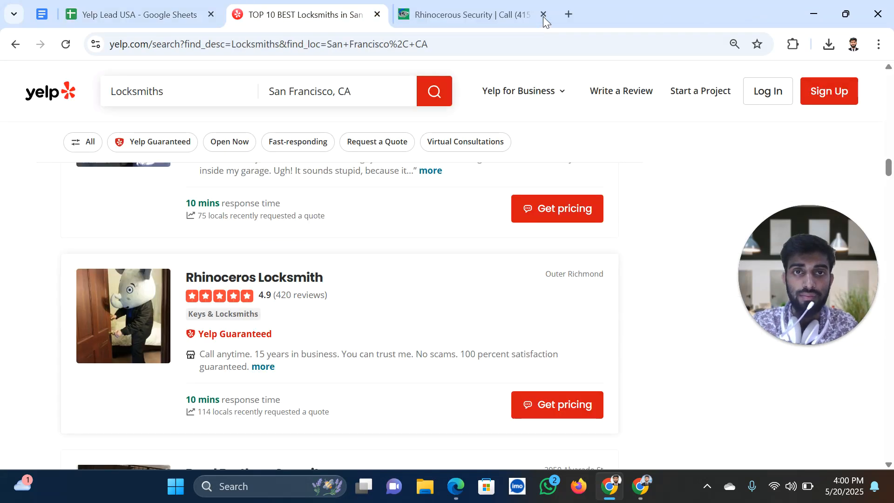
left_click(543, 14)
scroll(176, 289, "down", 3)
right_click(233, 335)
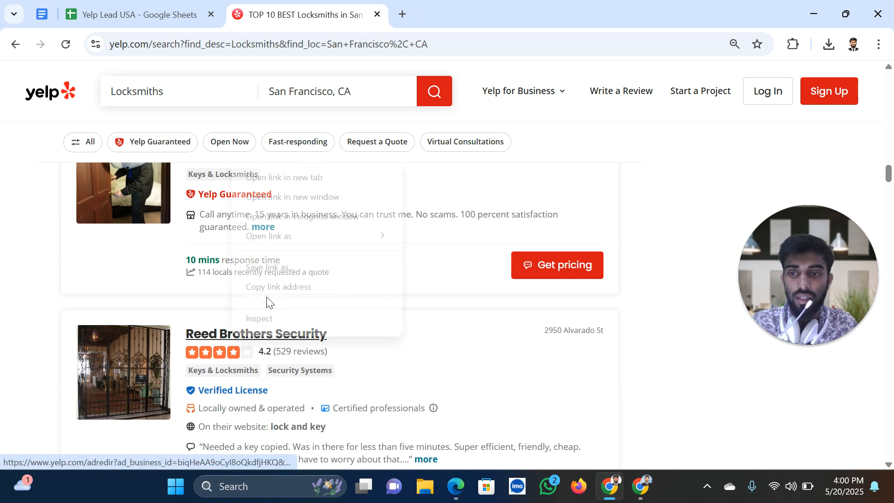
left_click(298, 179)
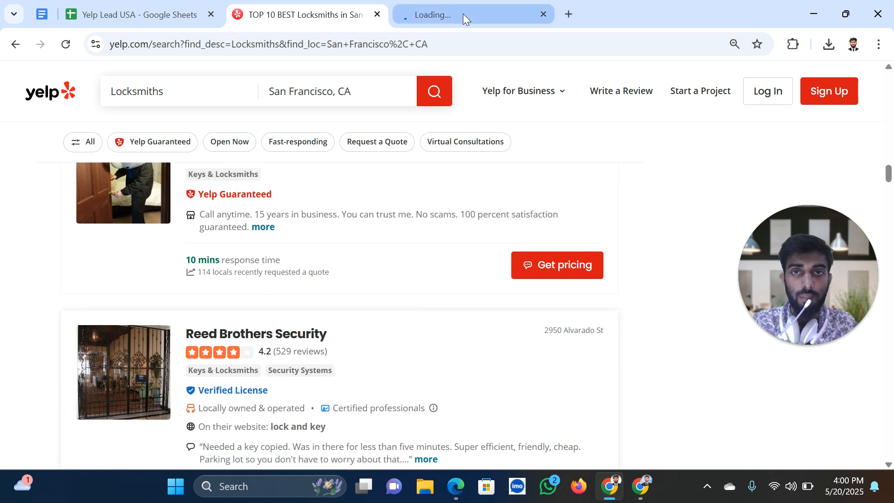
left_click(463, 14)
left_click(280, 19)
scroll(394, 336, "down", 5)
scroll(395, 336, "down", 15)
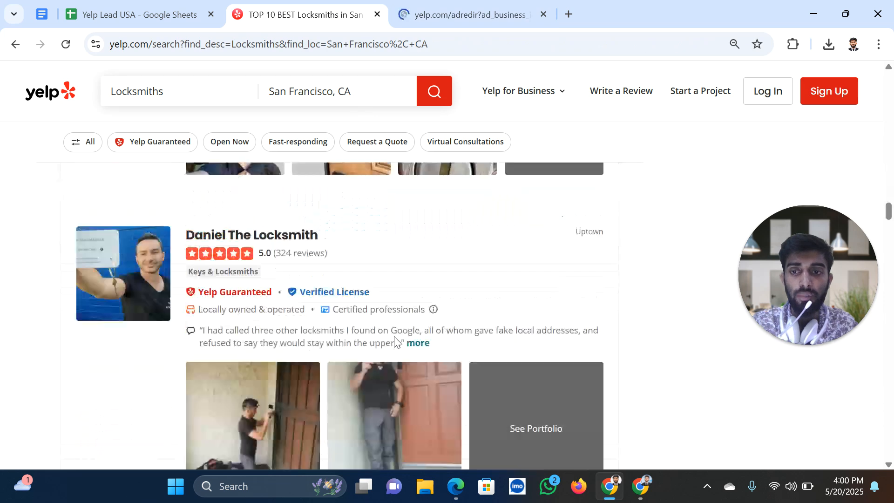
scroll(394, 329, "down", 15)
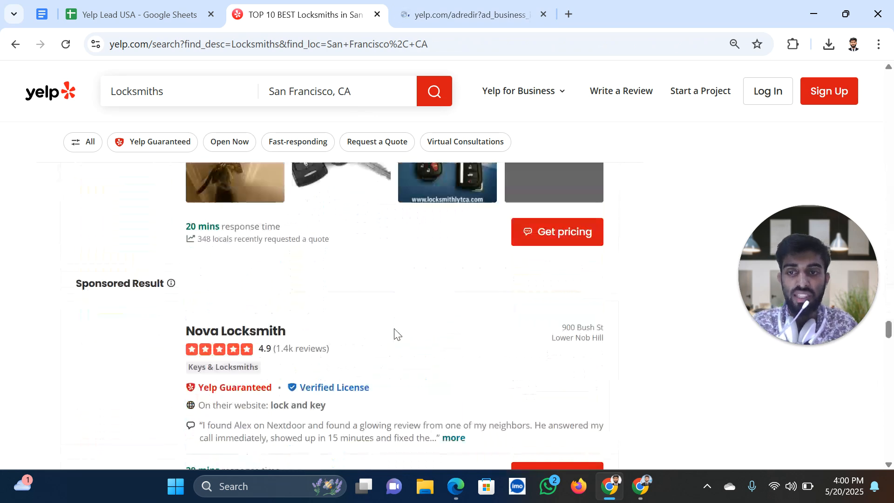
scroll(394, 328, "up", 3)
scroll(394, 328, "up", 6)
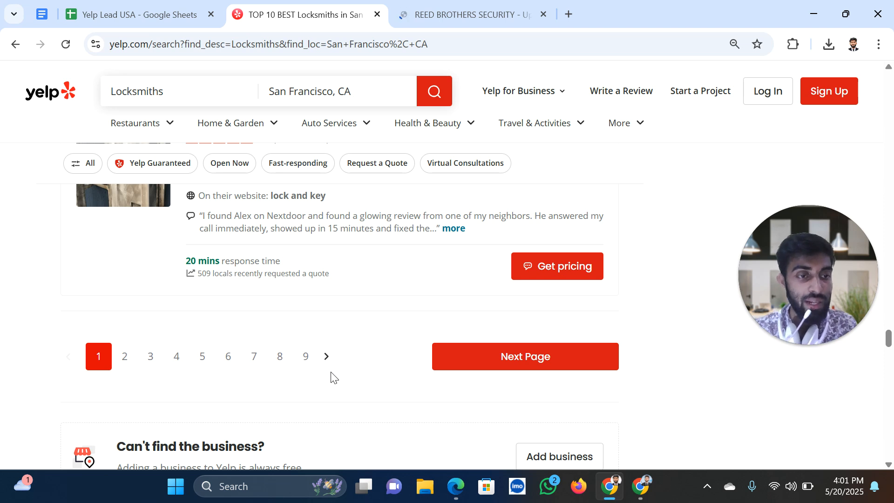
Select the Reed Brothers Security name and open its website in a new tab
left_click(421, 14)
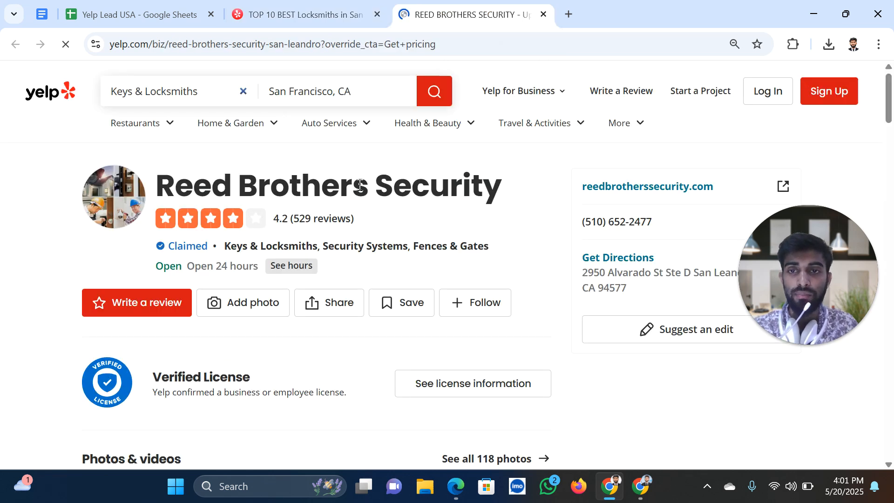
triple_click(537, 178)
key("ctrl+c")
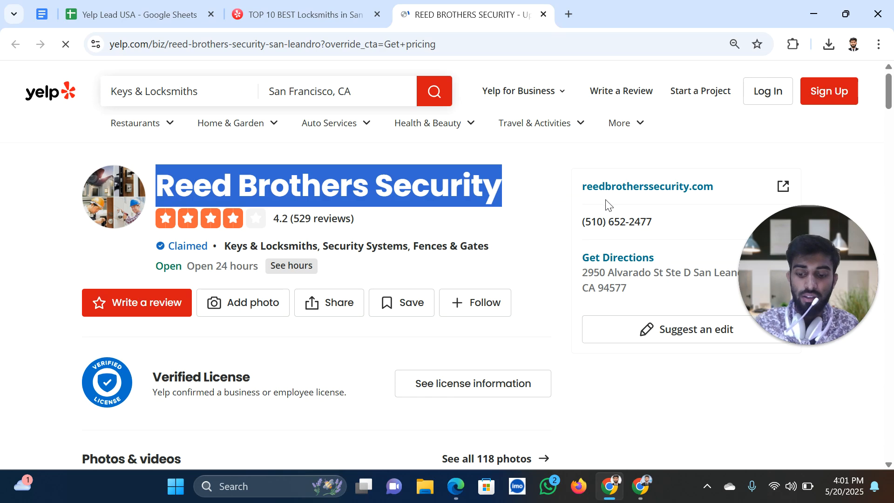
right_click(624, 193)
left_click(675, 208)
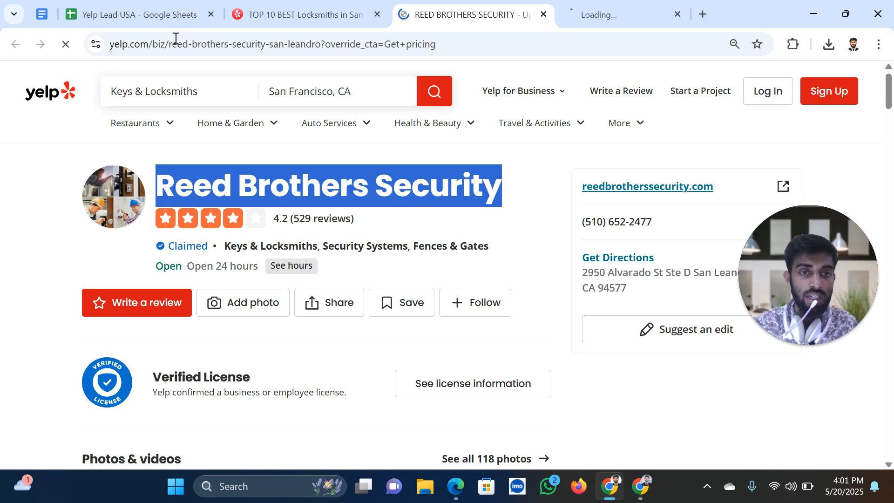
left_click(150, 19)
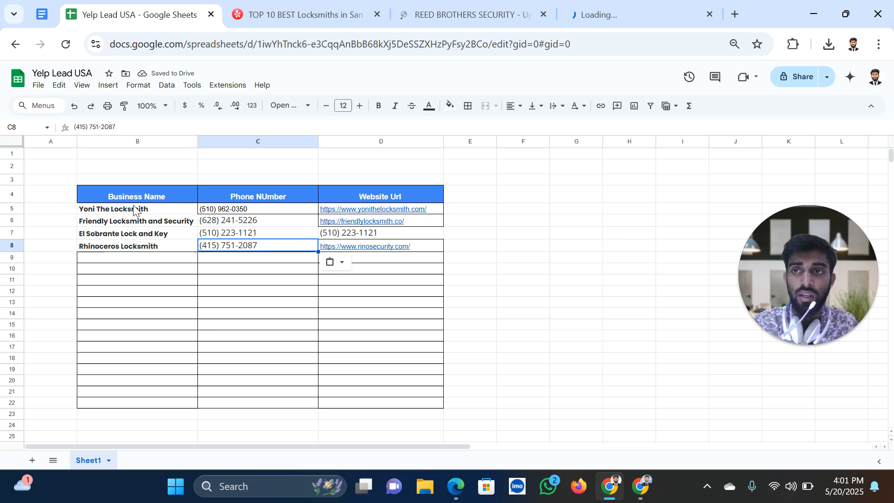
Paste Reed Brothers Security into B9 and set it to 10 pt
left_click(127, 259)
key("ctrl+v")
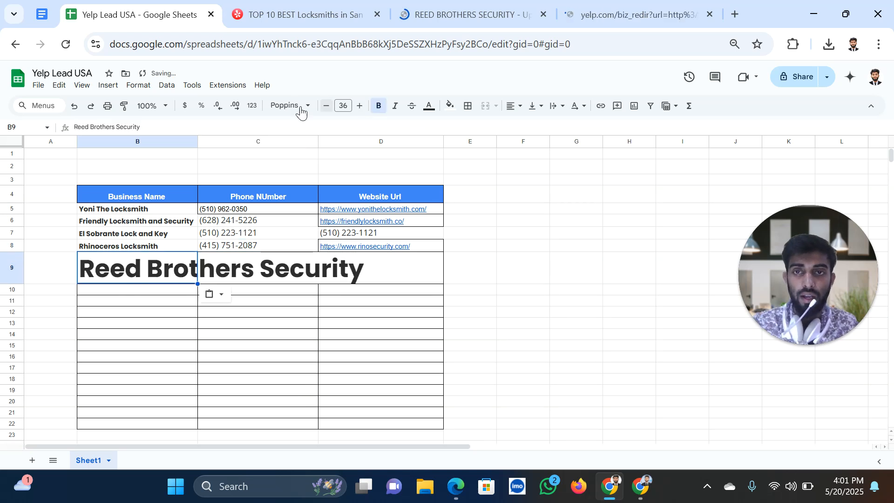
left_click(300, 111)
left_click(345, 106)
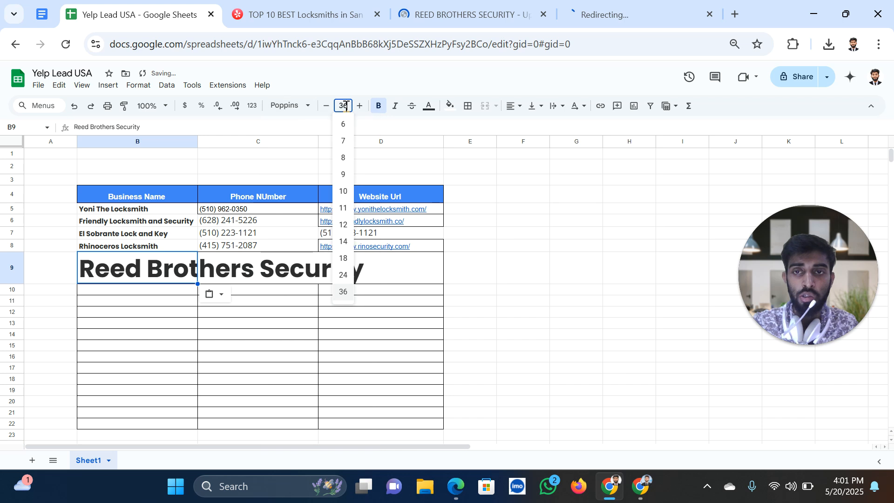
left_click(345, 191)
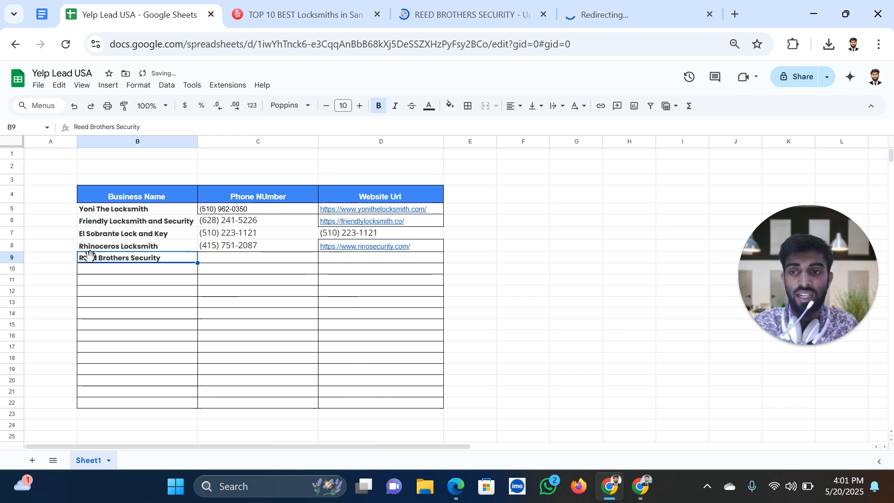
left_click(458, 15)
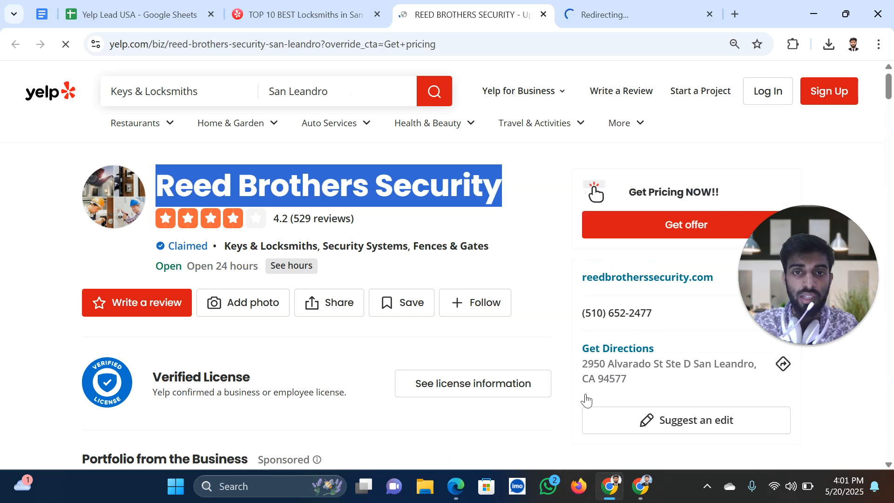
triple_click(582, 321)
key("ctrl+c")
left_click(171, 19)
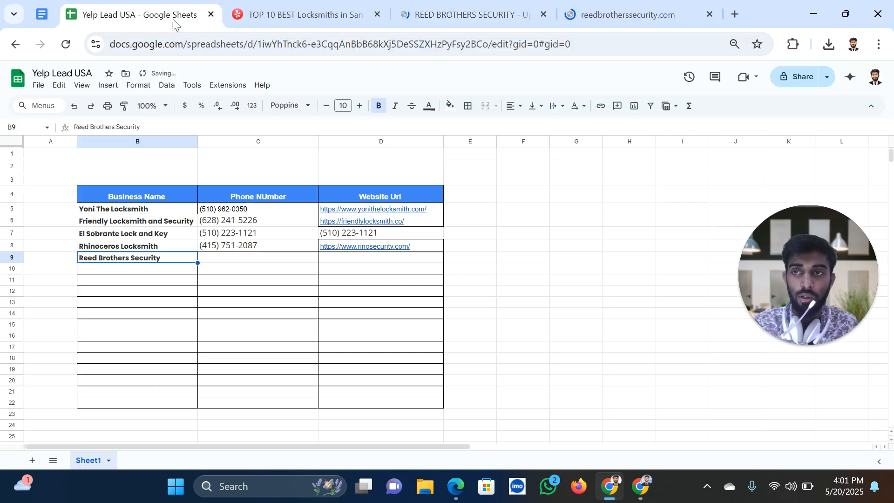
double_click(245, 261)
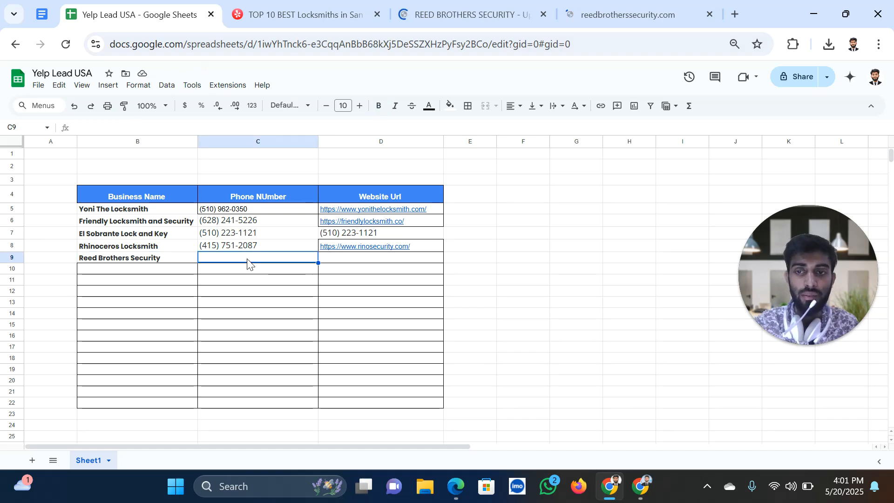
key("ctrl+v")
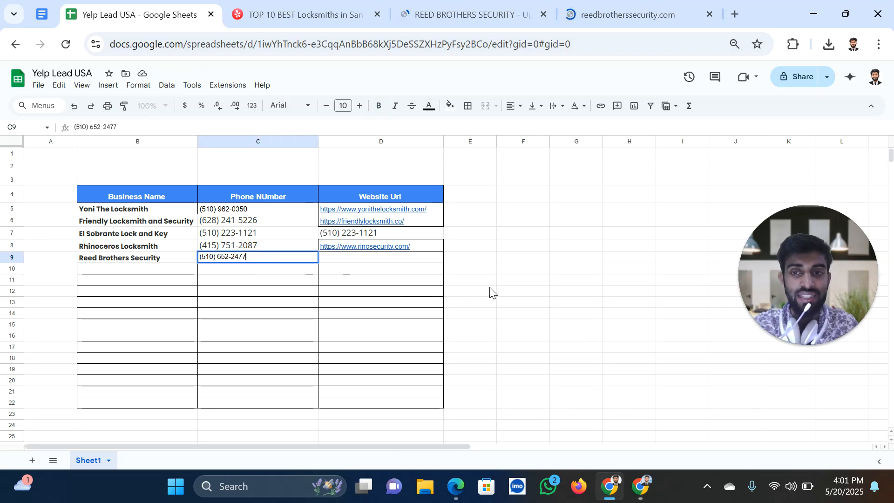
left_click(490, 294)
left_click(625, 11)
left_click(278, 46)
key("ctrl+c")
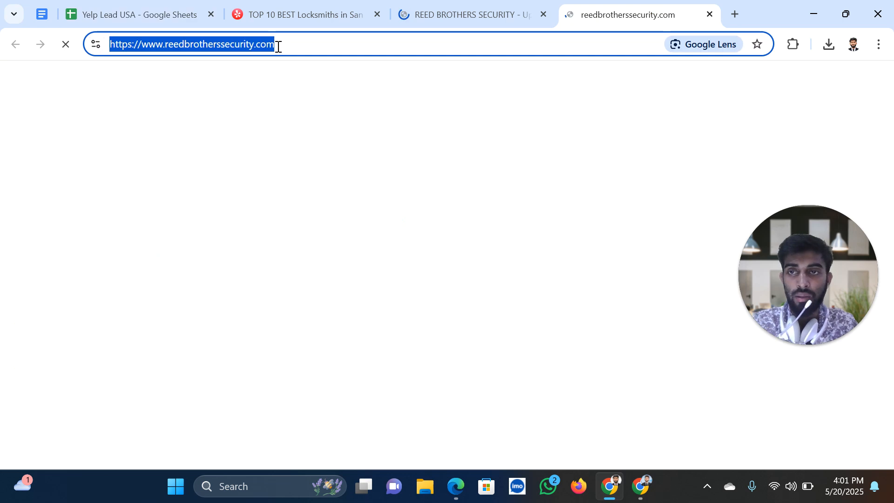
key("ctrl+2")
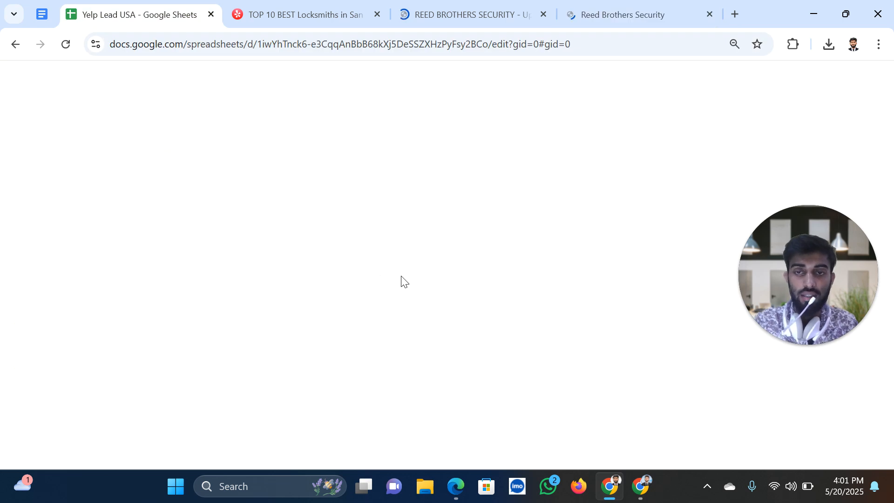
left_click(372, 260)
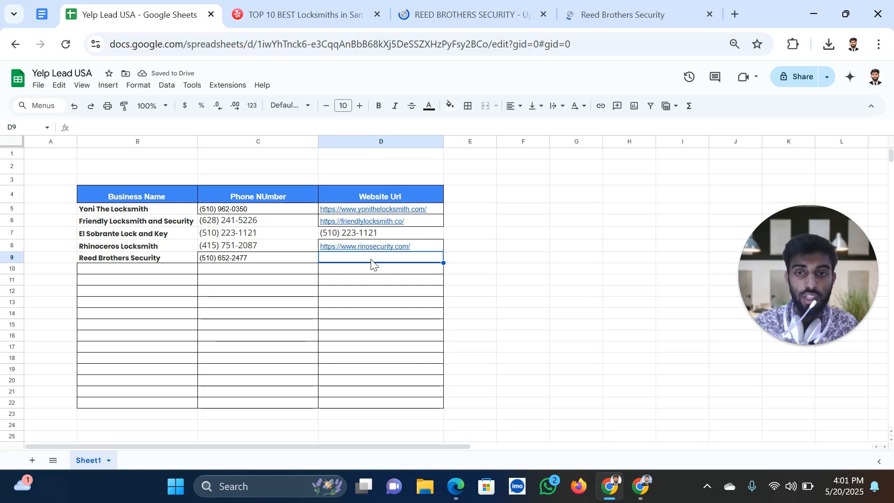
key("ctrl+v")
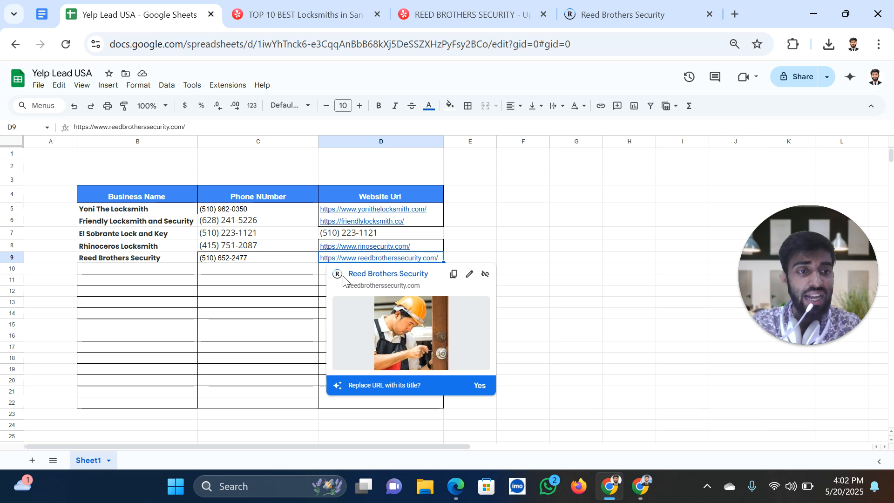
Close the Yelp results, Reed Brothers Yelp page and website tabs
left_click(522, 209)
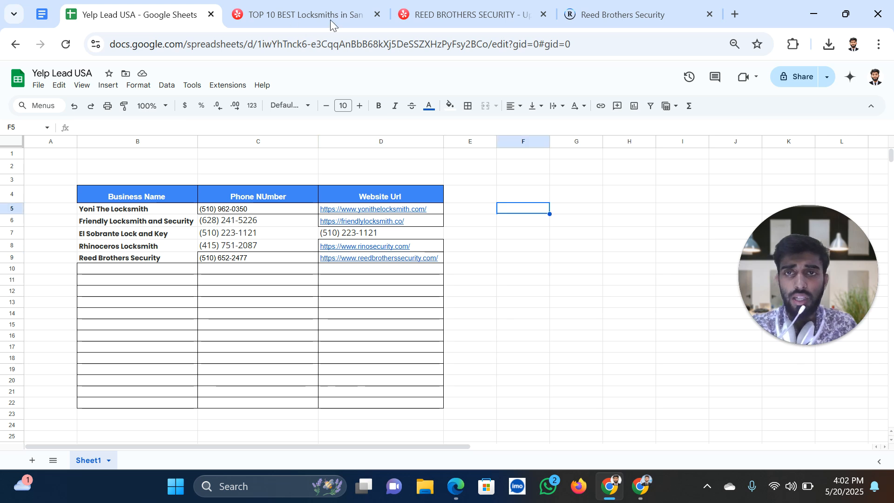
left_click(312, 13)
scroll(186, 126, "up", 15)
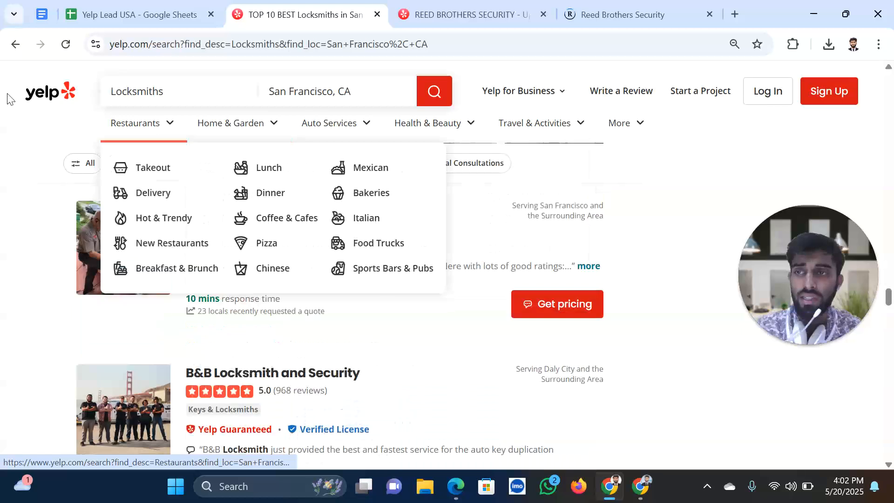
mouse_move(342, 130)
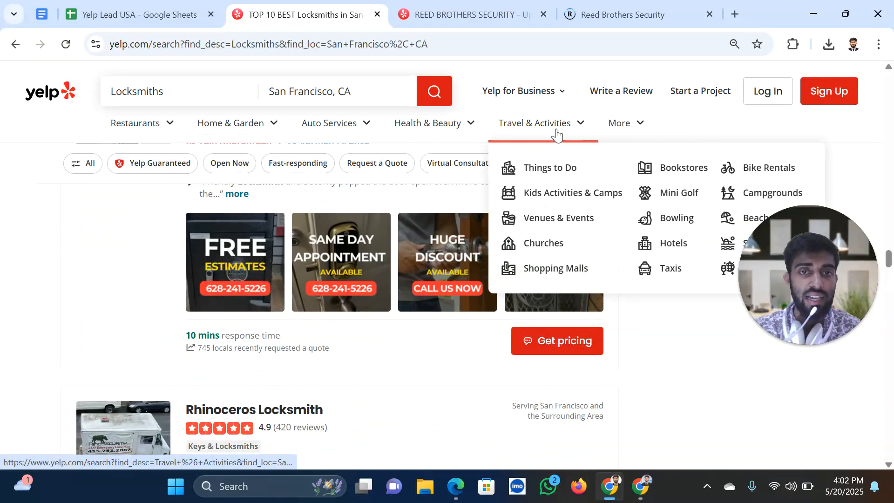
mouse_move(624, 129)
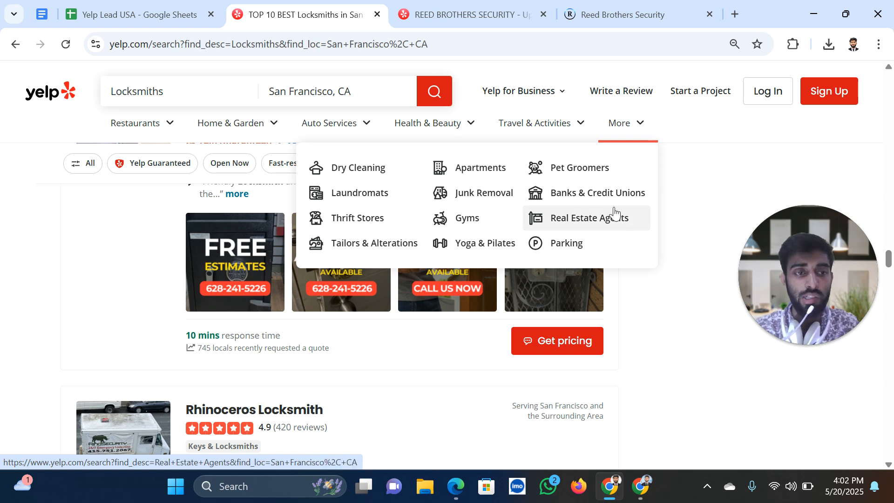
left_click(147, 15)
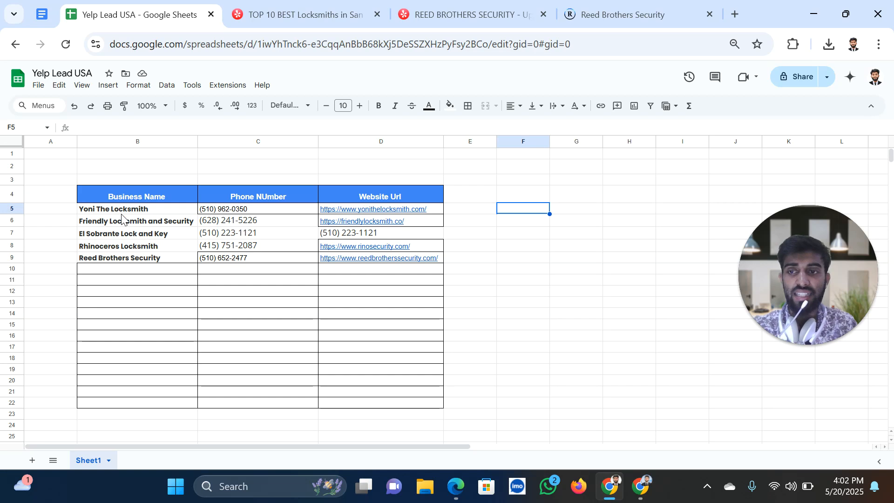
left_click(378, 14)
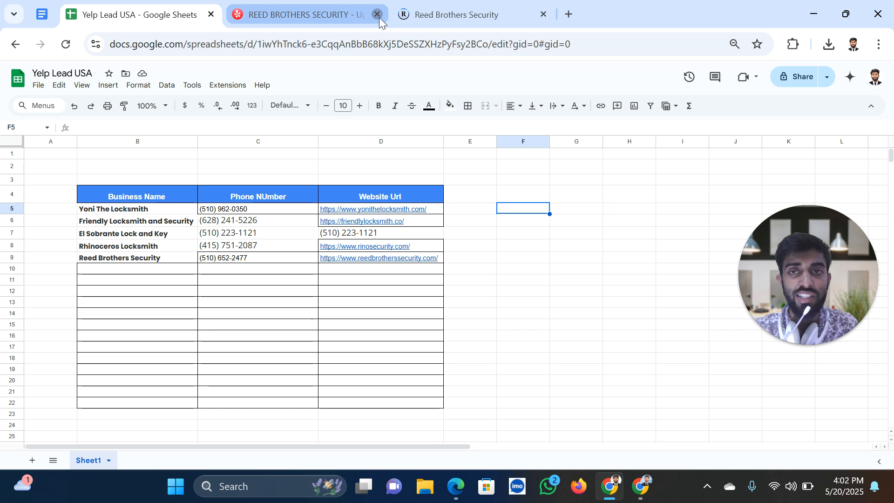
left_click(378, 14)
left_click(378, 16)
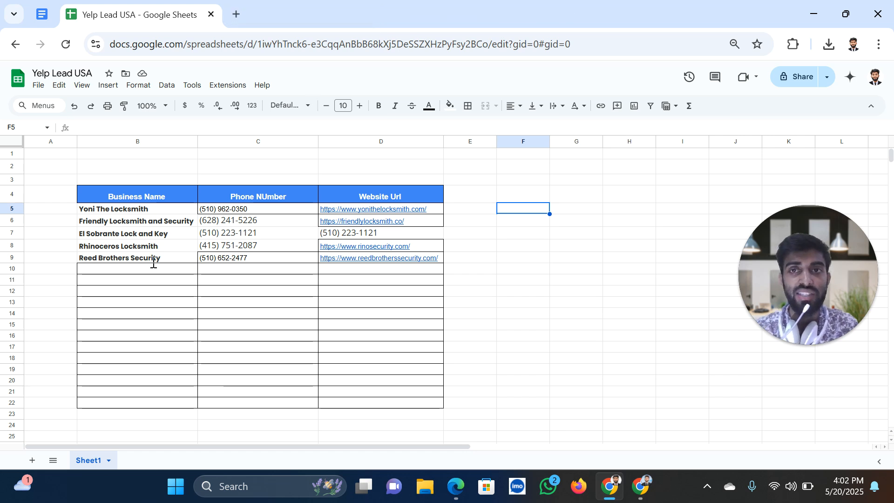
Apply all borders to the lead table B4:D11
left_click_drag(137, 196, 365, 282)
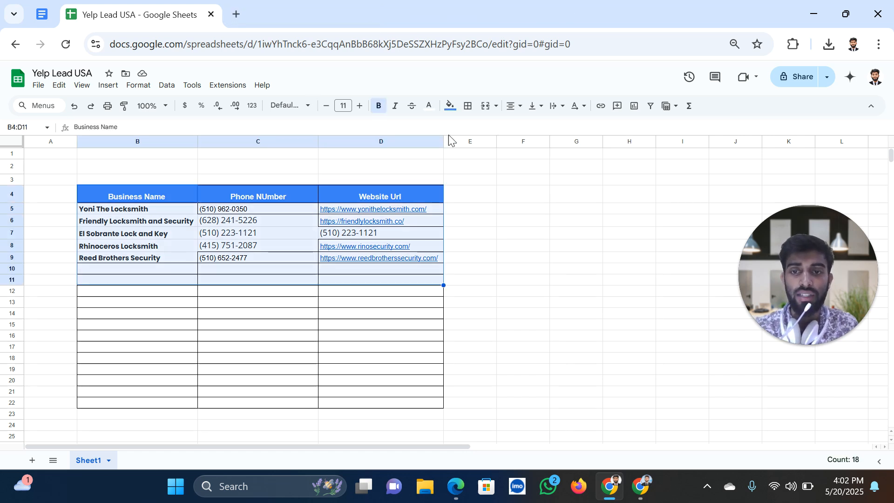
left_click(472, 134)
left_click(223, 270)
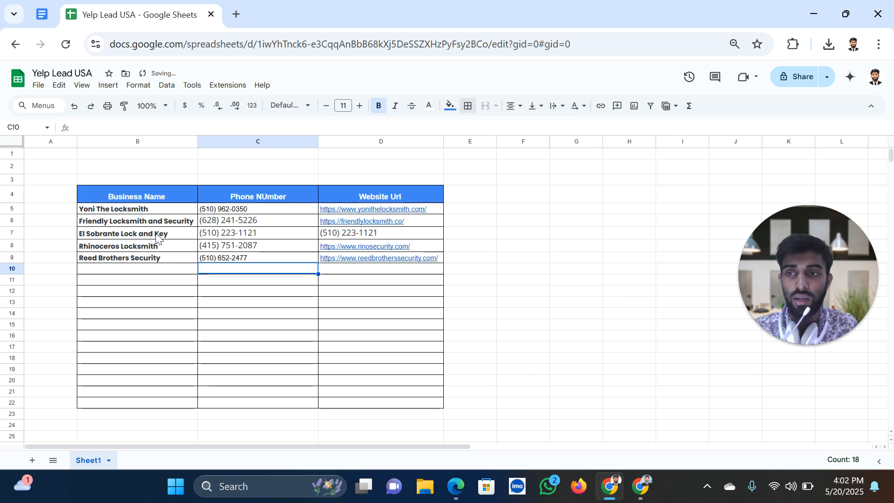
left_click(235, 212)
left_click(366, 213)
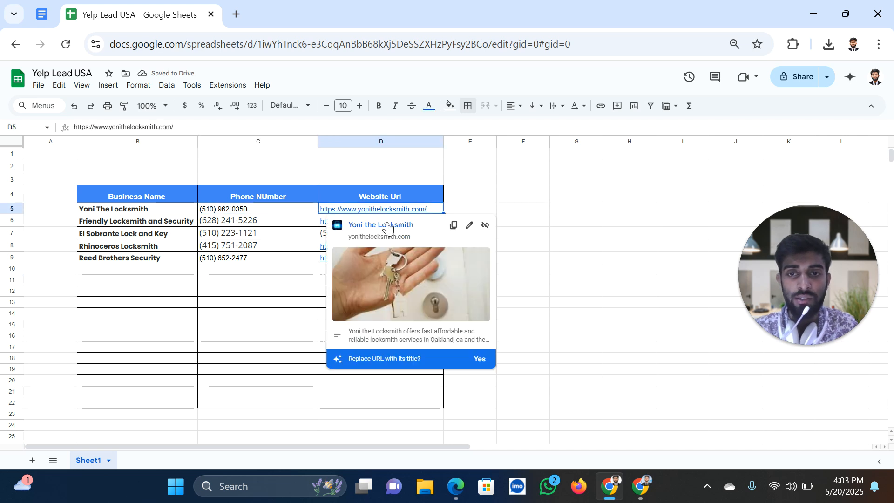
Open and scroll through the Yoni The Locksmith website
left_click(388, 225)
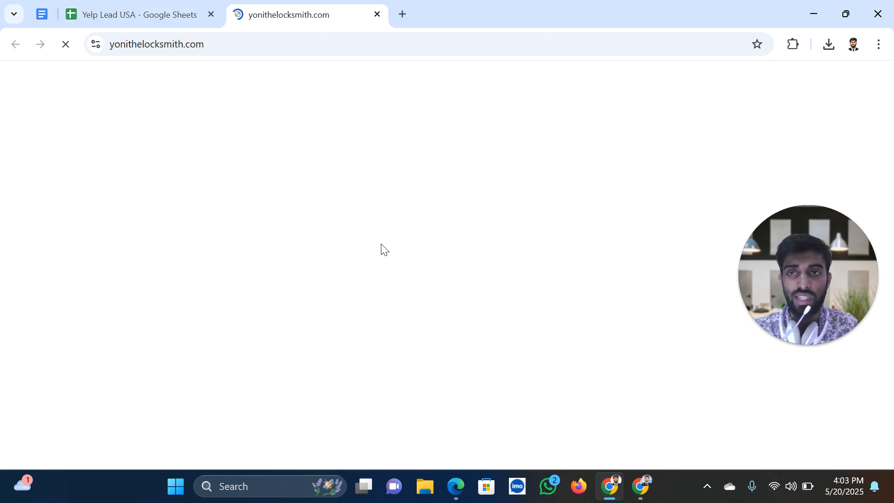
scroll(555, 275, "down", 5)
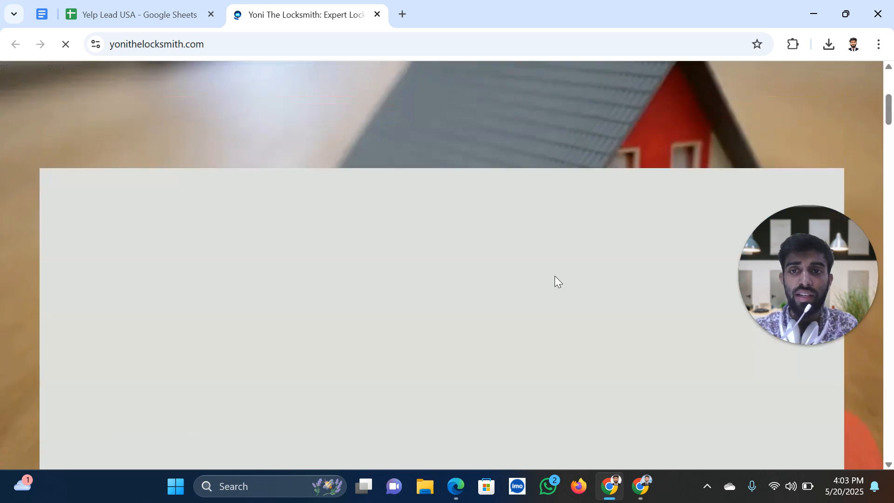
scroll(555, 275, "up", 6)
scroll(555, 276, "down", 4)
scroll(555, 275, "up", 5)
scroll(485, 322, "down", 12)
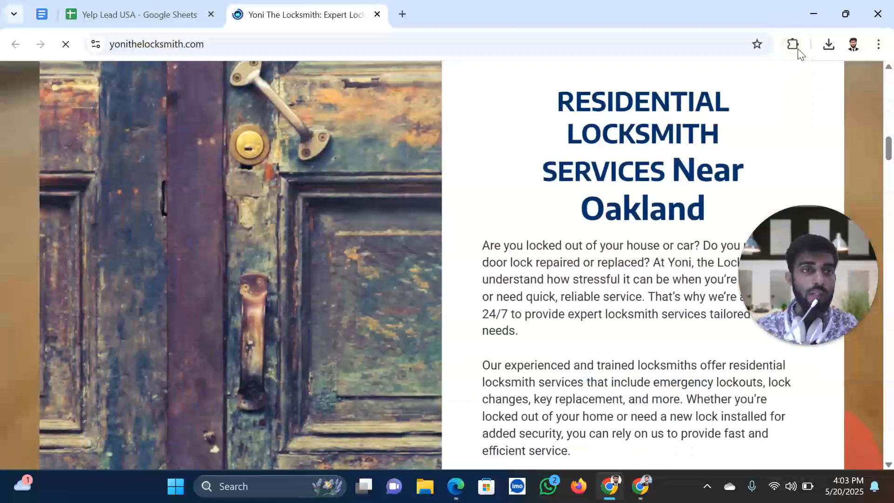
left_click(792, 44)
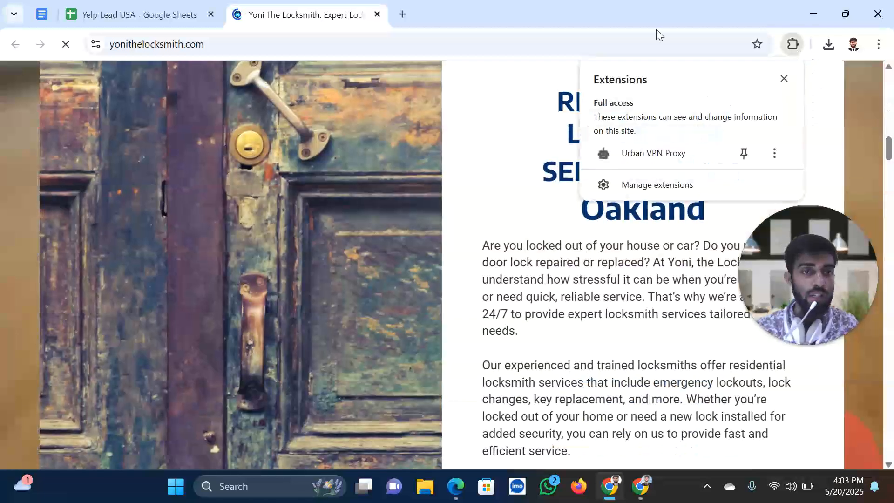
left_click(608, 47)
scroll(303, 294, "up", 6)
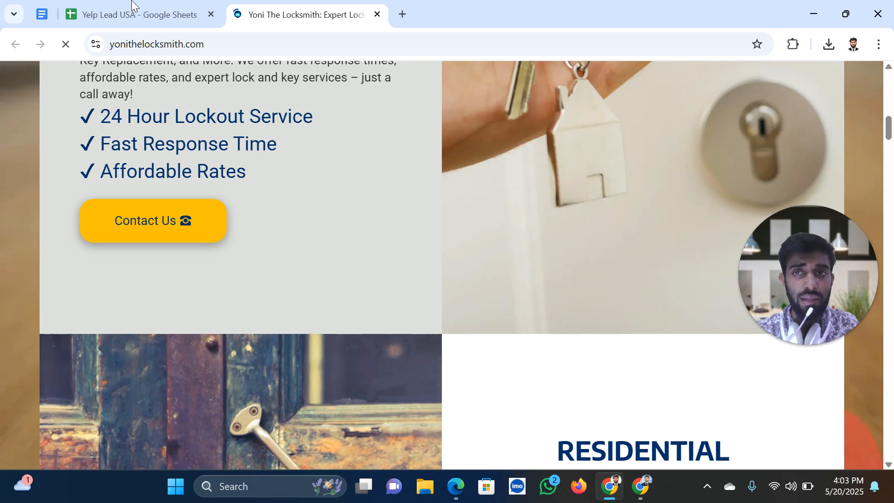
Back in the Yelp Lead USA sheet, check C7 and open friendlylocksmith.co from D6
left_click(128, 15)
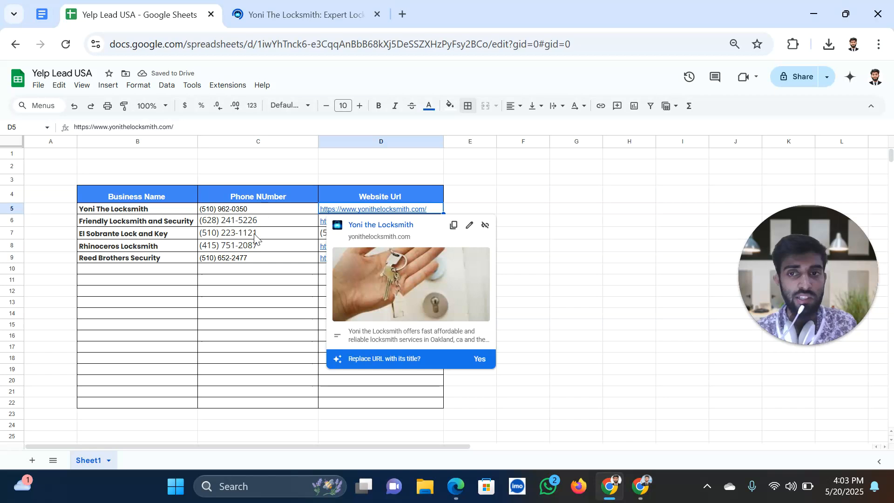
left_click(307, 233)
left_click(365, 225)
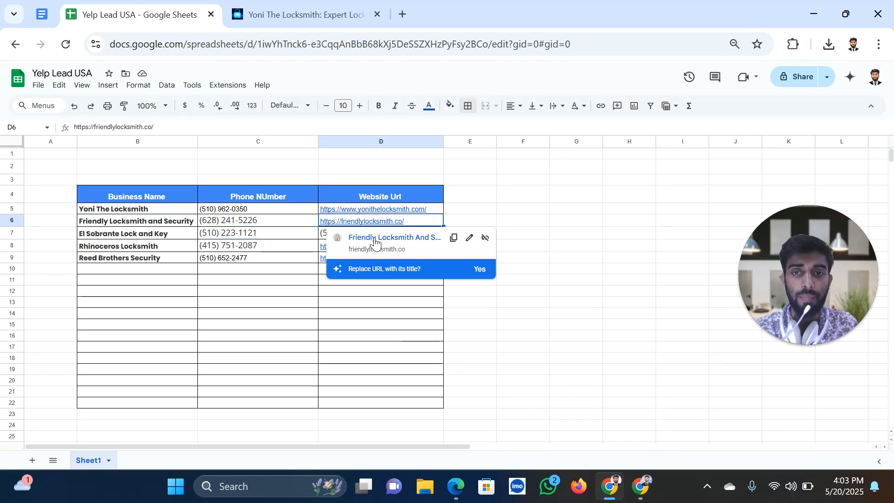
left_click(373, 237)
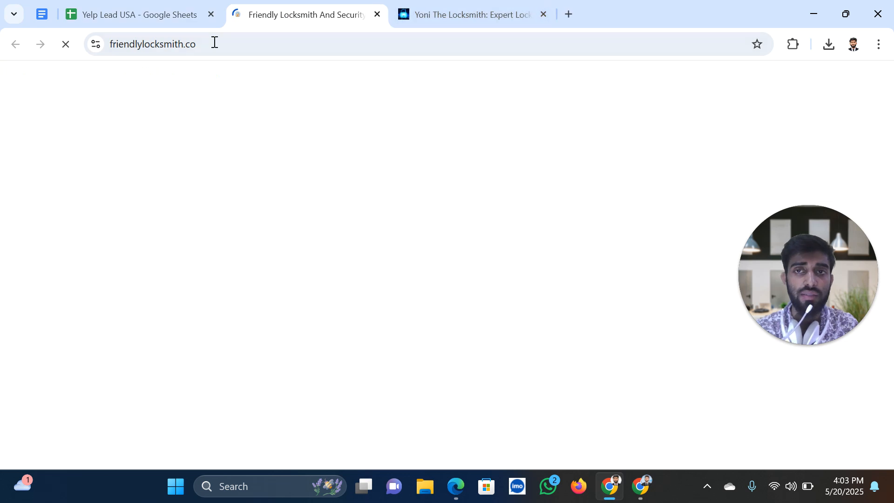
Highlight the Friendly Locksmith heading and phone number, then return to the sheet
scroll(392, 245, "down", 8)
scroll(392, 247, "up", 7)
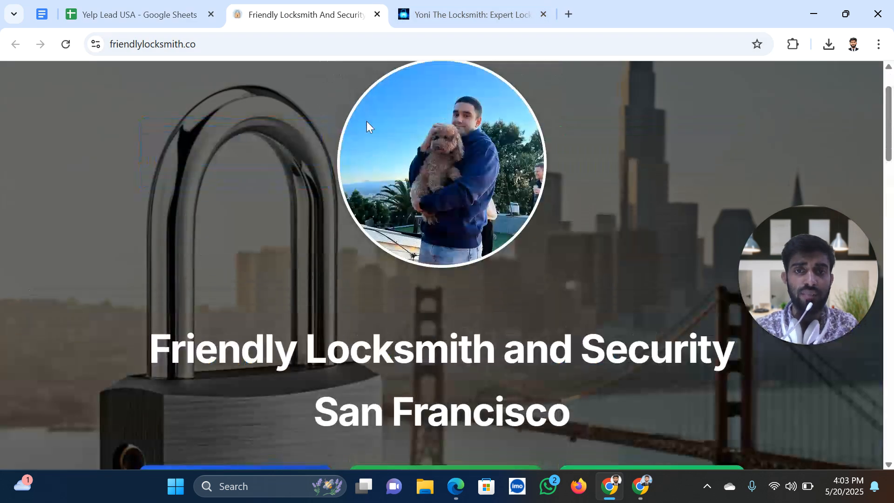
scroll(205, 278, "down", 2)
left_click_drag(149, 279, 579, 353)
scroll(522, 345, "down", 2)
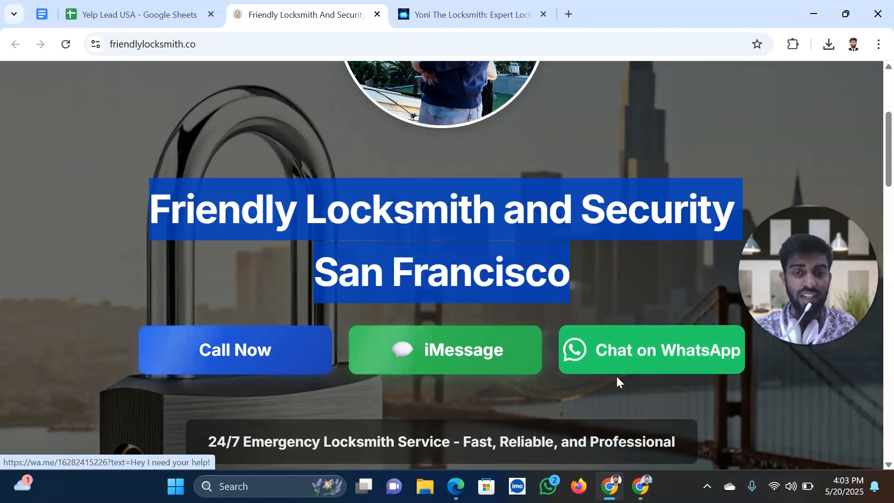
scroll(606, 368, "down", 10)
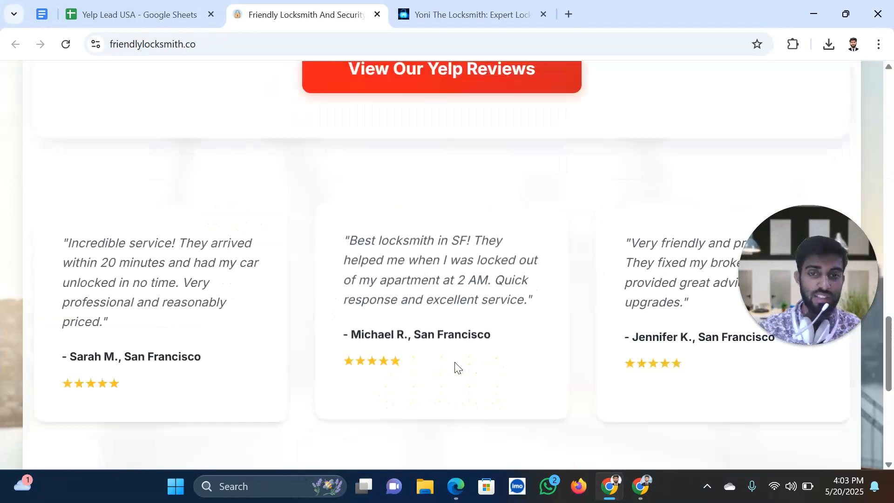
scroll(459, 366, "down", 8)
left_click_drag(301, 243, 599, 278)
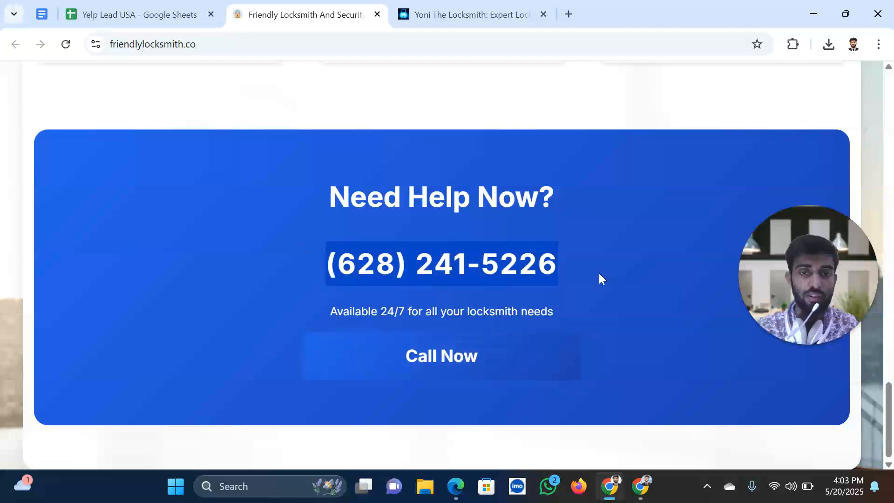
scroll(525, 311, "up", 20)
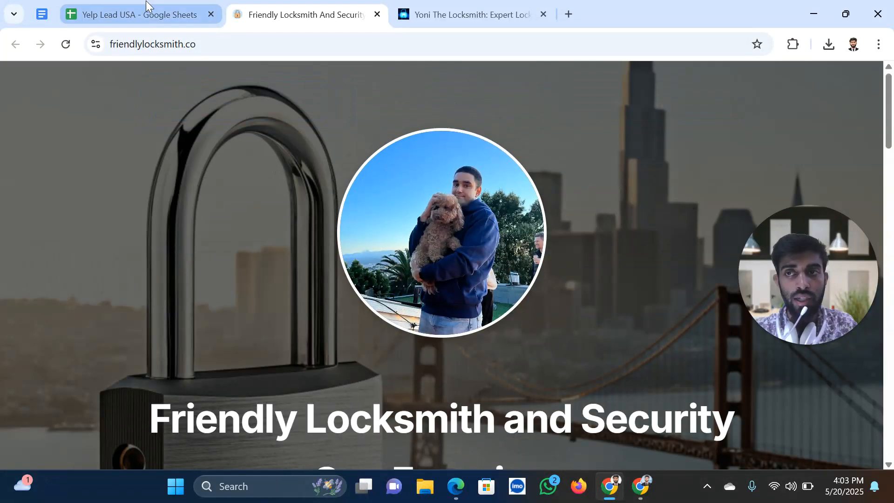
left_click(131, 8)
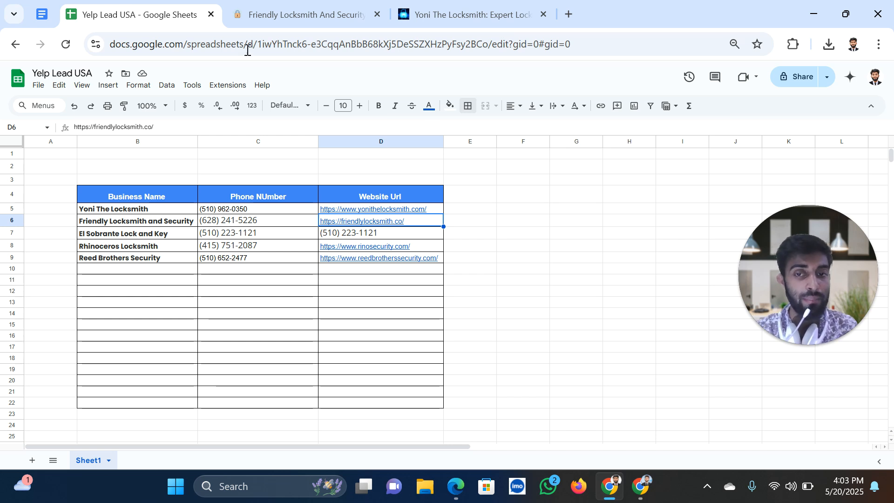
Open rinosecurity.com from cell D8's link and scroll through it back to the top
left_click(376, 250)
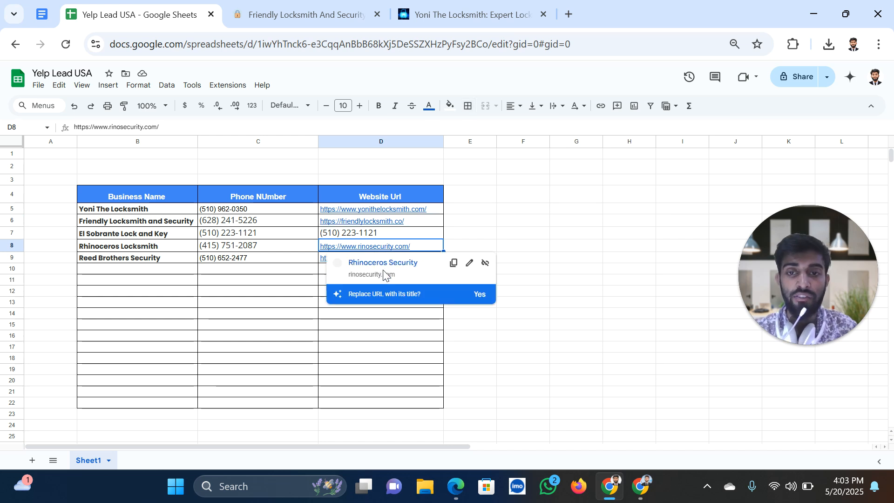
left_click(385, 263)
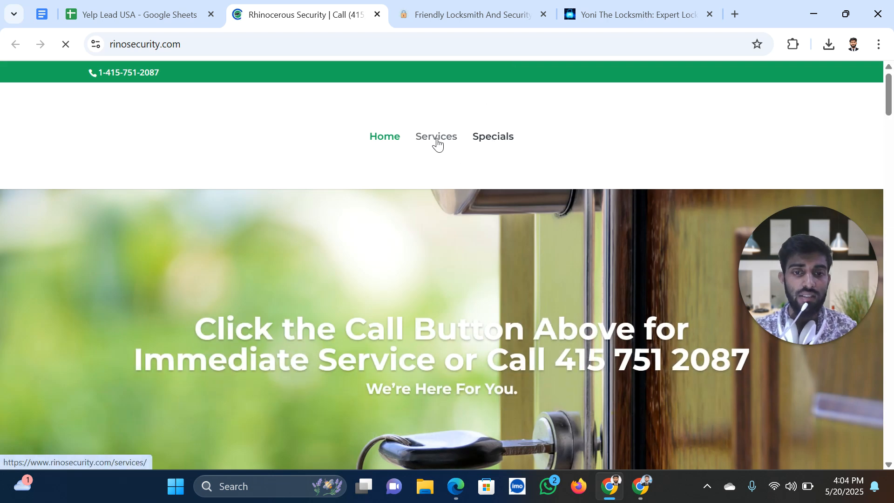
scroll(563, 242, "down", 15)
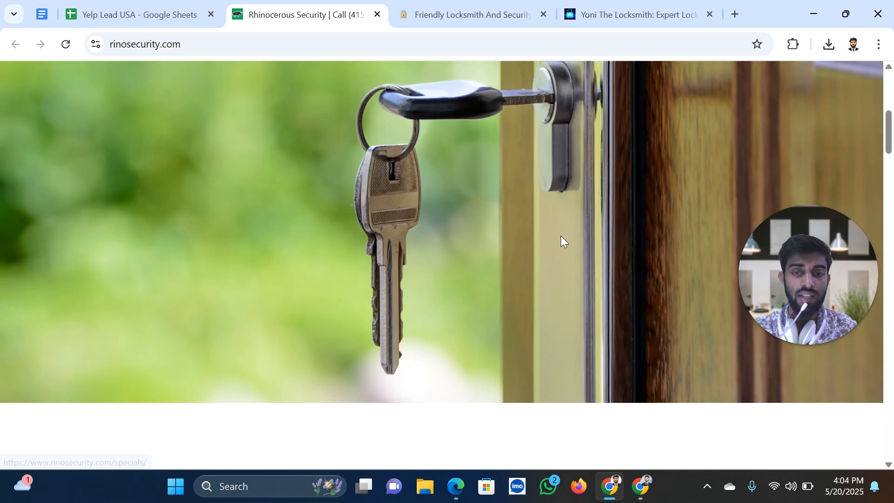
scroll(563, 242, "down", 10)
scroll(564, 239, "up", 7)
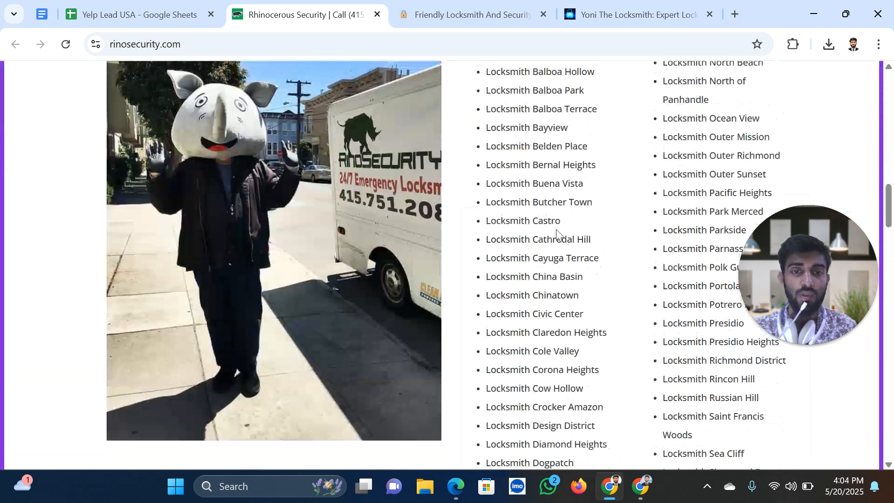
scroll(296, 195, "down", 20)
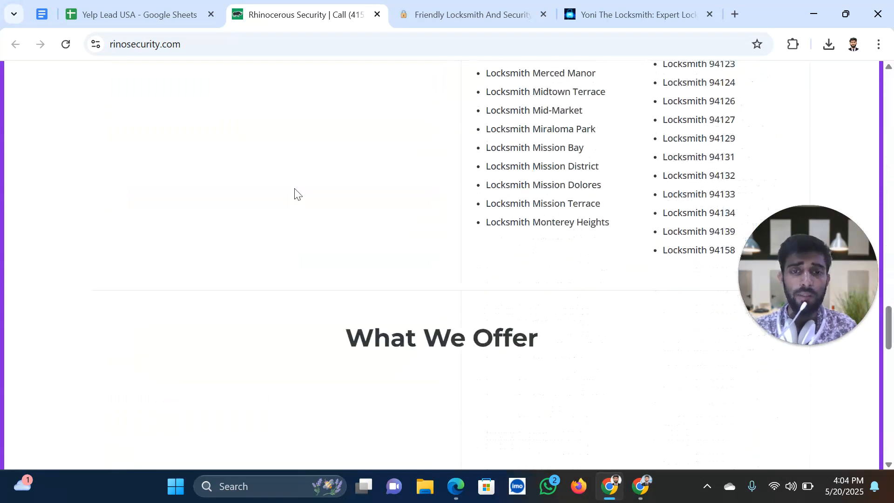
scroll(295, 194, "down", 12)
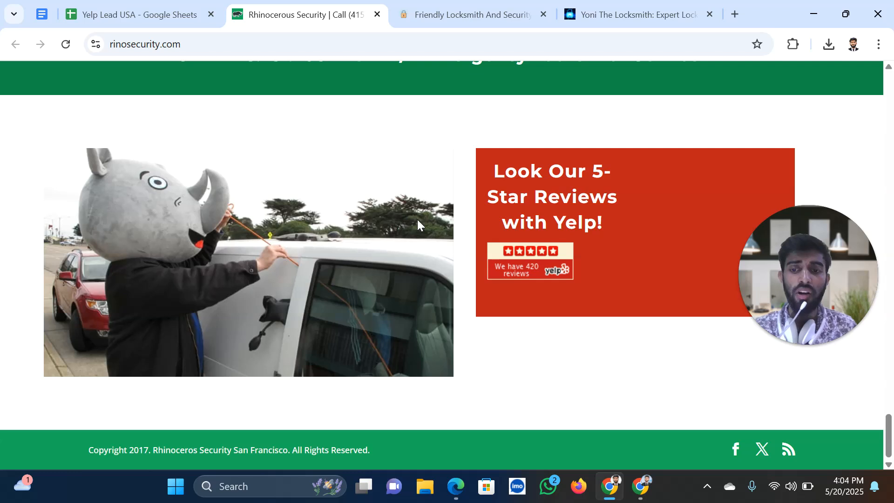
scroll(417, 220, "up", 8)
scroll(512, 302, "up", 20)
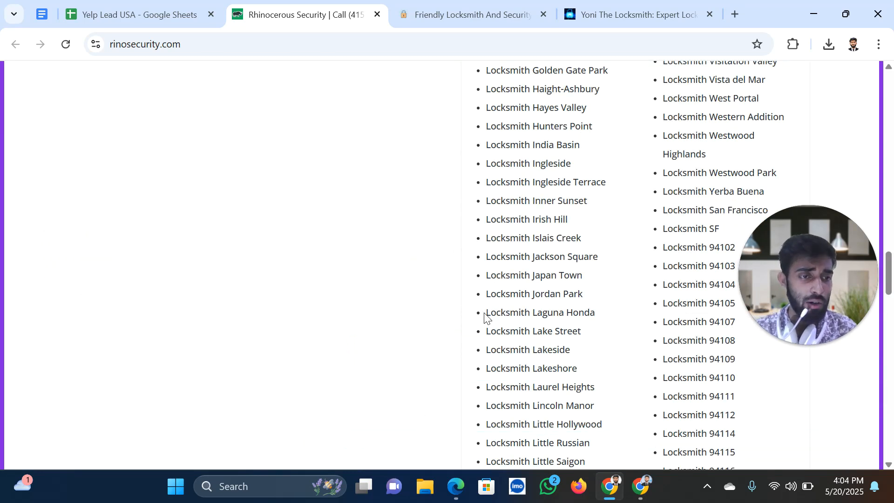
scroll(501, 350, "up", 20)
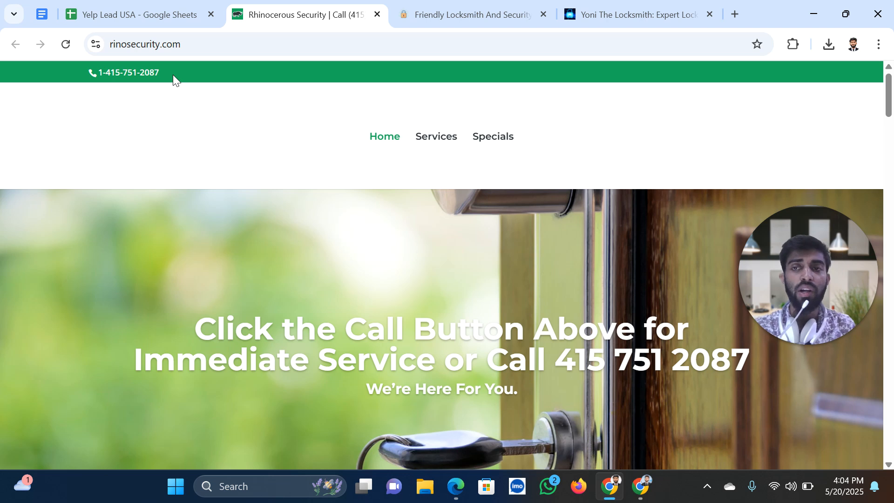
Return to the Yelp Lead USA sheet after a brief look at the Rhinoceros Security site
left_click(154, 16)
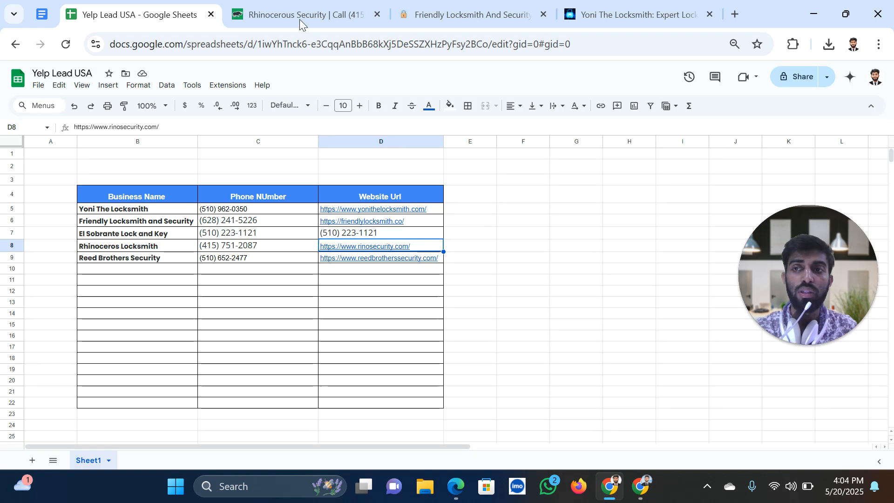
left_click(300, 18)
left_click(171, 18)
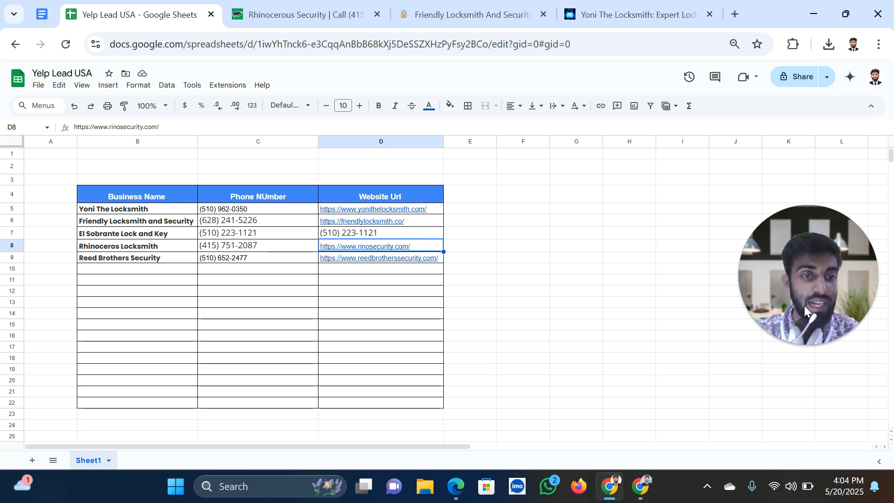
left_click_drag(803, 291, 691, 219)
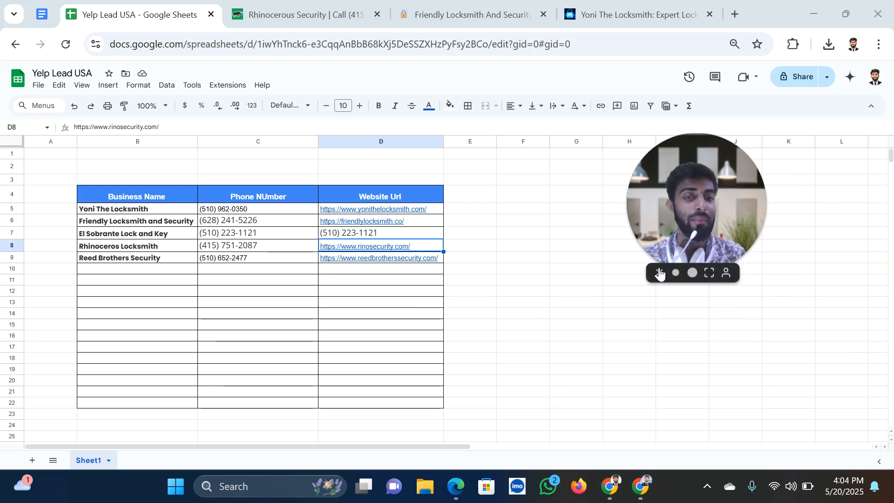
Inspect cell D7, then switch to the Website SEO Client Hunting document
left_click(358, 236)
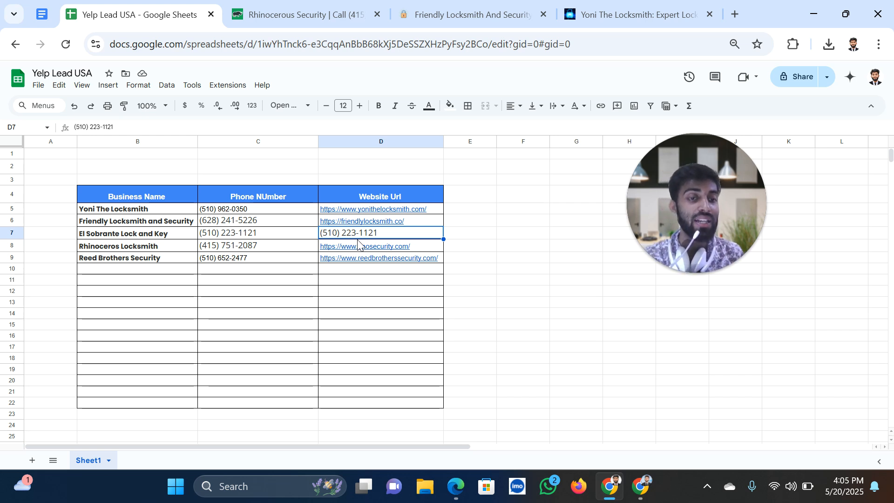
mouse_move(357, 244)
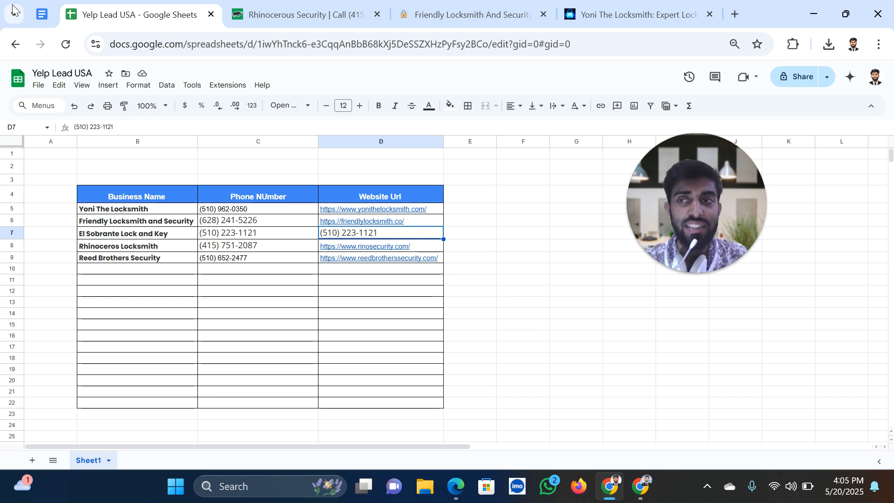
left_click(41, 16)
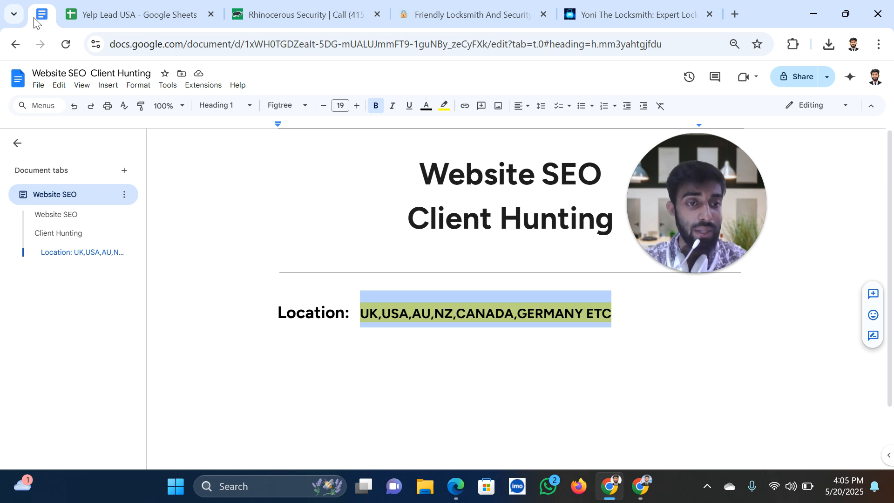
left_click_drag(690, 207, 723, 216)
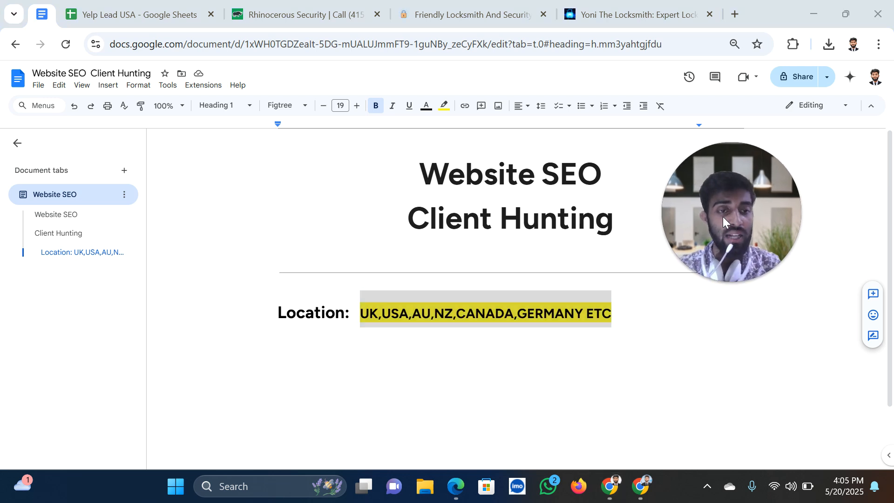